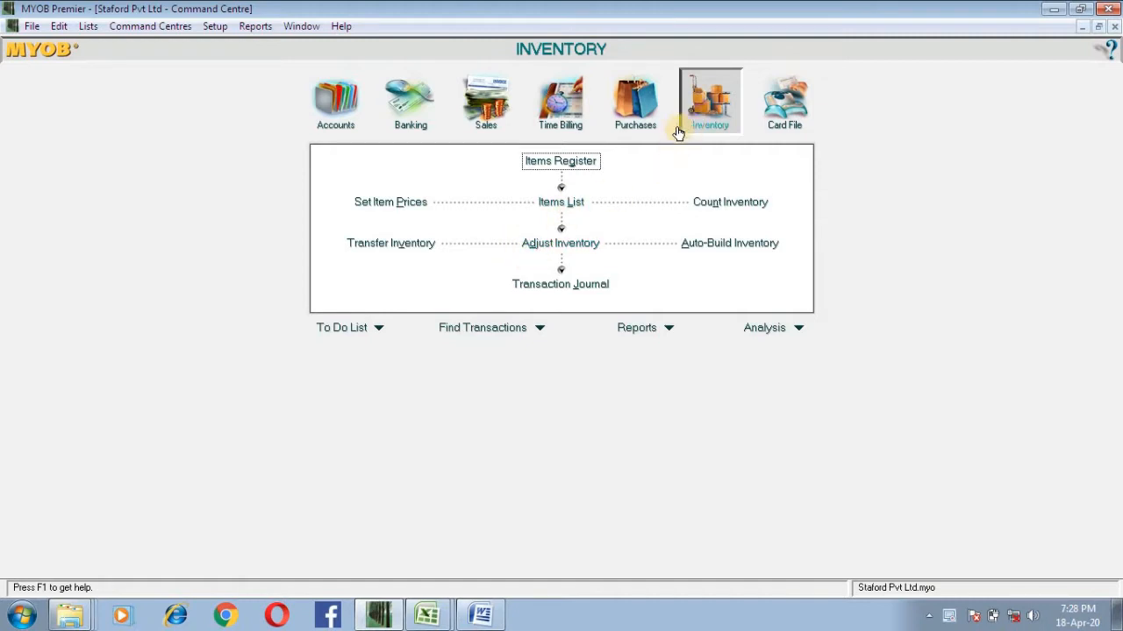
Step: Create a new inventory item from the Items List with item number CAN and name Cannon BC 03 BJ
{"action": "left_click", "coordinate": [553, 200]}
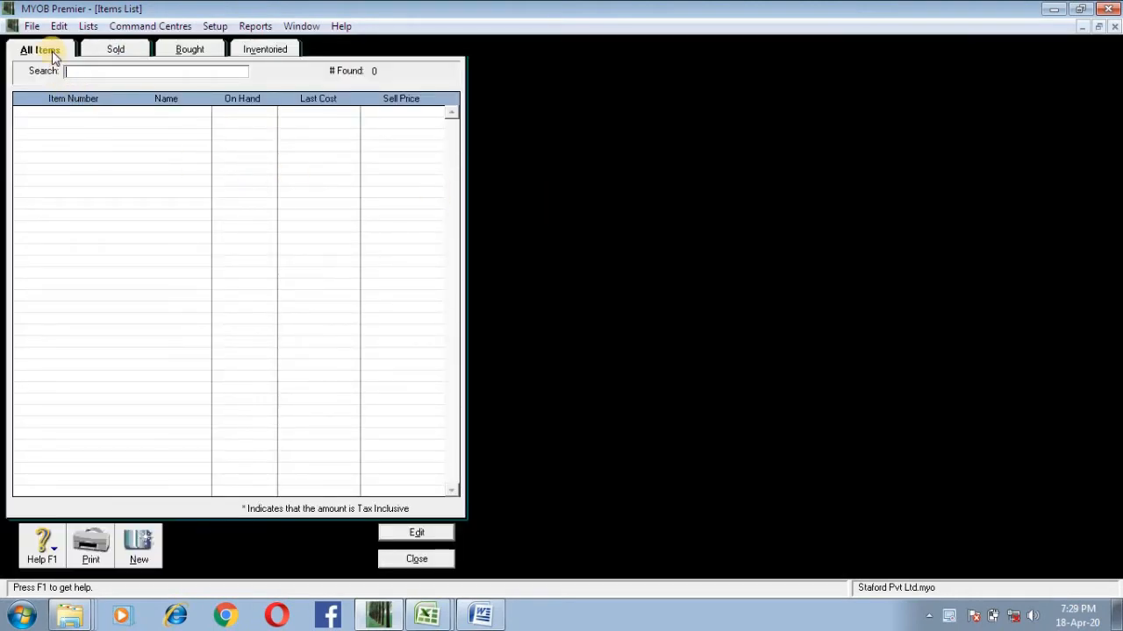
{"action": "left_click", "coordinate": [138, 557]}
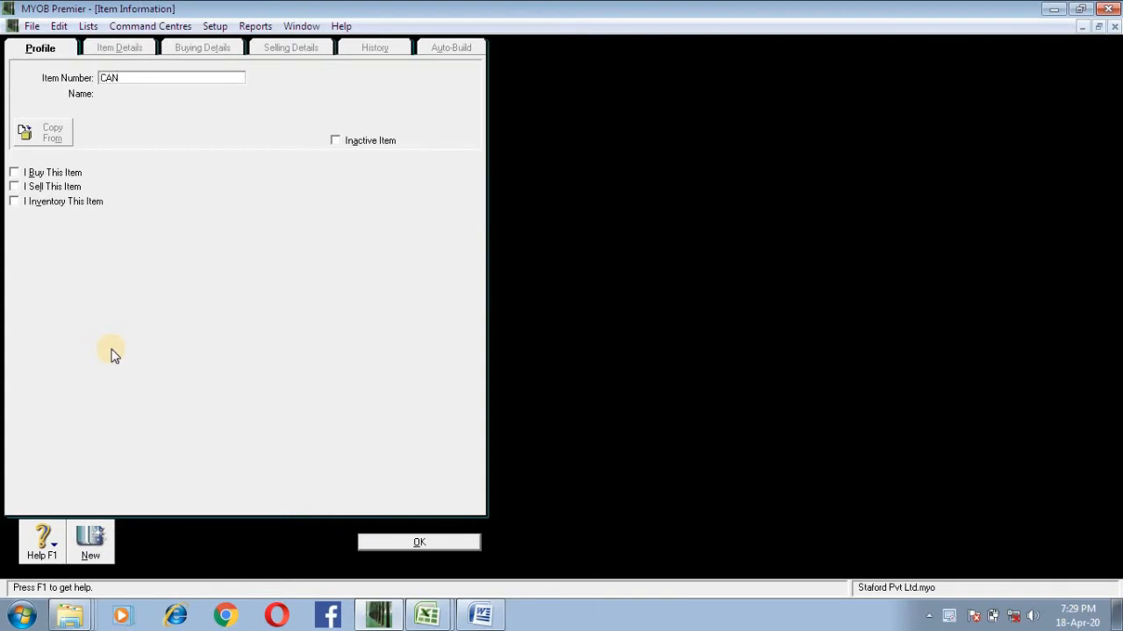
{"action": "type", "text": "CAN"}
{"action": "key", "text": "Tab"}
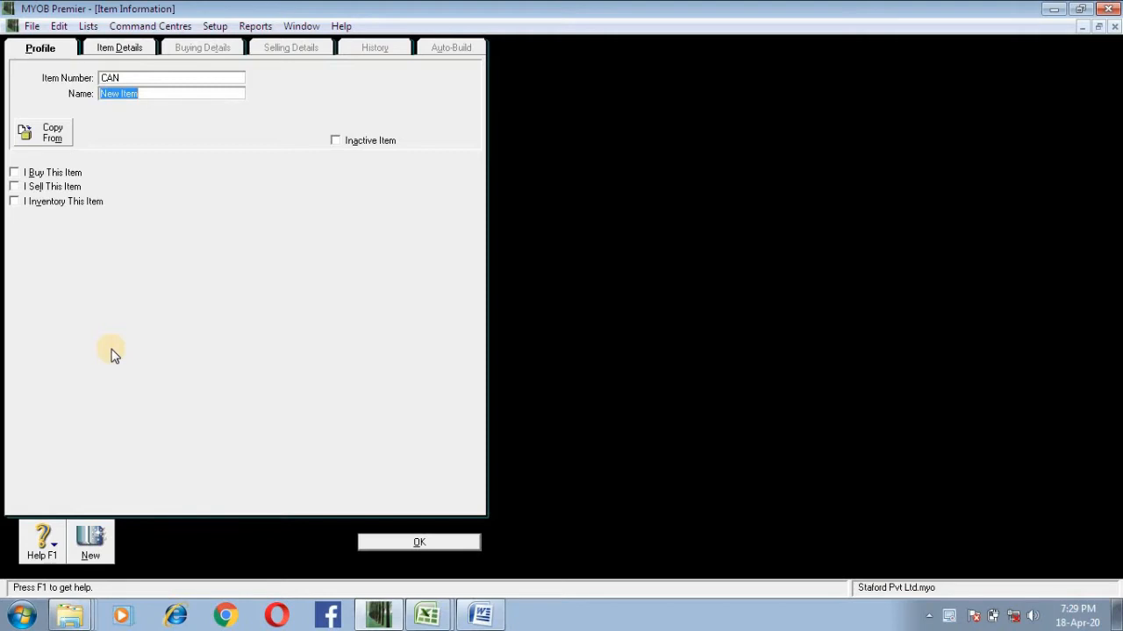
{"action": "type", "text": "CA"}
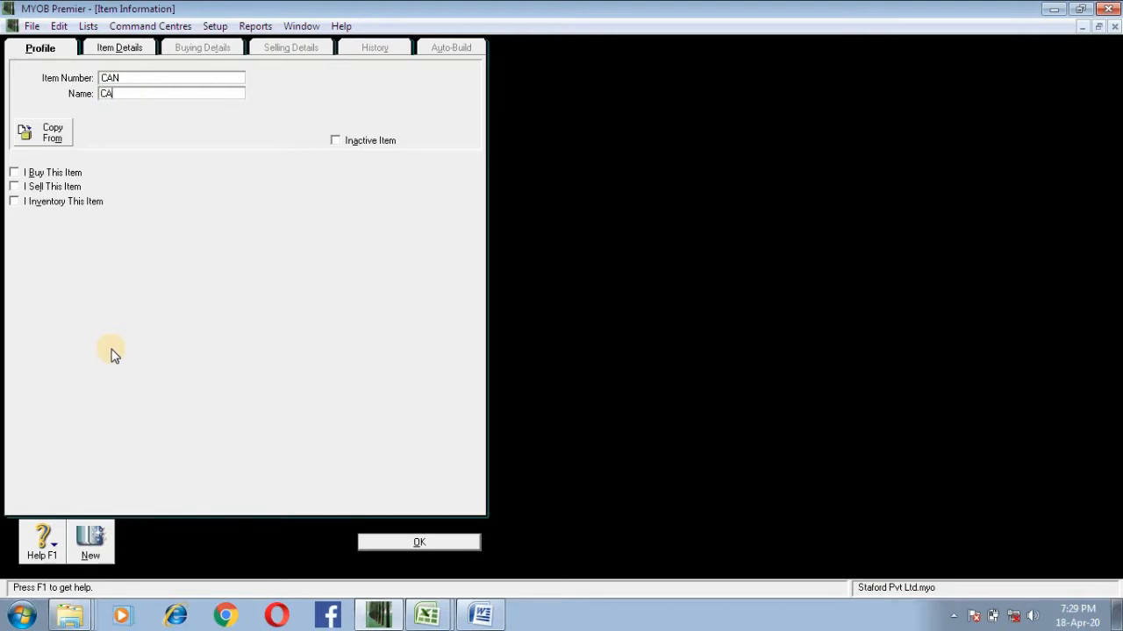
{"action": "type", "text": "non BC 03 BJ"}
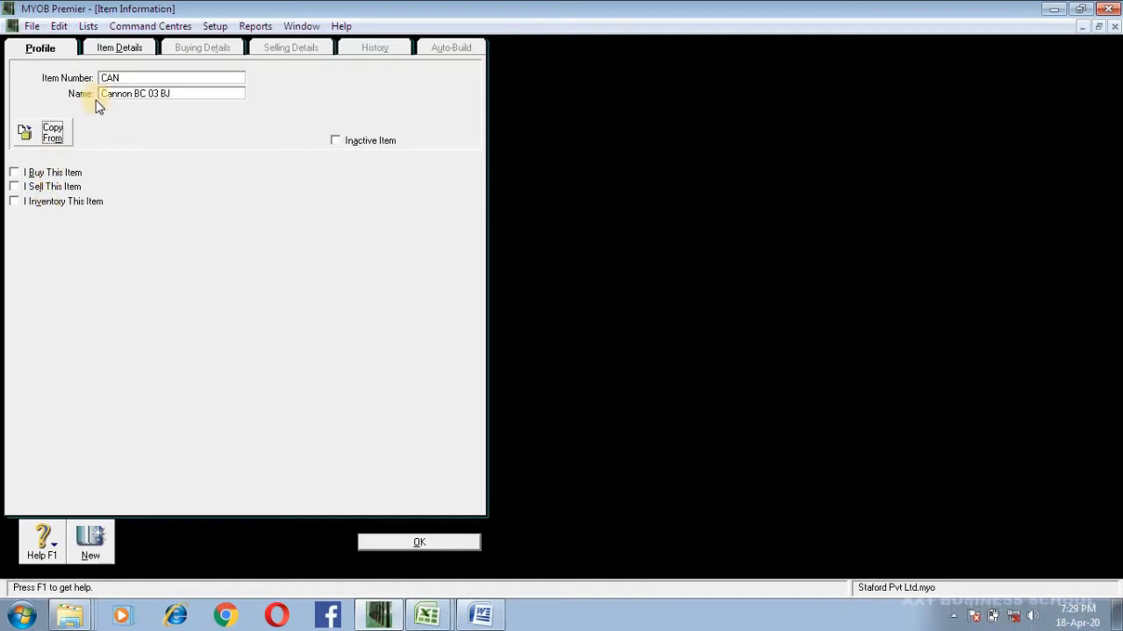
Step: Mark the CAN item as bought, sold and inventoried
{"action": "left_click", "coordinate": [26, 173]}
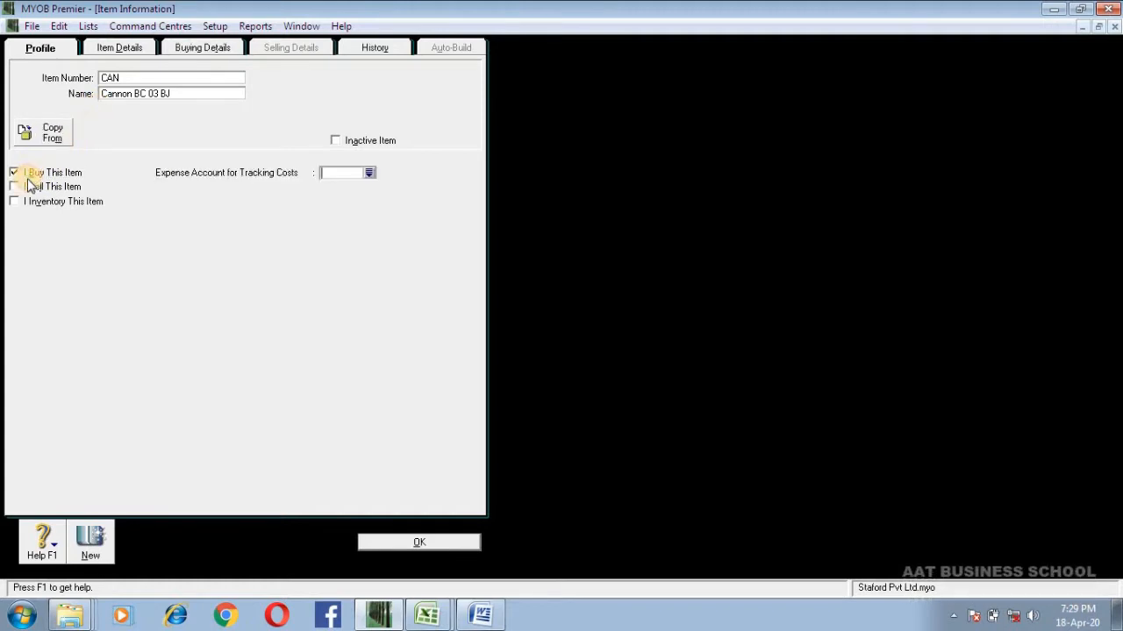
{"action": "left_click", "coordinate": [26, 187]}
{"action": "left_click", "coordinate": [20, 202]}
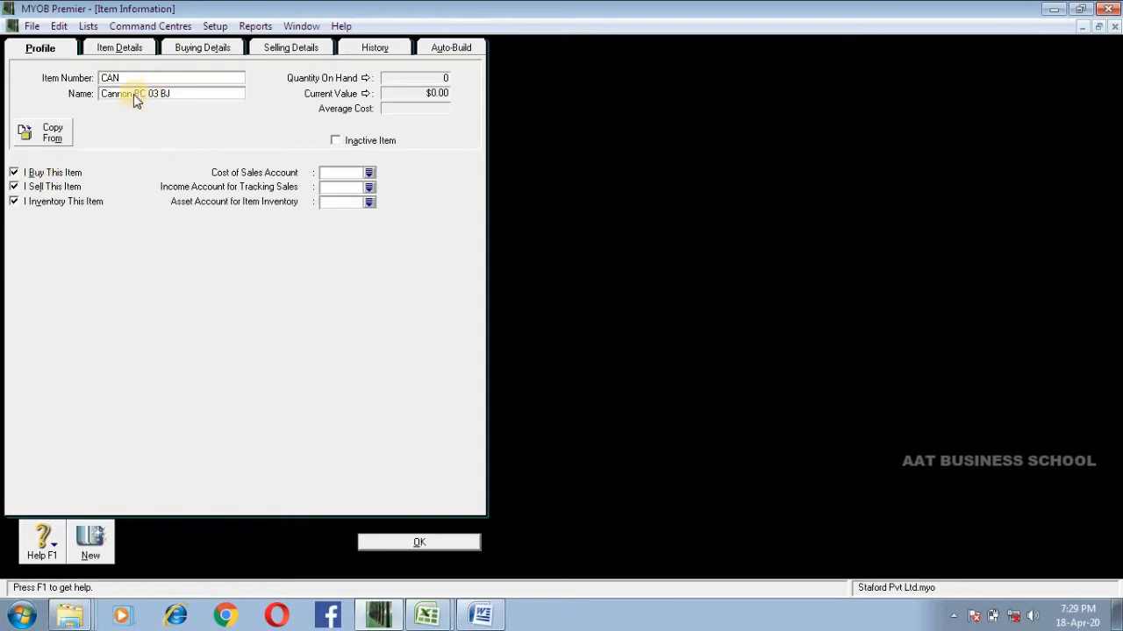
{"action": "key", "text": "Tab"}
{"action": "key", "text": "Tab"}
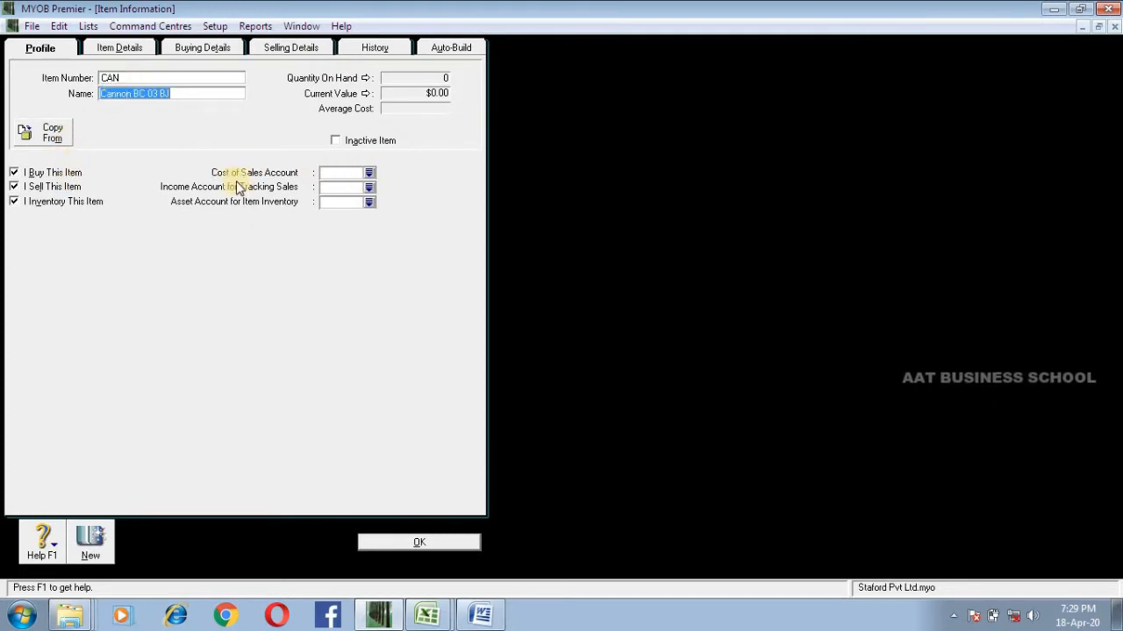
Step: Assign 5-1000 Purchases as the item's cost of sales account
{"action": "left_click", "coordinate": [370, 173]}
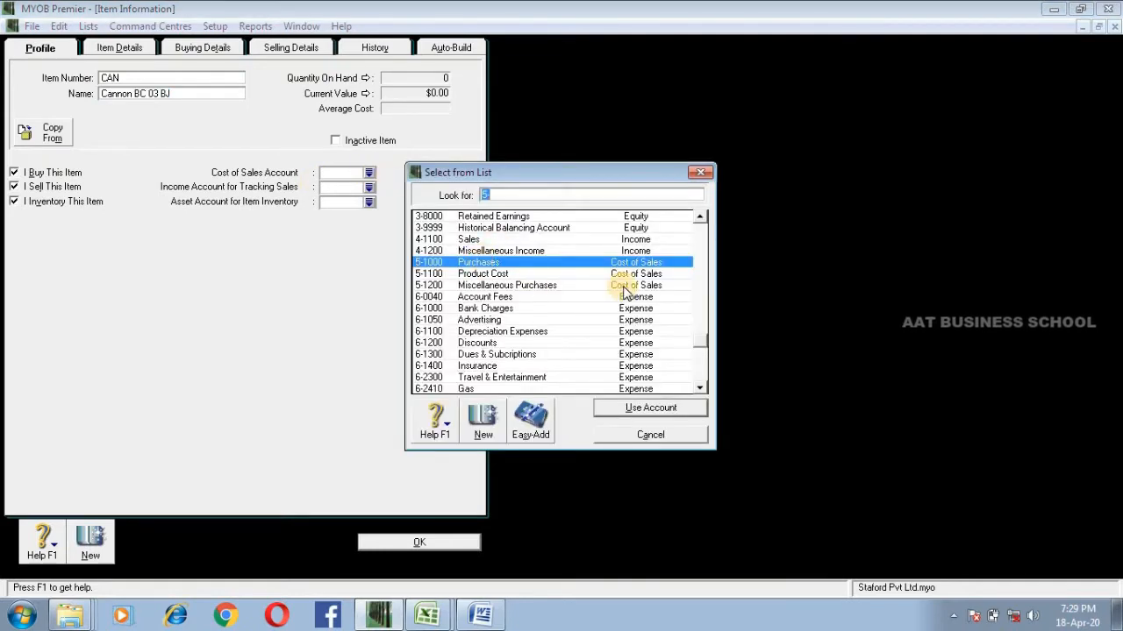
{"action": "left_click", "coordinate": [485, 274]}
{"action": "left_click", "coordinate": [484, 263]}
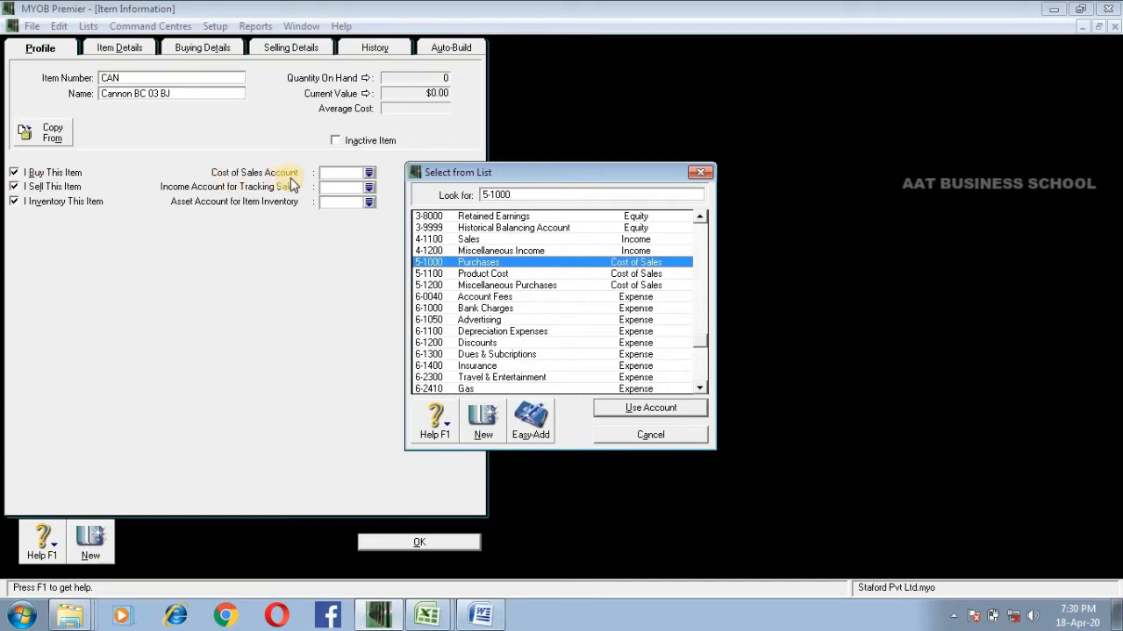
{"action": "double_click", "coordinate": [618, 265]}
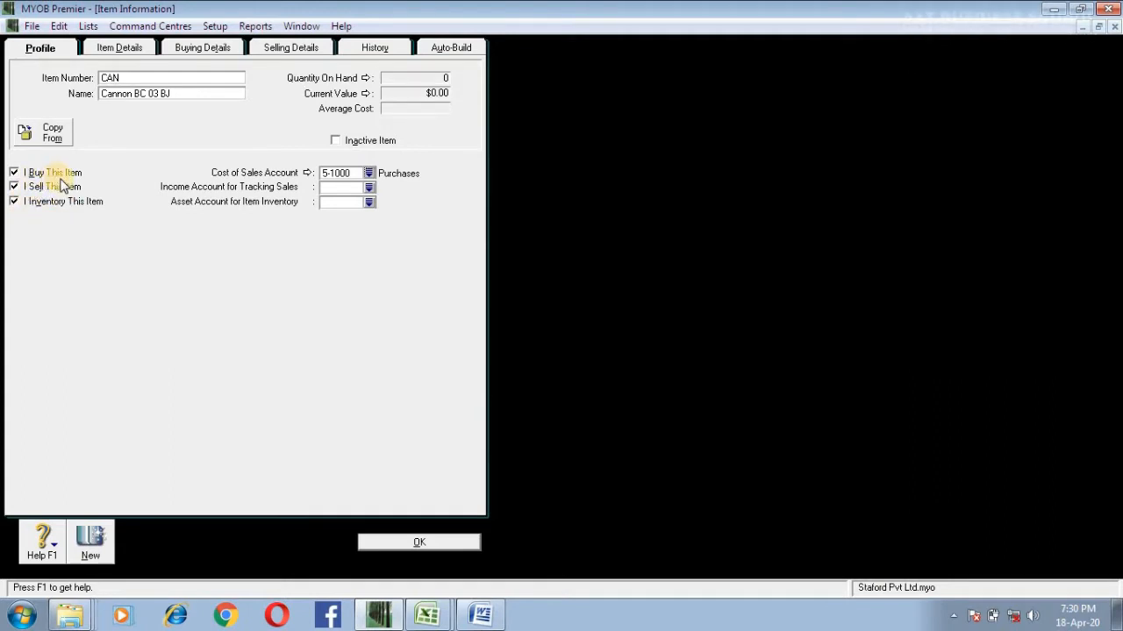
Step: Assign 4-1100 Sales as the income account for tracking the item's sales
{"action": "left_click", "coordinate": [369, 188]}
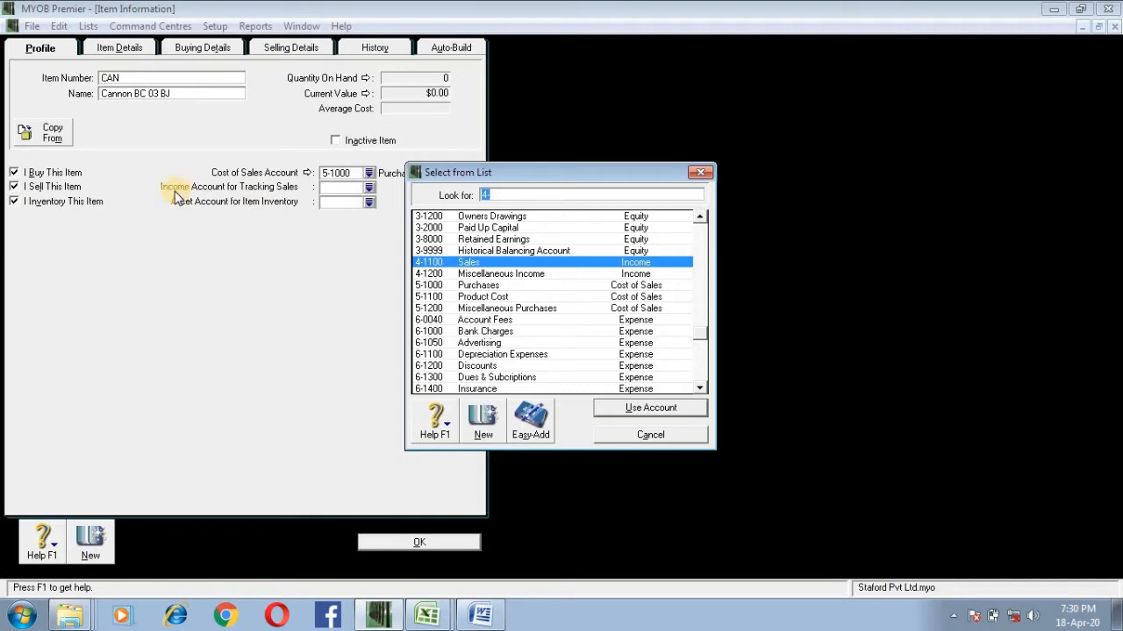
{"action": "left_click", "coordinate": [459, 262]}
{"action": "left_click", "coordinate": [626, 409]}
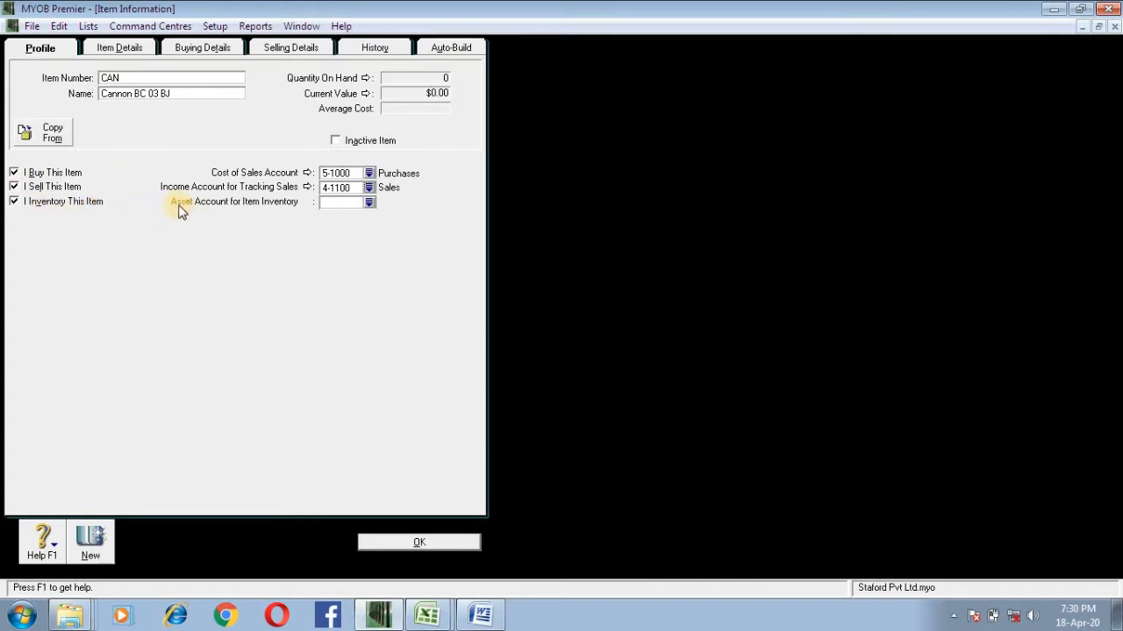
Step: Assign 1-2300 Inventory as the item's asset account and reselect 5-1000 Purchases as its cost of sales account
{"action": "left_click", "coordinate": [369, 202]}
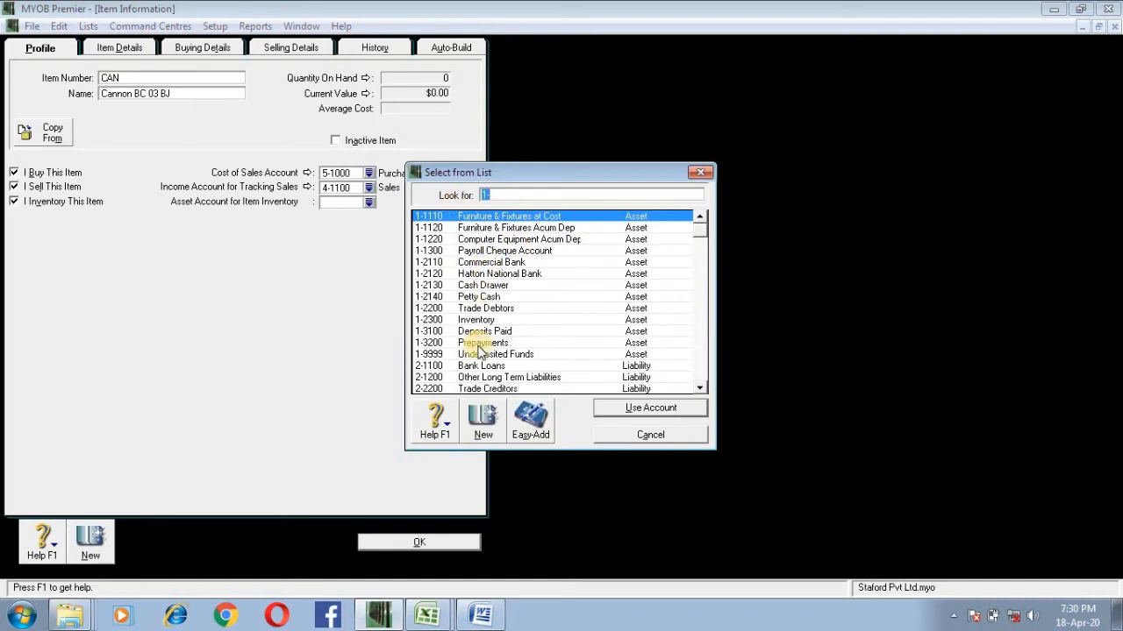
{"action": "left_click", "coordinate": [593, 356]}
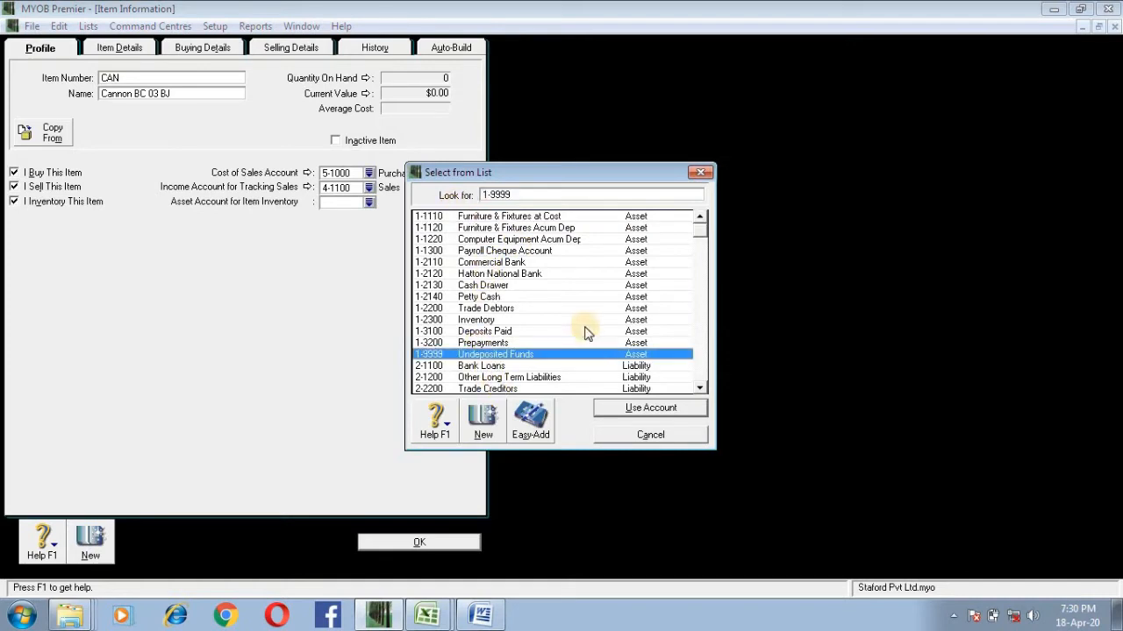
{"action": "left_click", "coordinate": [584, 320]}
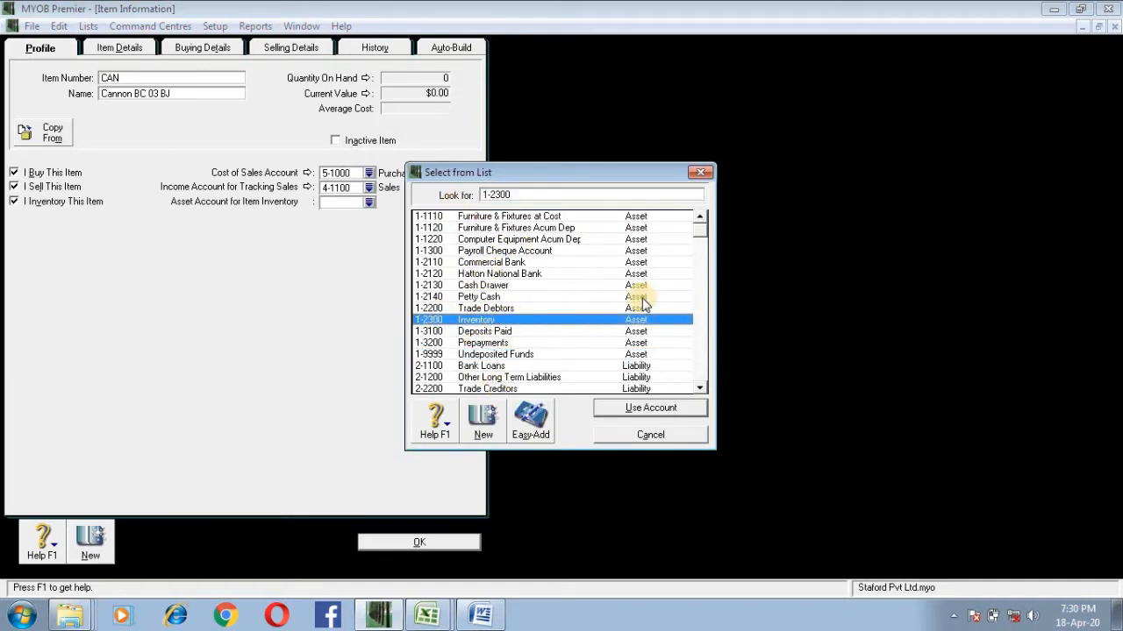
{"action": "double_click", "coordinate": [449, 321]}
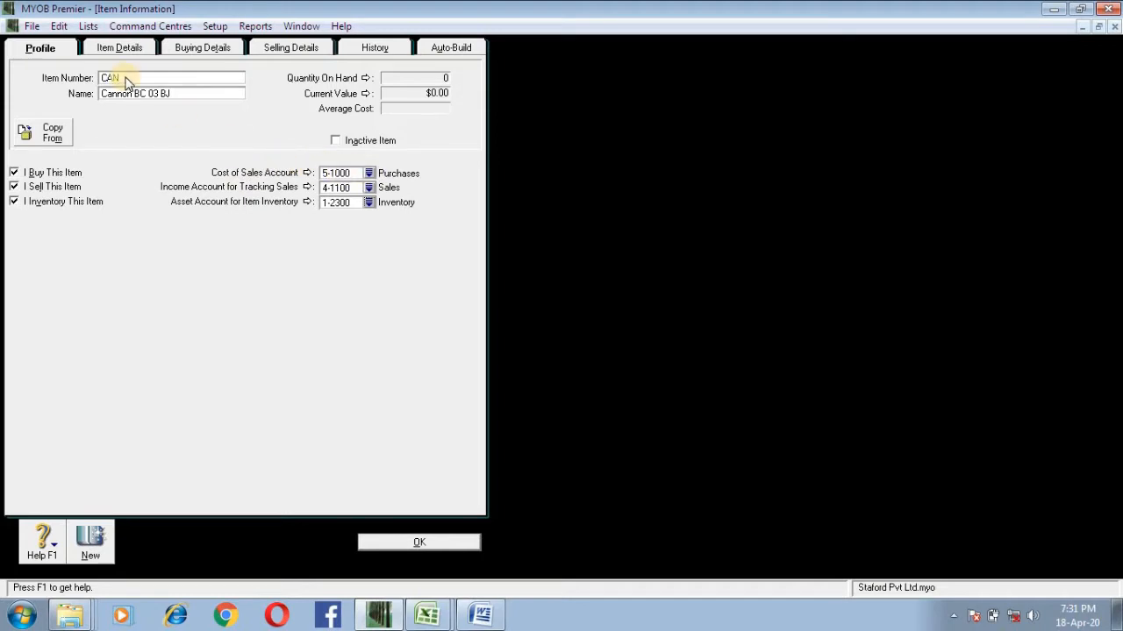
{"action": "left_click", "coordinate": [368, 174]}
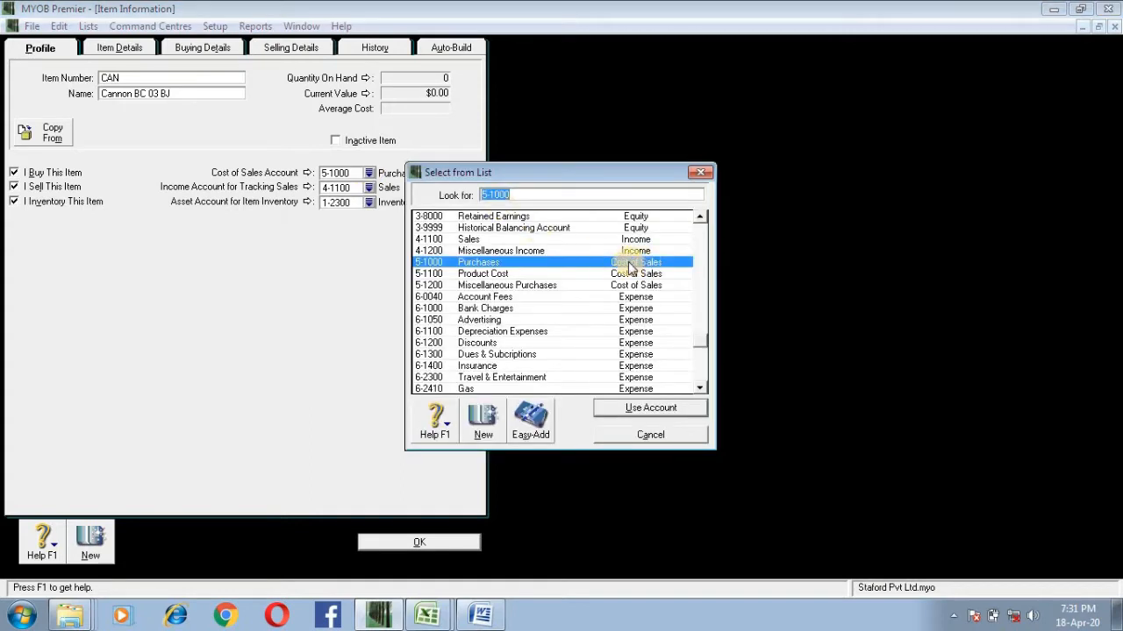
{"action": "left_click", "coordinate": [672, 410]}
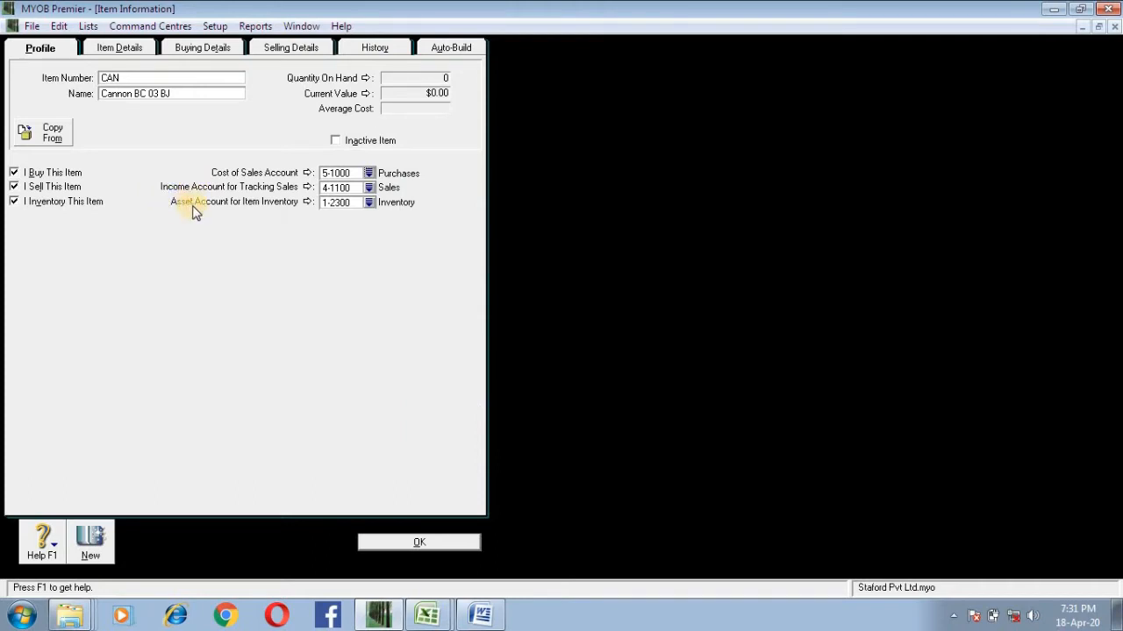
Step: Link the picture Koala.jpg from Sample Pictures to the item in its item details
{"action": "left_click", "coordinate": [121, 51]}
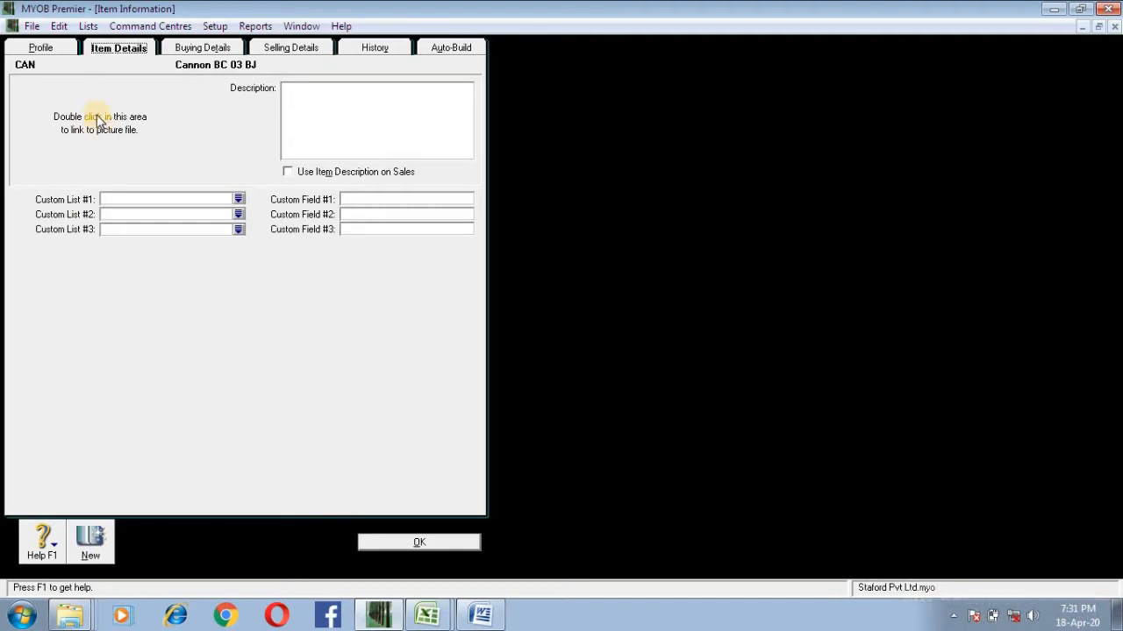
{"action": "double_click", "coordinate": [98, 121]}
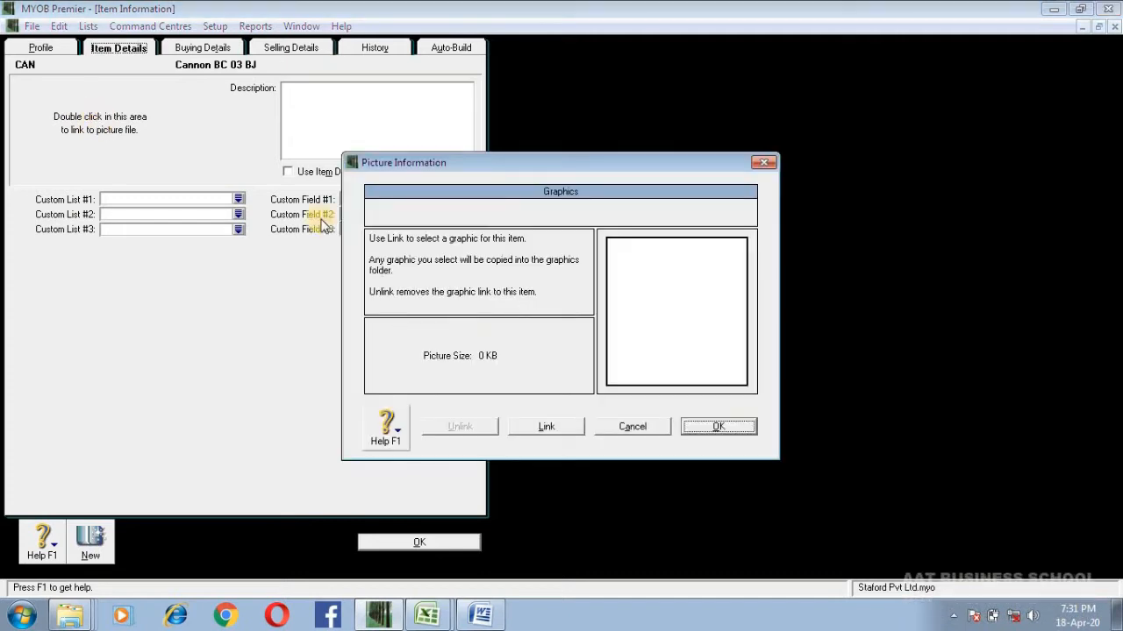
{"action": "left_click", "coordinate": [524, 429]}
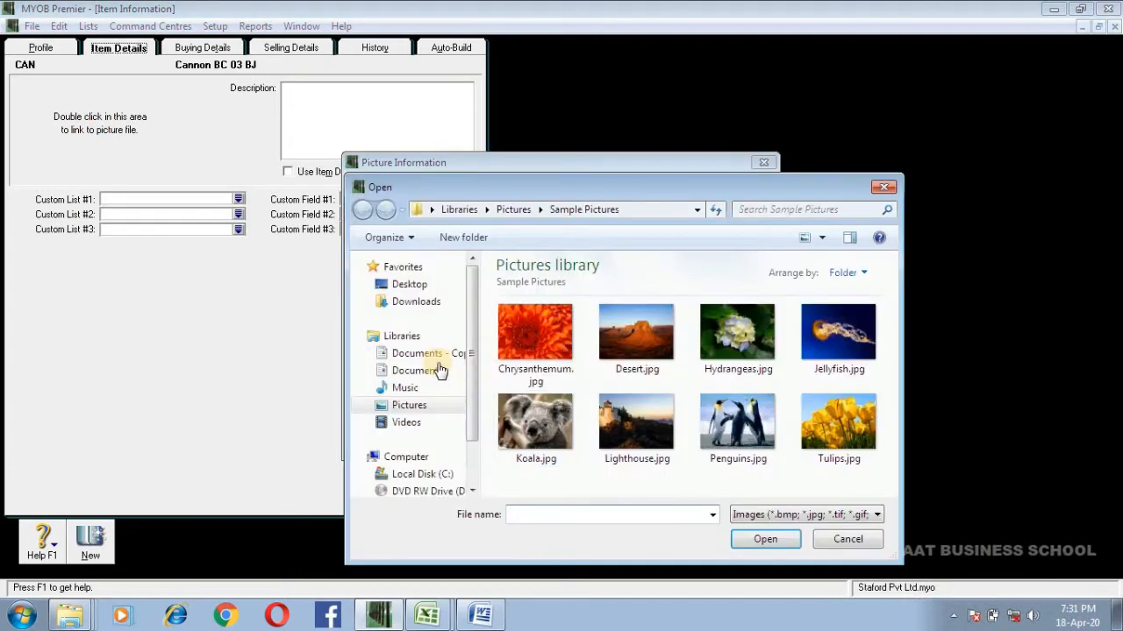
{"action": "left_click", "coordinate": [546, 423]}
{"action": "double_click", "coordinate": [546, 423]}
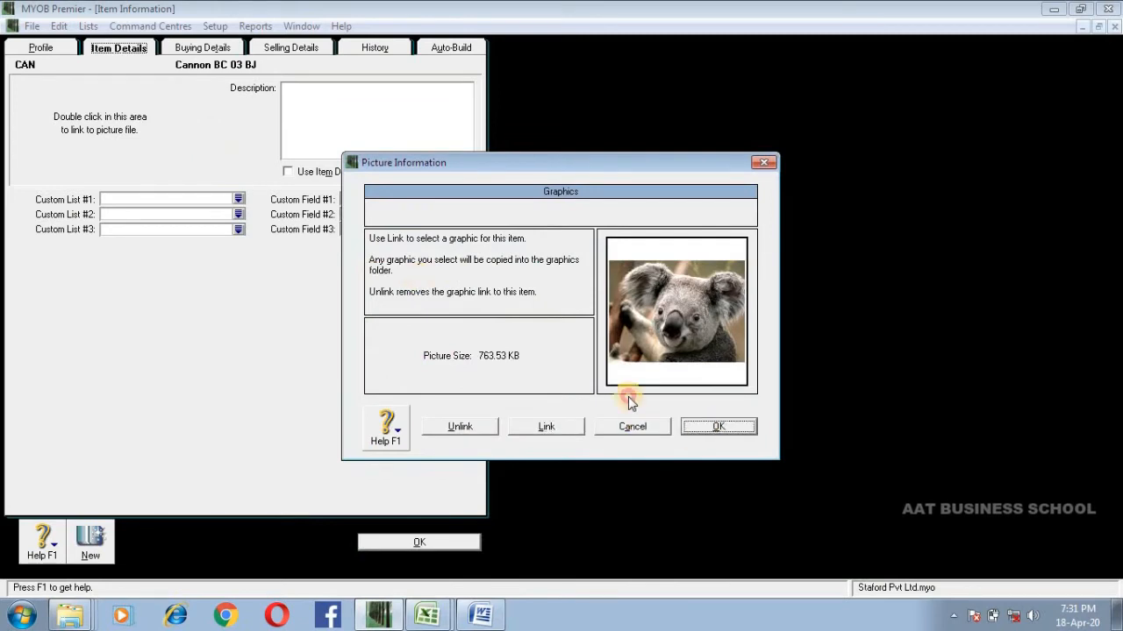
{"action": "key", "text": "Return"}
{"action": "left_click", "coordinate": [493, 341]}
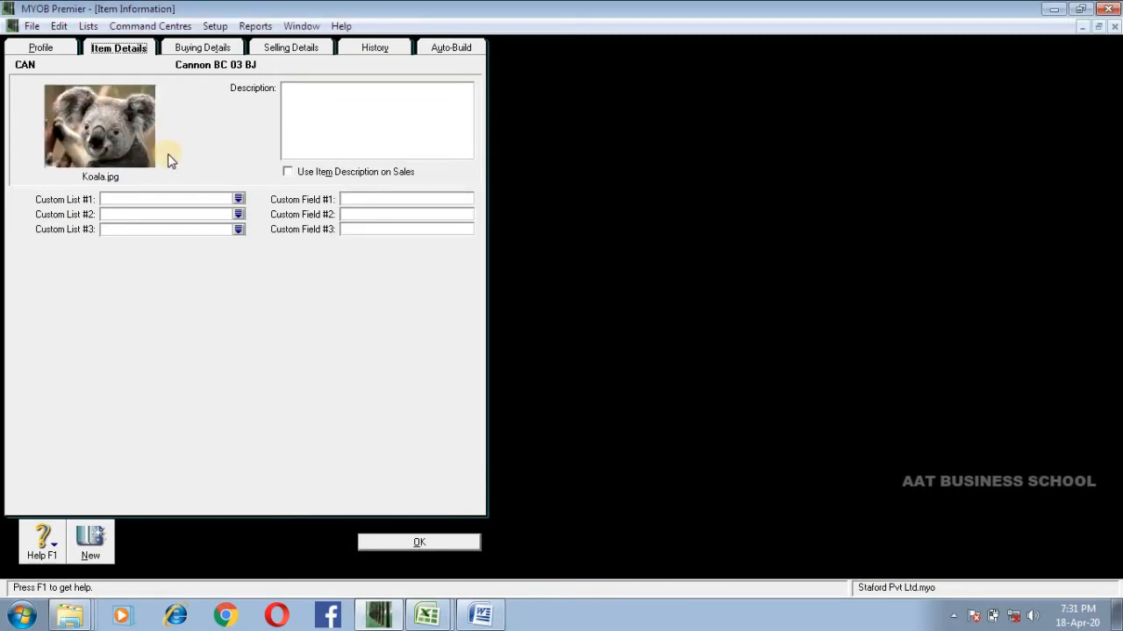
Step: In the item's buying details, set the buying unit of measure to Units and the tax code when bought to N-T
{"action": "left_click", "coordinate": [187, 47]}
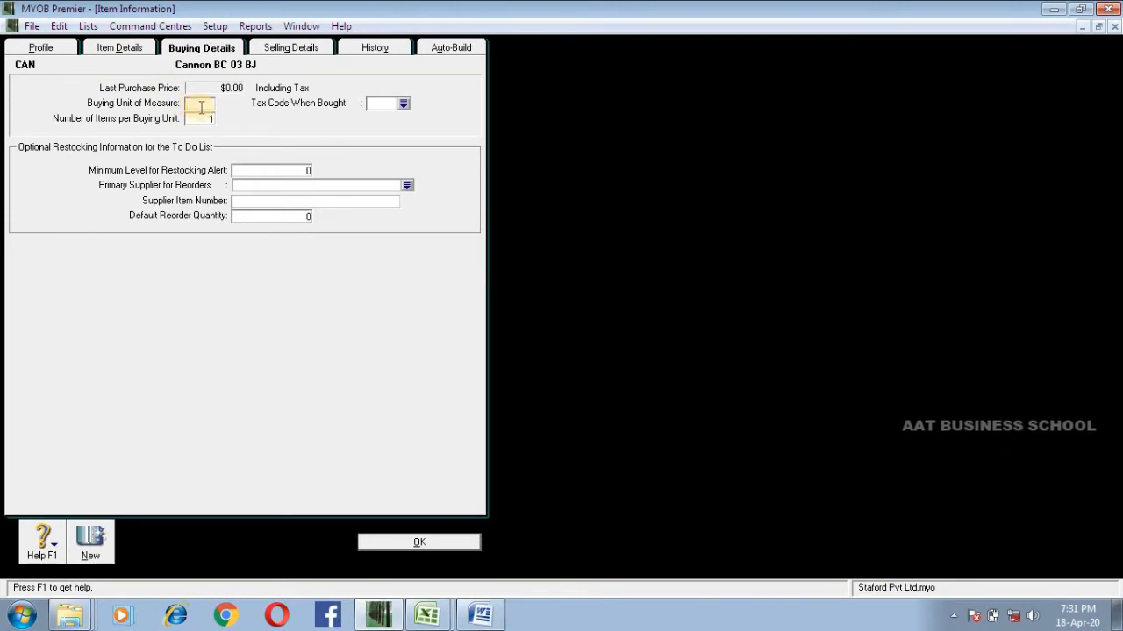
{"action": "type", "text": "Unit"}
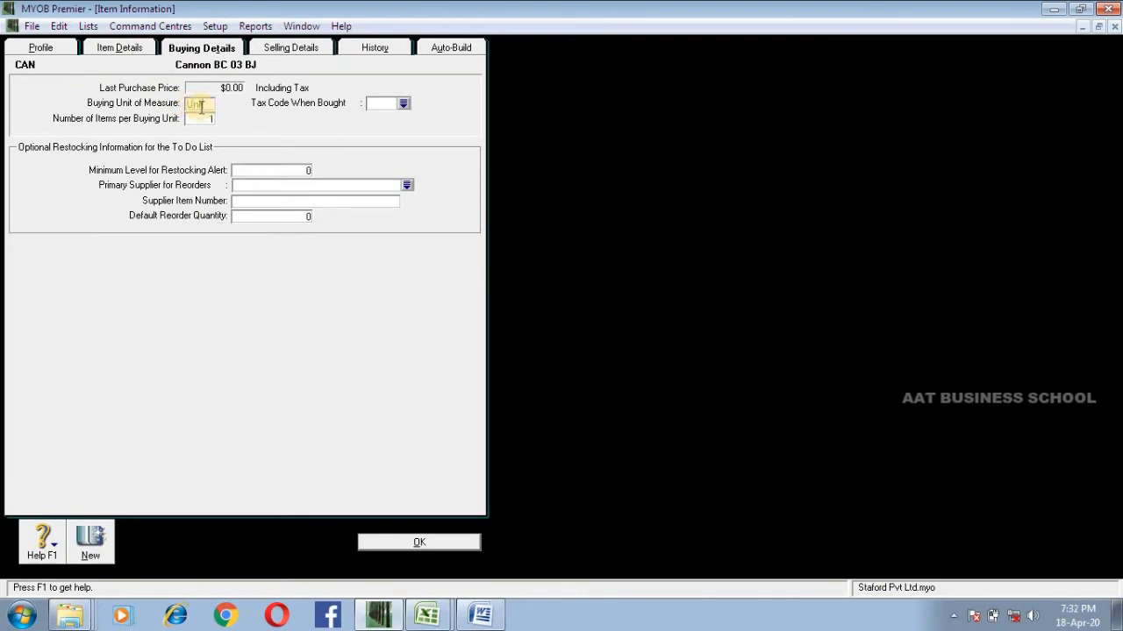
{"action": "type", "text": "s"}
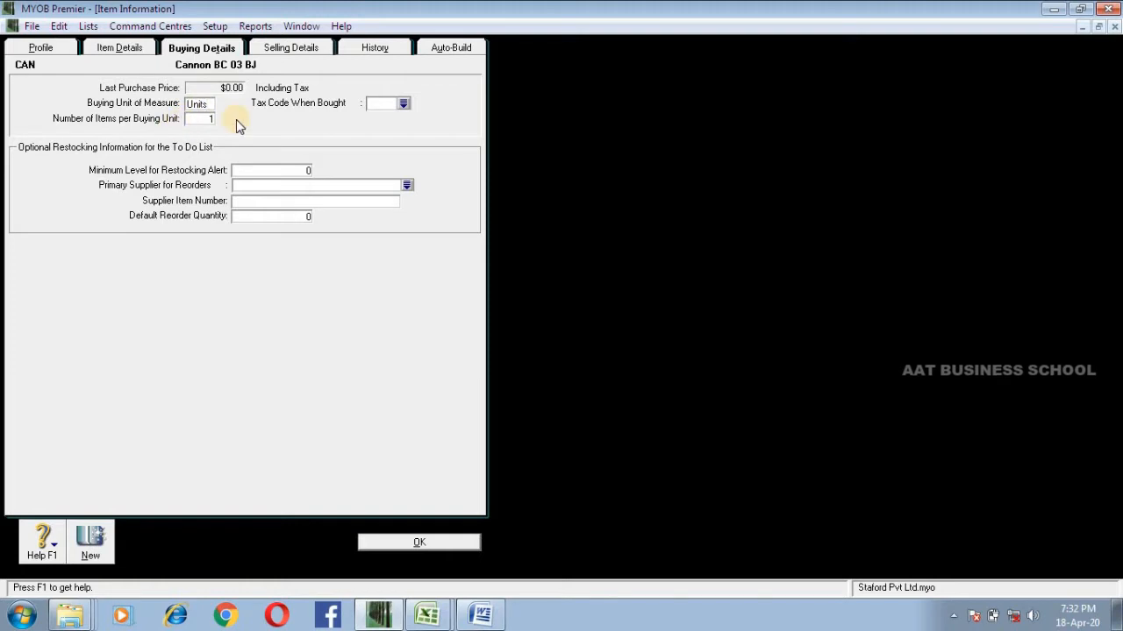
{"action": "left_click", "coordinate": [384, 103]}
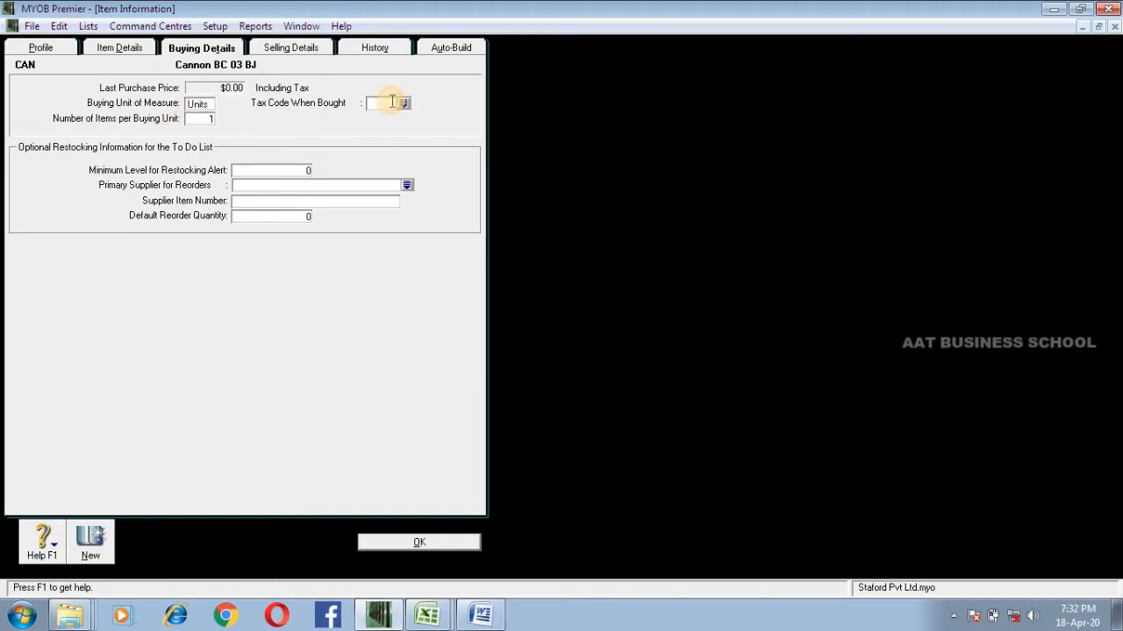
{"action": "type", "text": "N-T"}
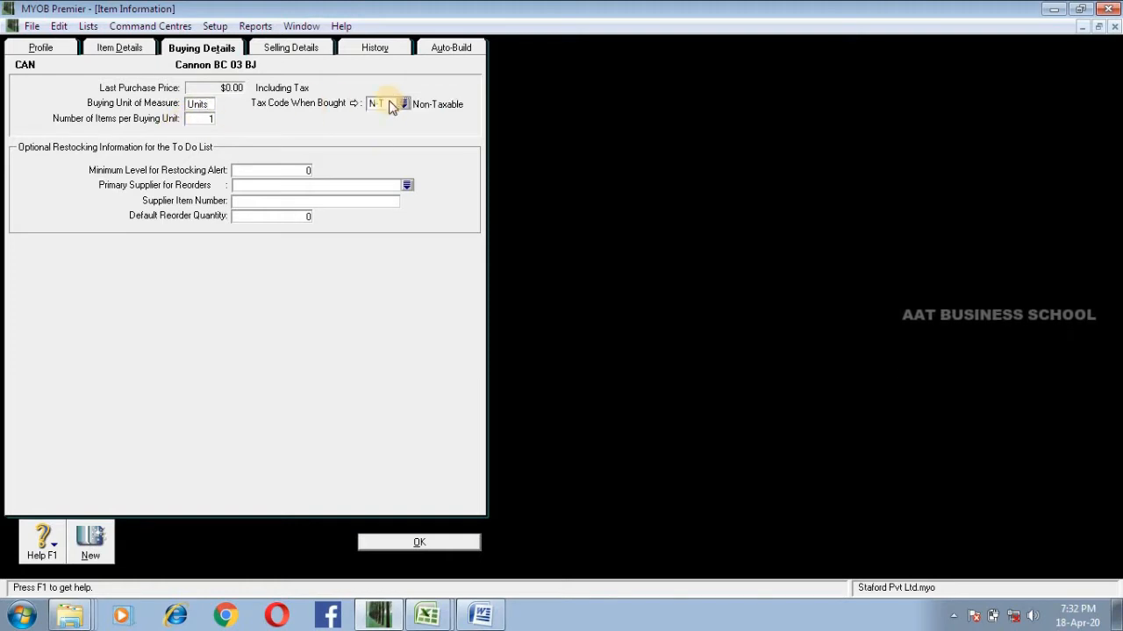
{"action": "mouse_move", "coordinate": [390, 102]}
{"action": "left_mouse_down"}
{"action": "mouse_move", "coordinate": [319, 105]}
{"action": "mouse_move", "coordinate": [390, 103]}
{"action": "left_mouse_up"}
{"action": "left_click_drag", "start_coordinate": [334, 103], "coordinate": [268, 110]}
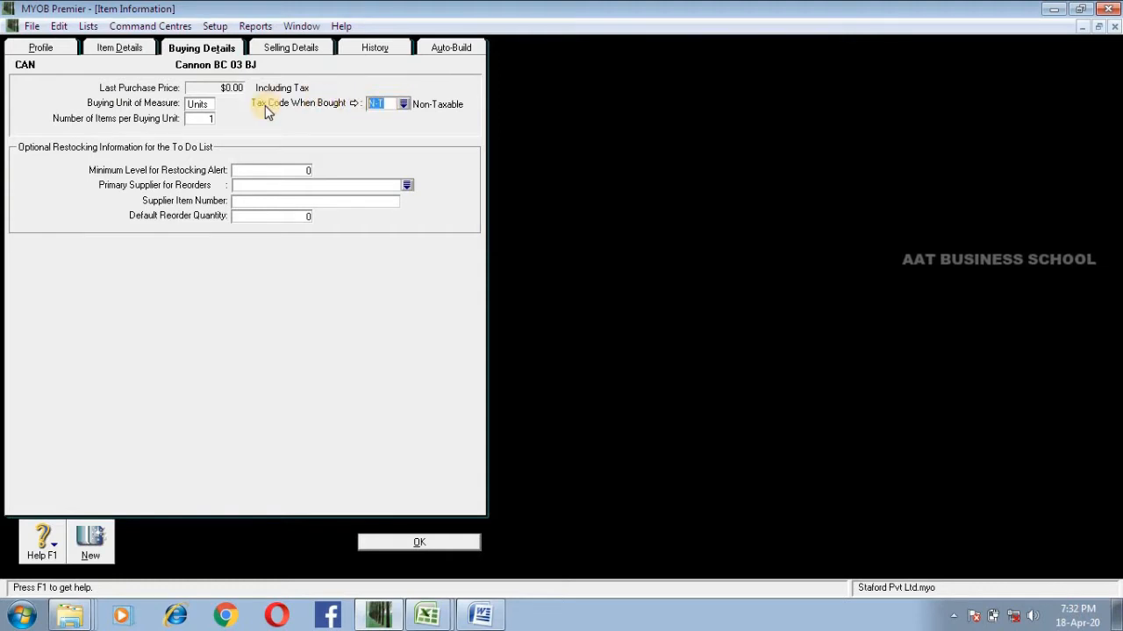
{"action": "left_click", "coordinate": [389, 103]}
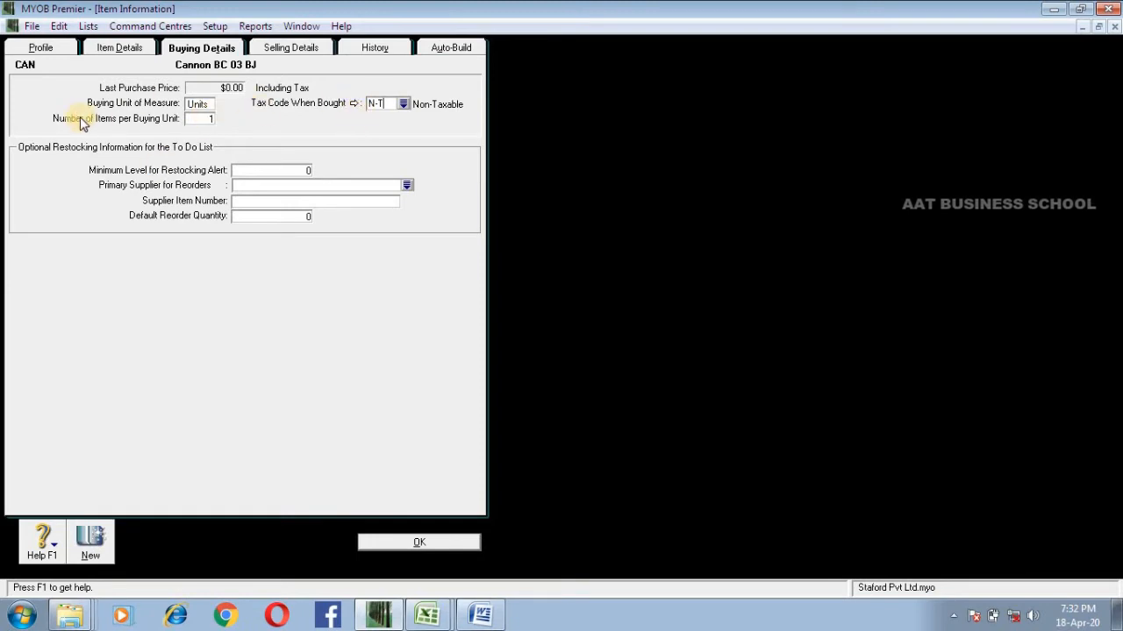
Step: Set the buying unit of measure to Box with 12 items per buying unit
{"action": "left_click", "coordinate": [207, 119]}
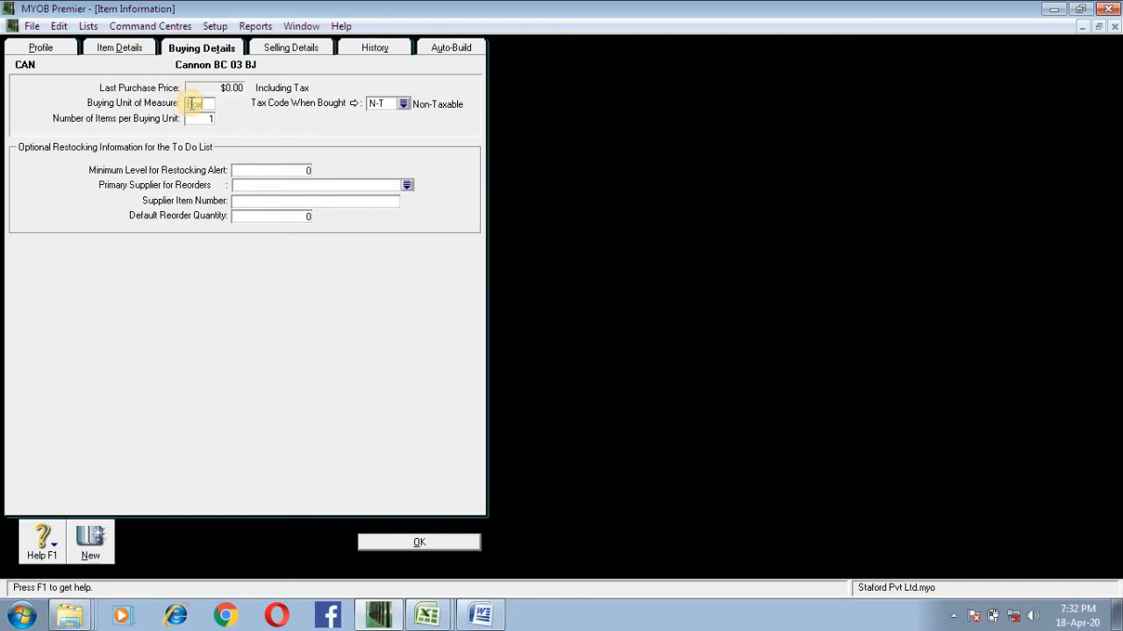
{"action": "left_click", "coordinate": [208, 118]}
{"action": "left_click", "coordinate": [240, 89]}
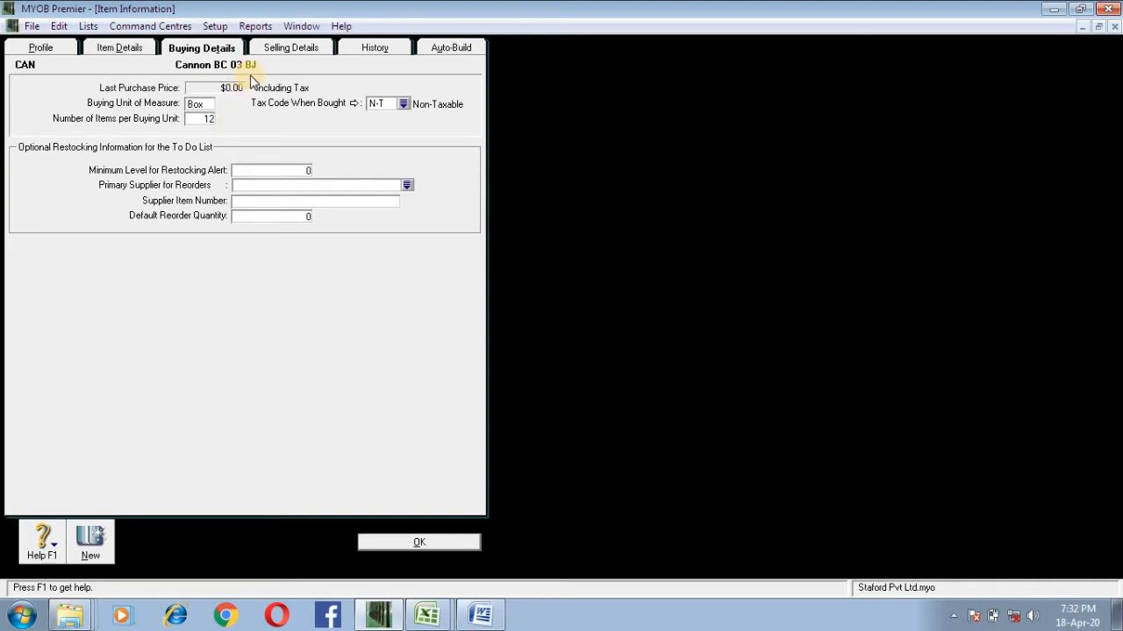
{"action": "left_click_drag", "start_coordinate": [192, 121], "coordinate": [231, 114]}
{"action": "left_click", "coordinate": [208, 120]}
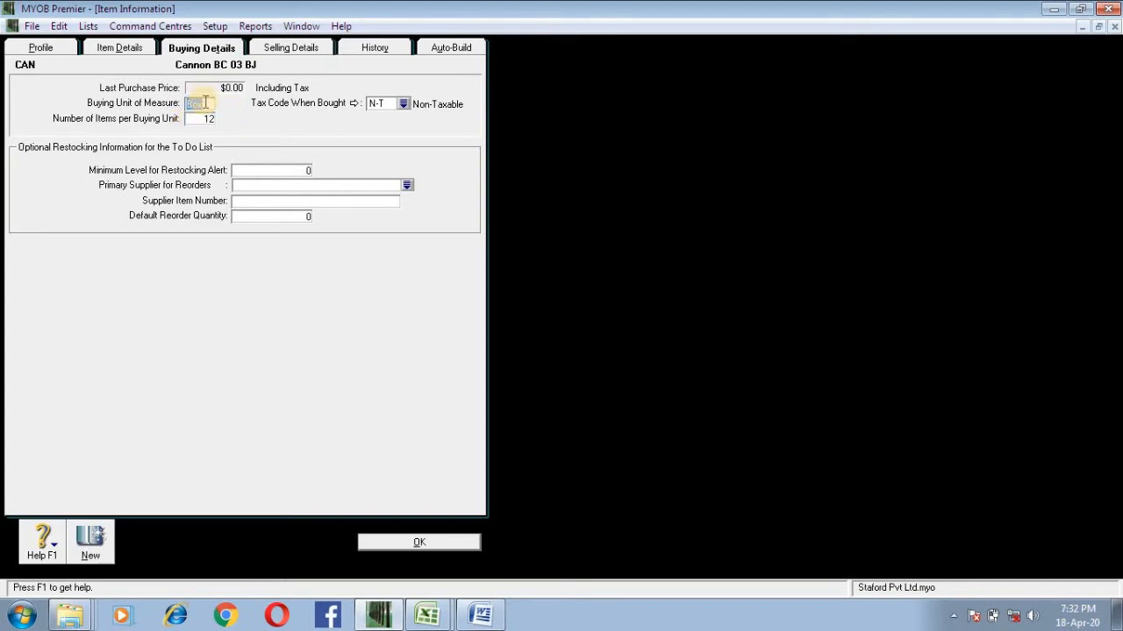
Step: Set the buying unit of measure to Units and the number of items per buying unit to 1
{"action": "type", "text": "Units"}
{"action": "left_click", "coordinate": [207, 120]}
{"action": "type", "text": "1"}
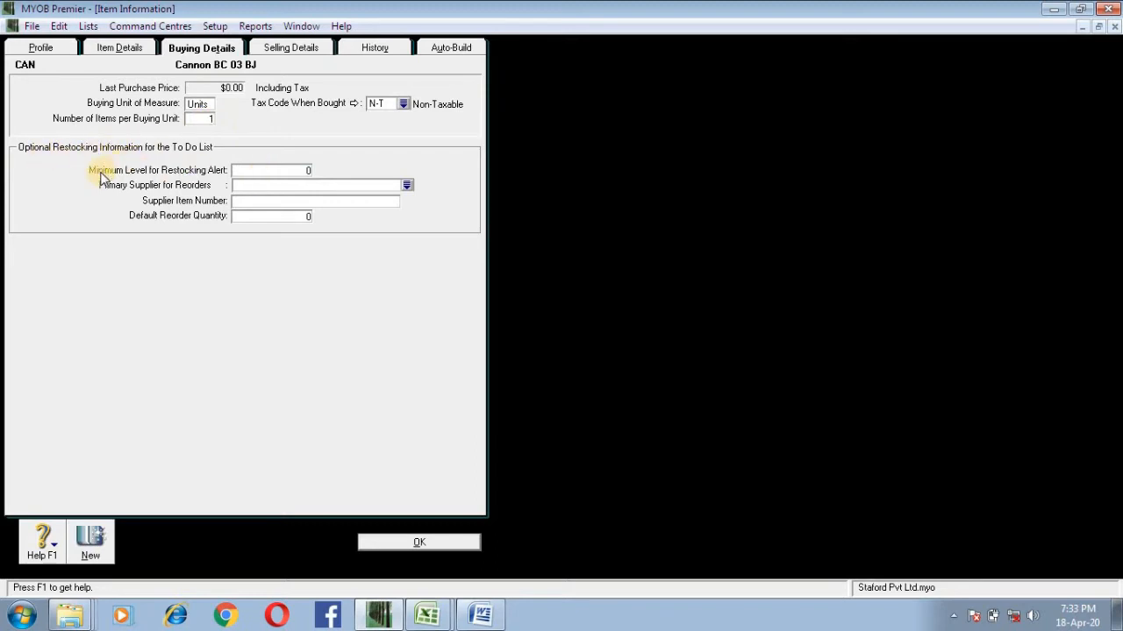
Step: Set the minimum level for restocking alert to 10 and the default reorder quantity to 20
{"action": "left_click_drag", "start_coordinate": [247, 174], "coordinate": [318, 168]}
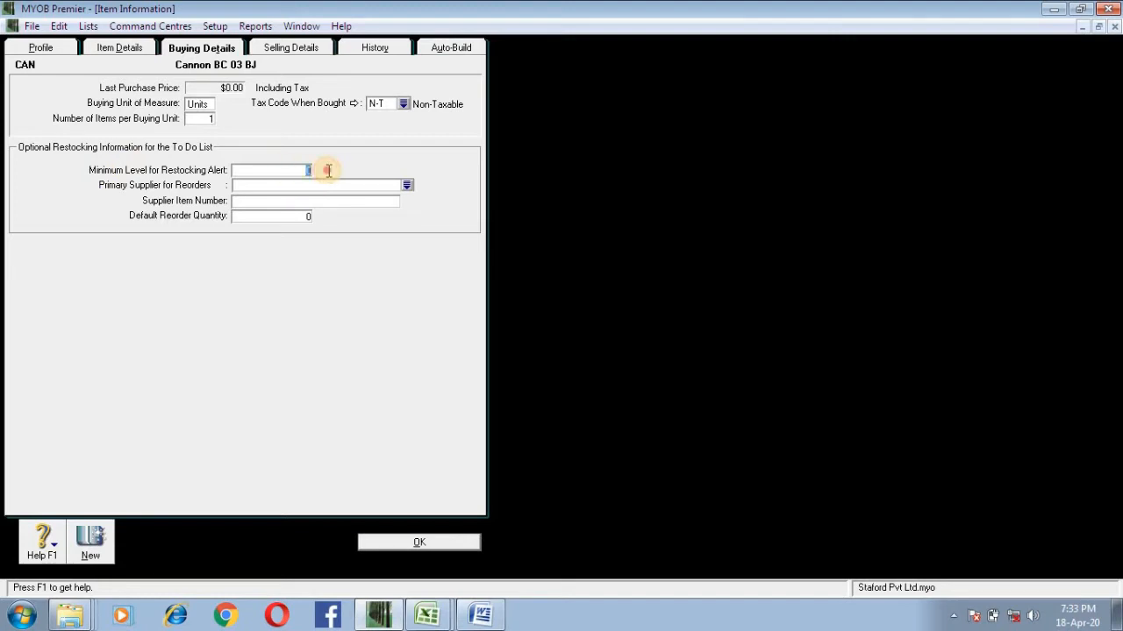
{"action": "left_click", "coordinate": [246, 185]}
{"action": "left_click", "coordinate": [293, 168]}
{"action": "left_click_drag", "start_coordinate": [294, 169], "coordinate": [326, 176]}
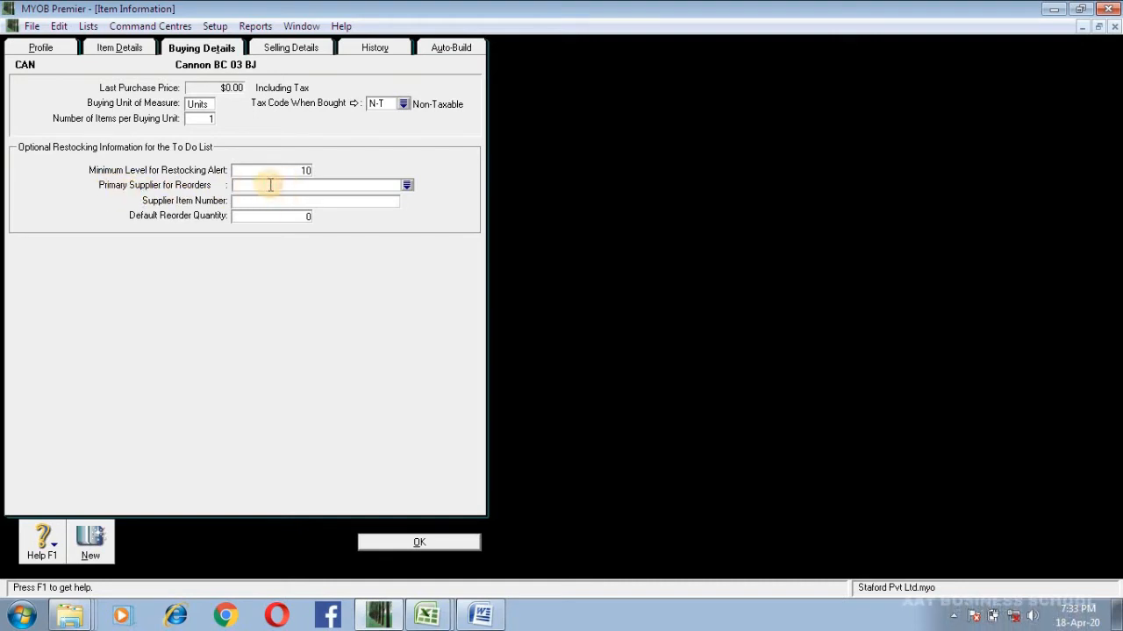
{"action": "left_click", "coordinate": [259, 216]}
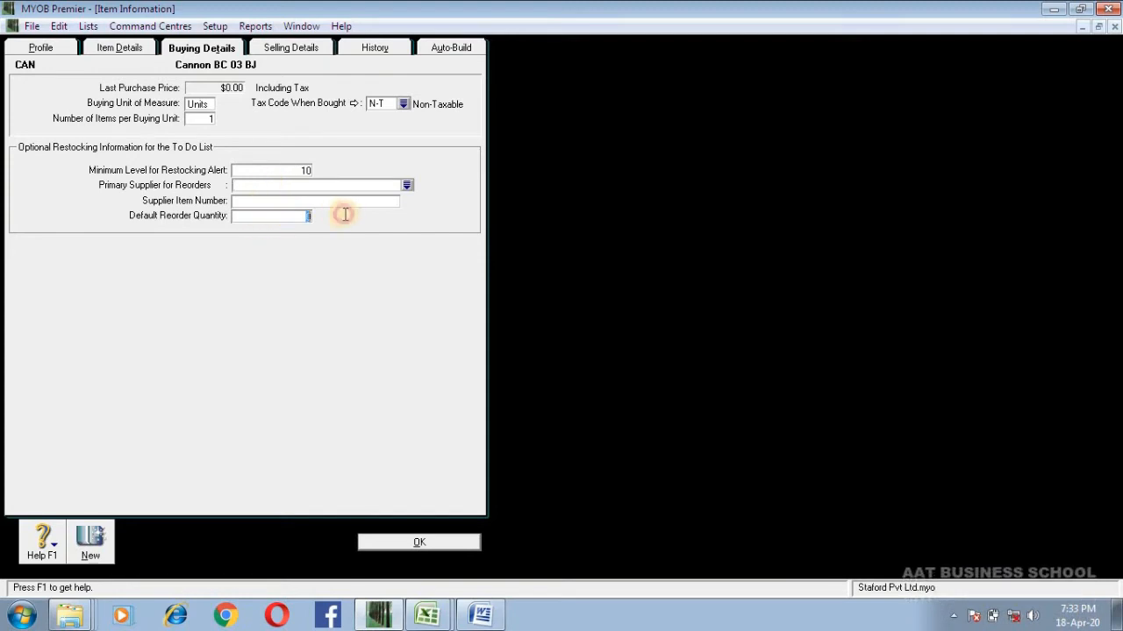
{"action": "type", "text": "20"}
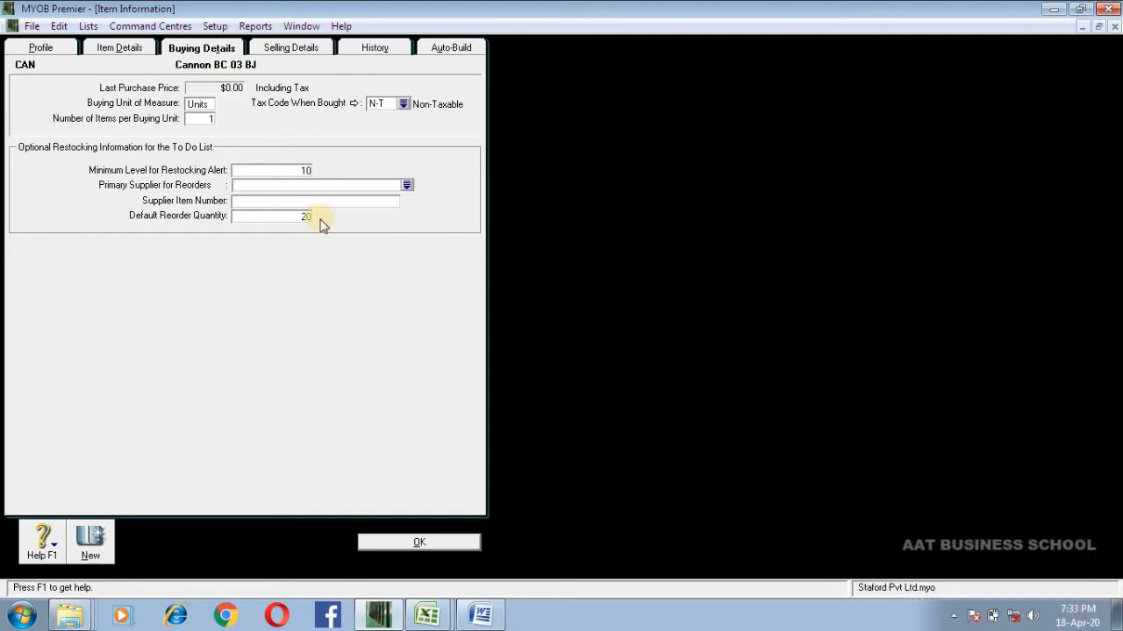
Step: Reset the default reorder quantity and the minimum level for restocking alert to 0
{"action": "left_click", "coordinate": [289, 218]}
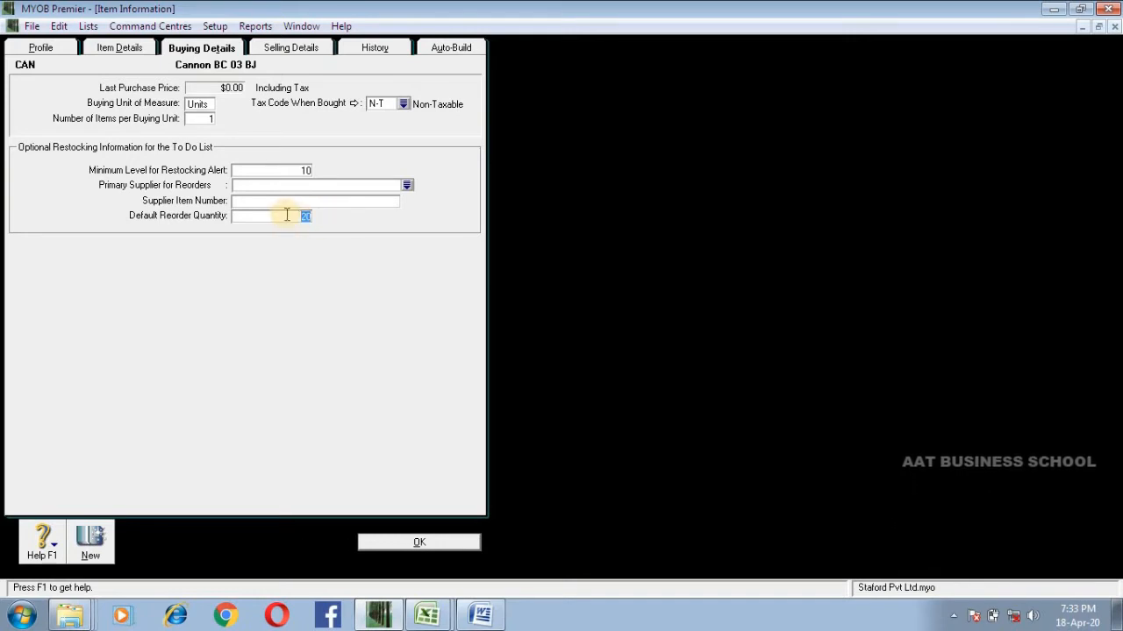
{"action": "type", "text": "0"}
{"action": "left_click", "coordinate": [303, 172]}
{"action": "type", "text": "0"}
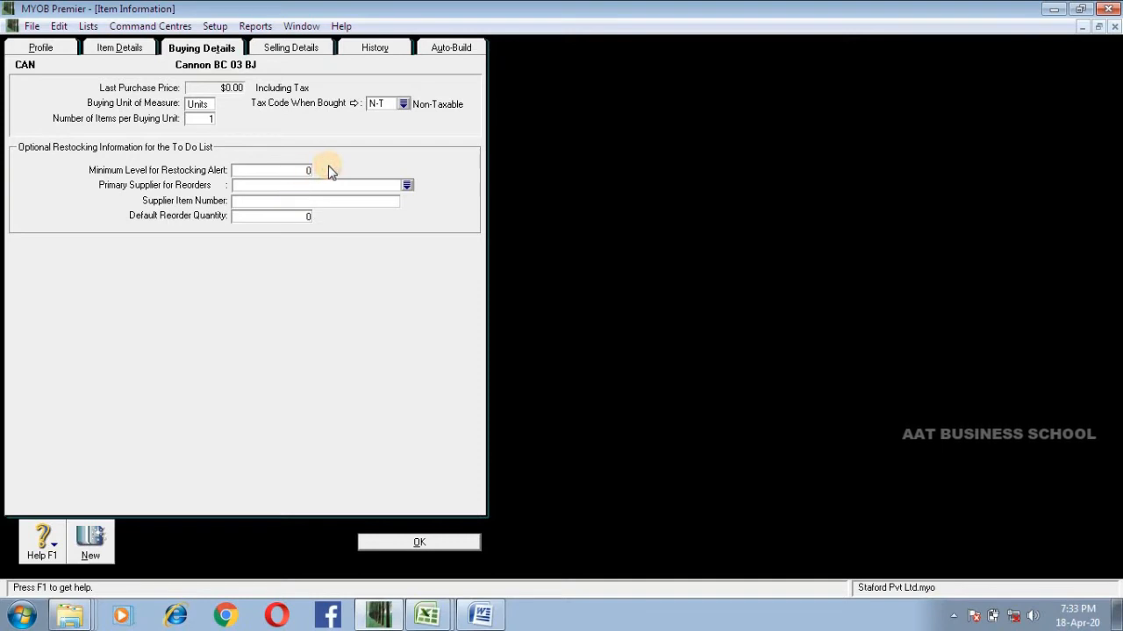
Step: In the item's selling details, set the selling unit of measure to Units
{"action": "left_click", "coordinate": [296, 51]}
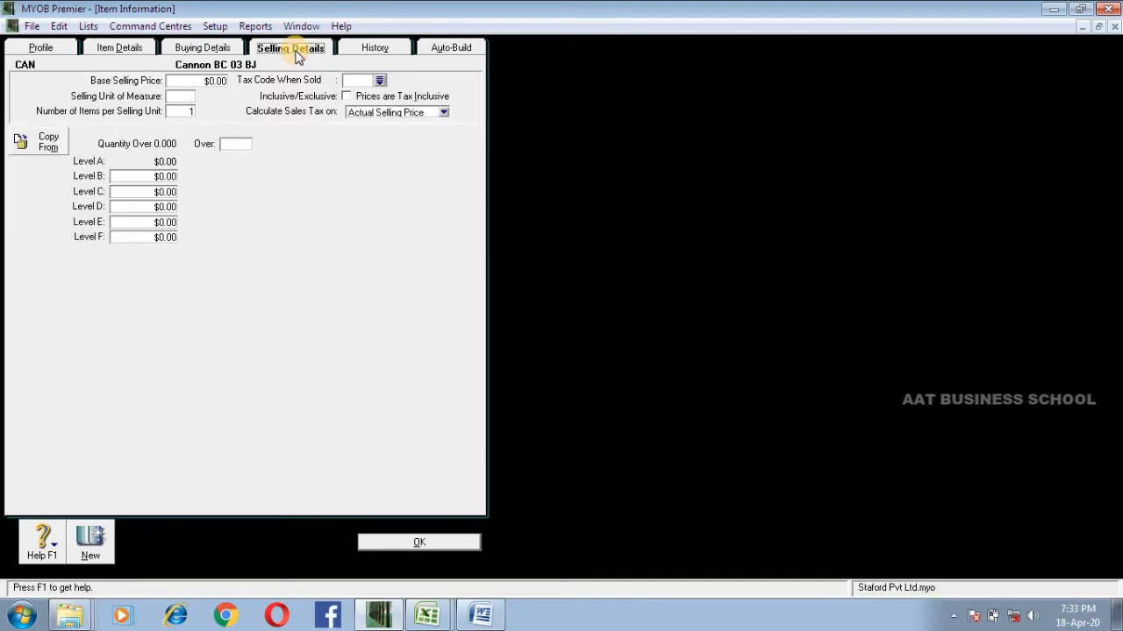
{"action": "left_click", "coordinate": [181, 96]}
{"action": "left_click", "coordinate": [195, 80]}
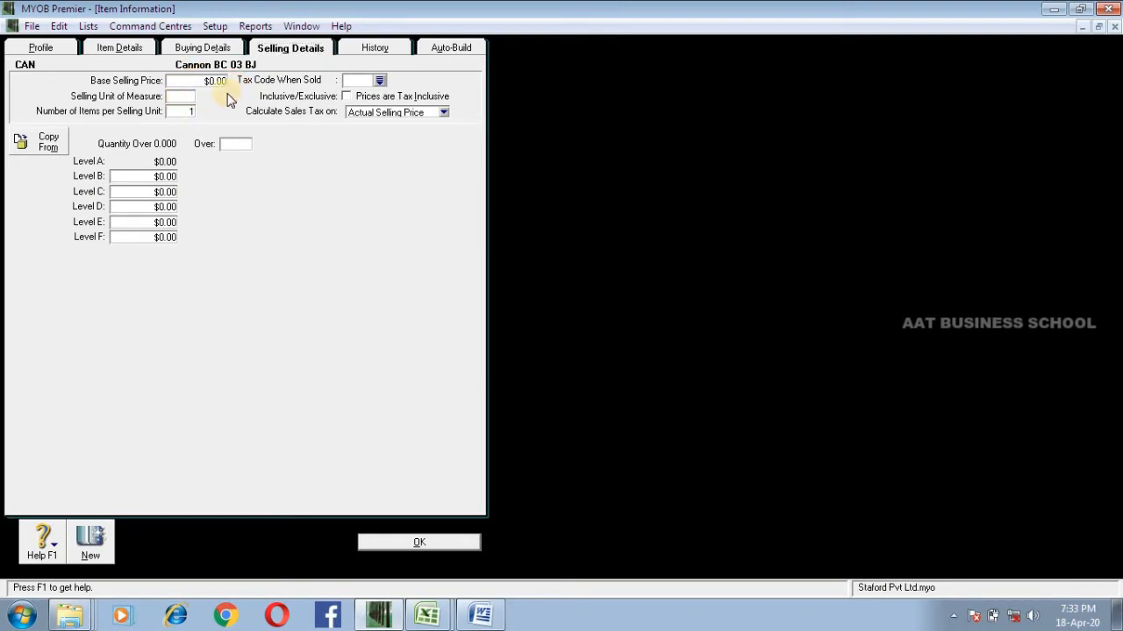
{"action": "left_click", "coordinate": [182, 114]}
{"action": "left_click", "coordinate": [178, 95]}
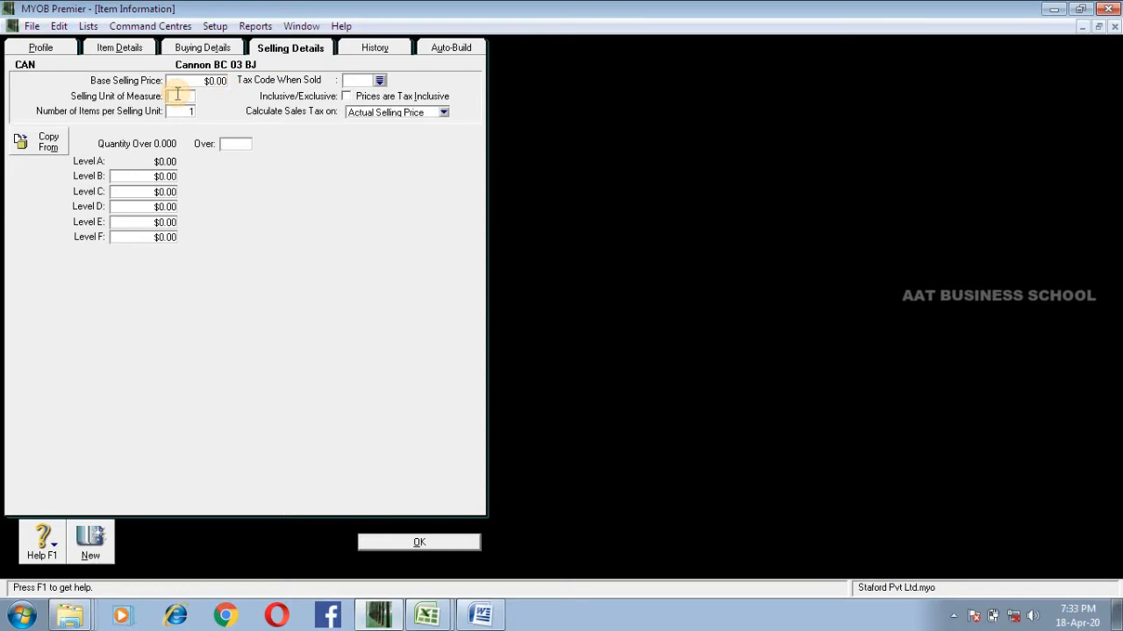
{"action": "type", "text": "Units"}
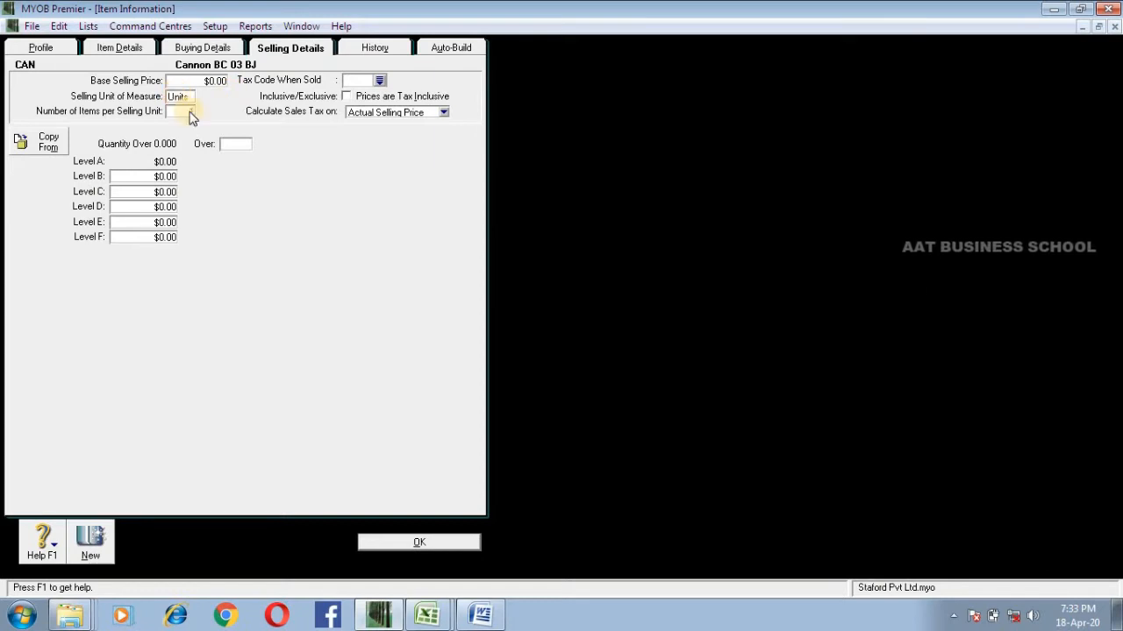
{"action": "left_click", "coordinate": [181, 111]}
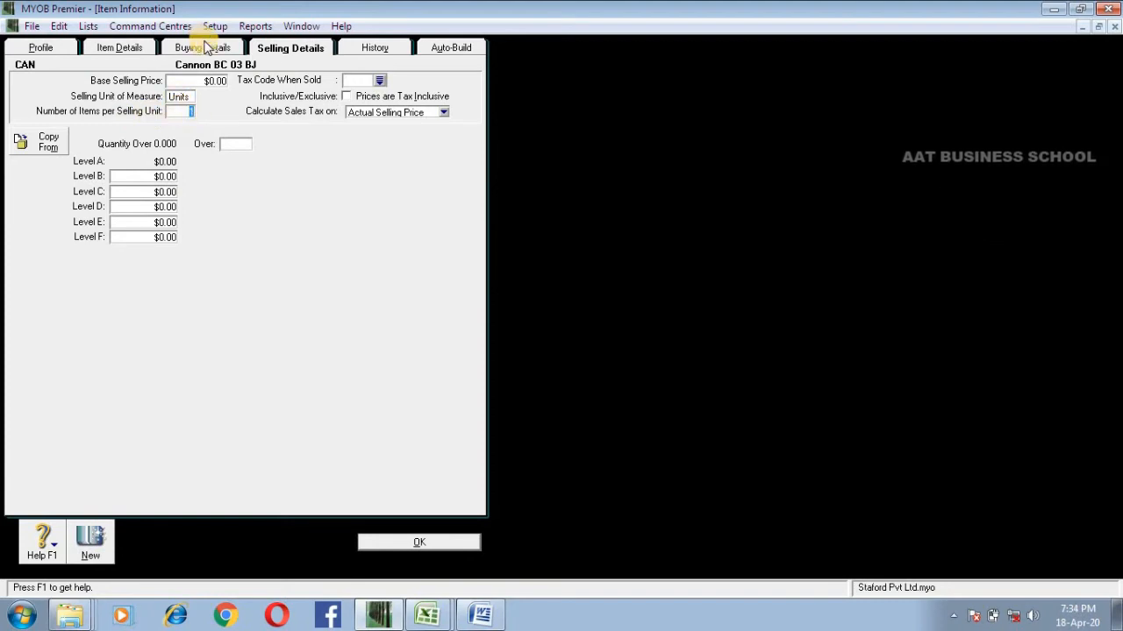
Step: Set the tax code when sold to N-T and calculate sales tax on Actual Selling Price
{"action": "left_click", "coordinate": [351, 80]}
{"action": "type", "text": "N-T"}
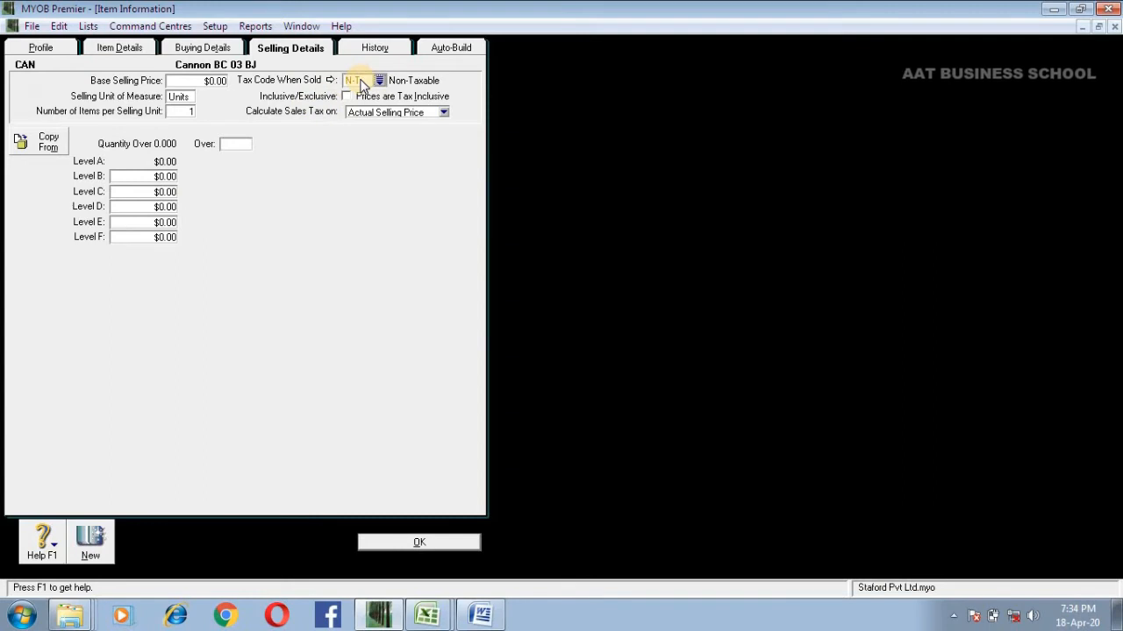
{"action": "left_click", "coordinate": [185, 110]}
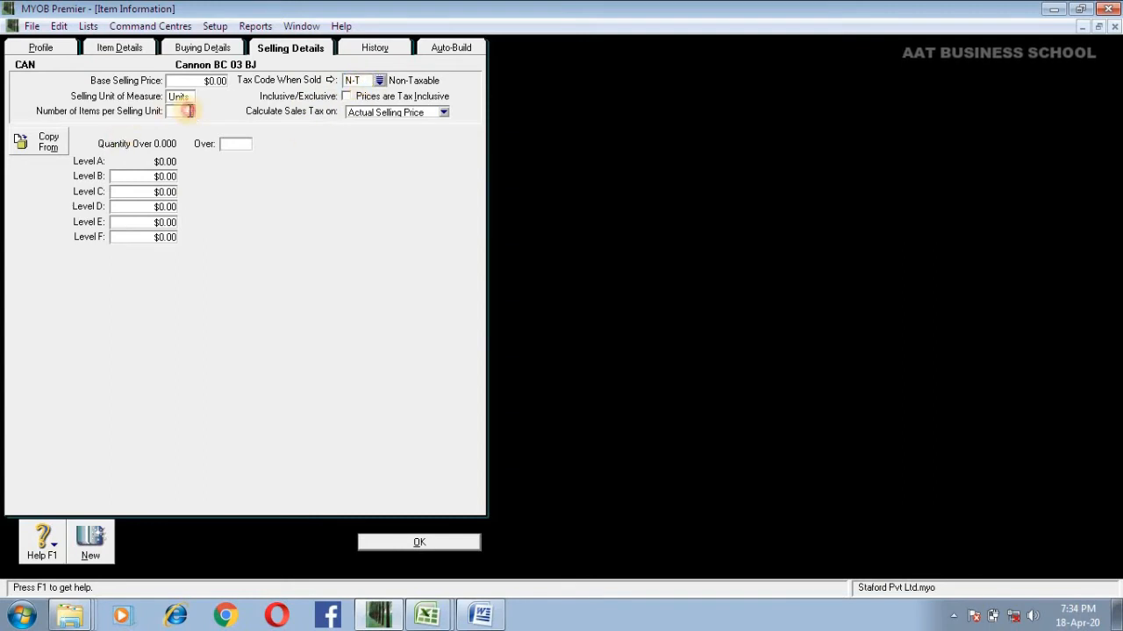
{"action": "left_click", "coordinate": [361, 116]}
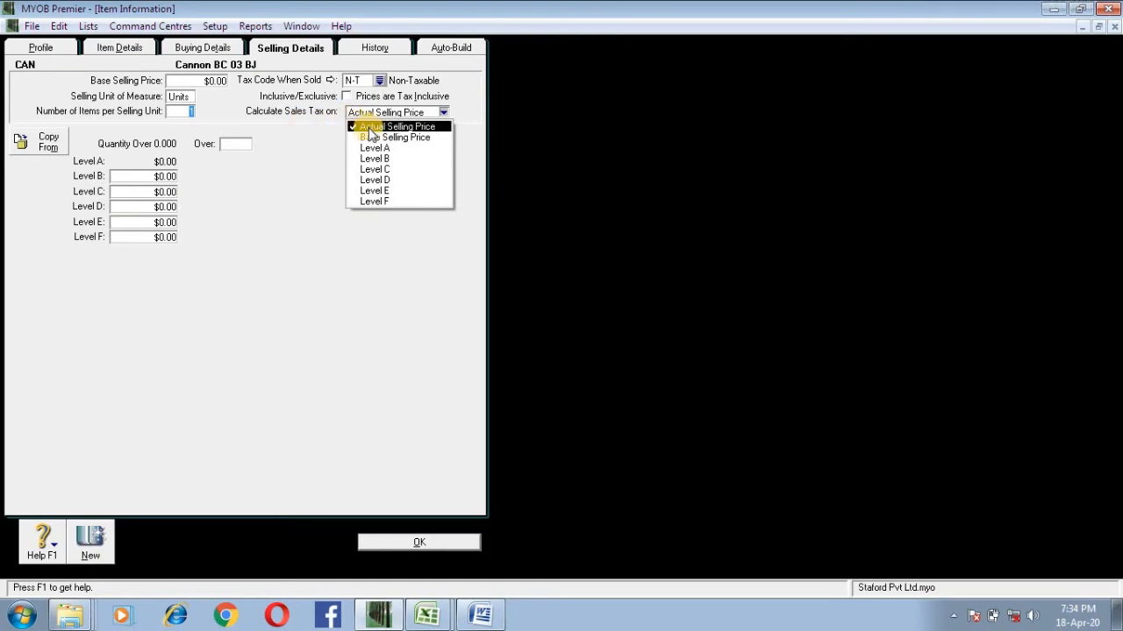
{"action": "left_click", "coordinate": [370, 128]}
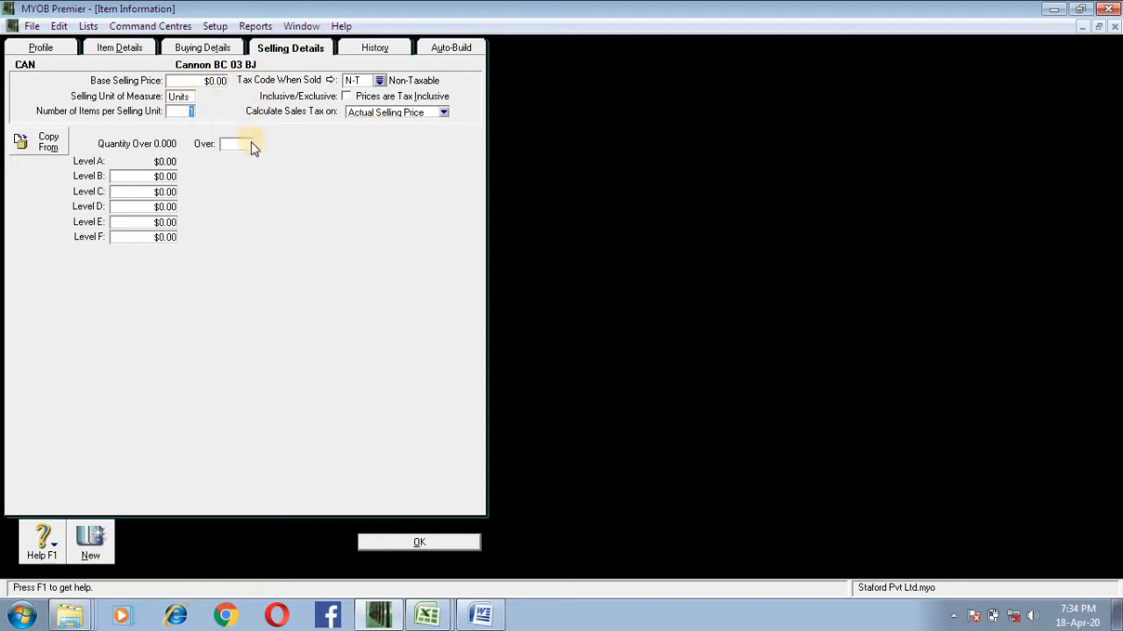
Step: Set the base selling price to $200 and add a quantity break over 10 with a Level A price of $195
{"action": "left_click", "coordinate": [199, 145]}
{"action": "type", "text": "10"}
{"action": "key", "text": "Tab"}
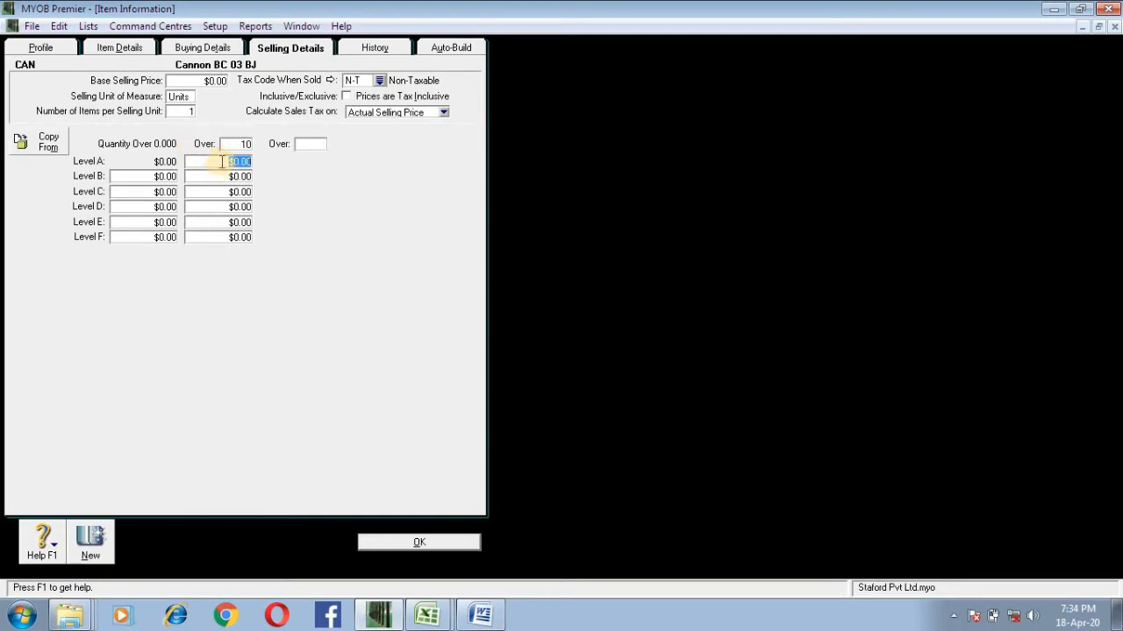
{"action": "left_click", "coordinate": [212, 81]}
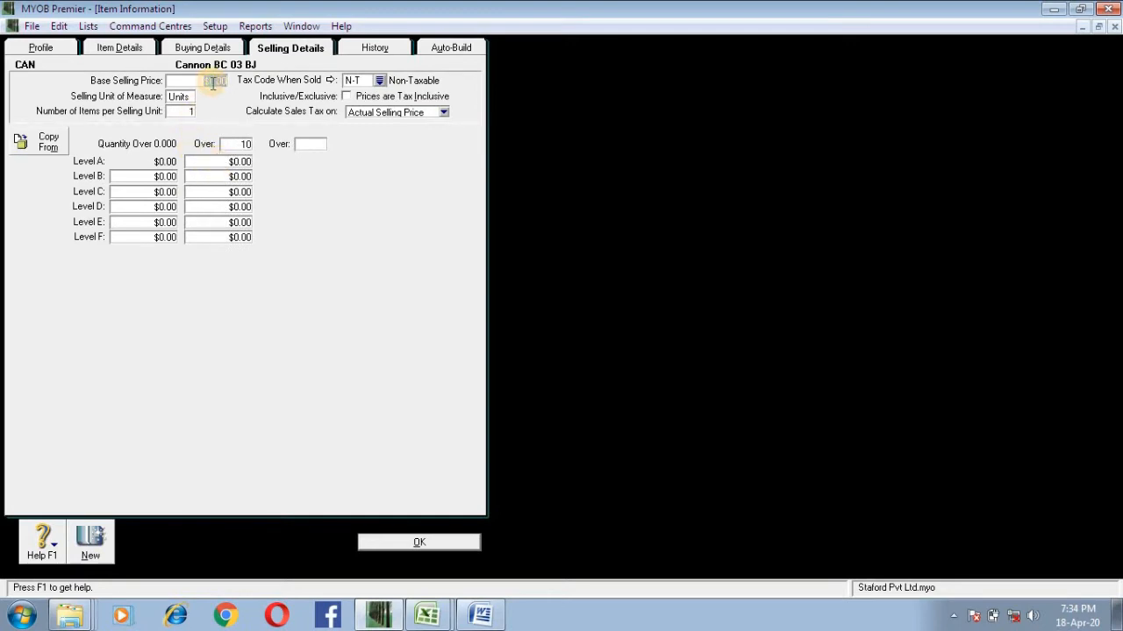
{"action": "type", "text": "200"}
{"action": "left_click", "coordinate": [220, 162]}
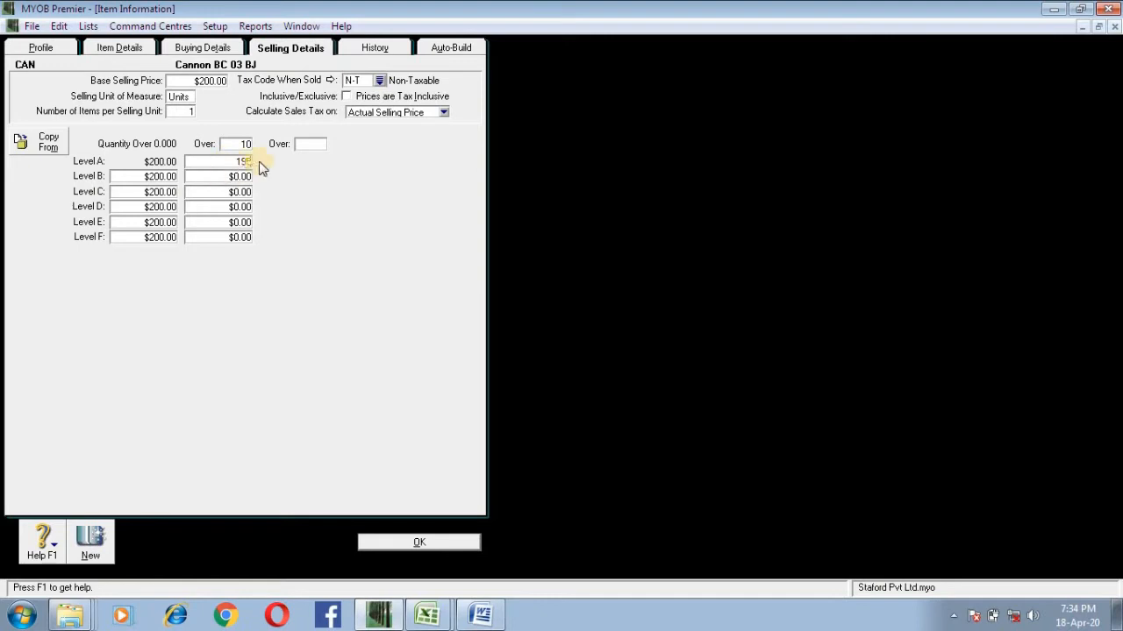
Step: Add a quantity break over 50 with a Level A price of $190
{"action": "left_click", "coordinate": [309, 147]}
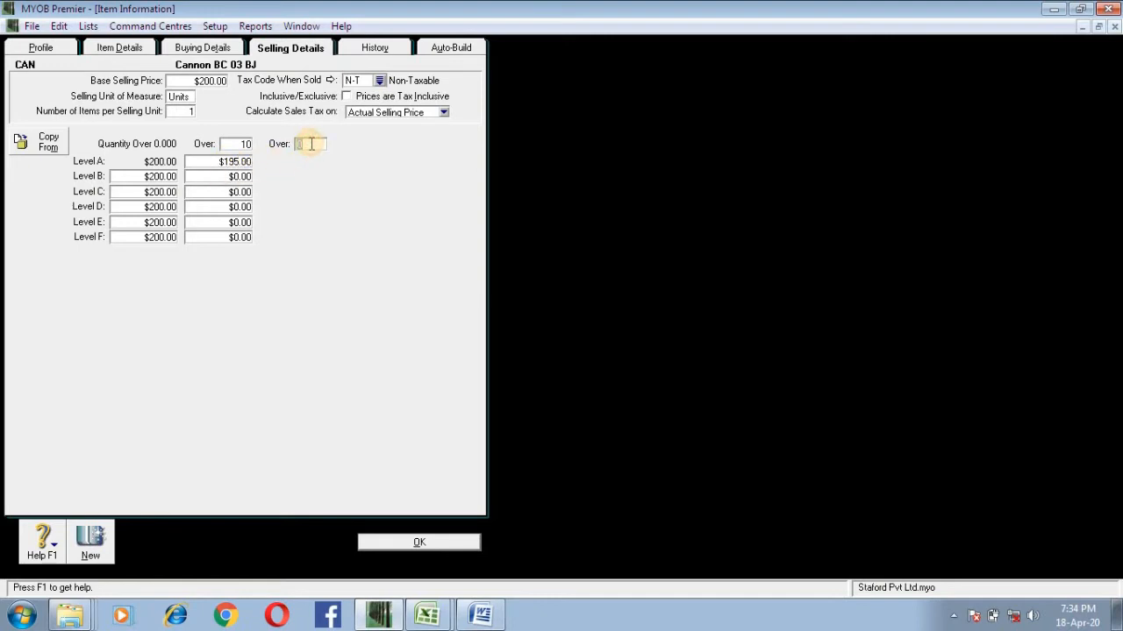
{"action": "key", "text": "Tab"}
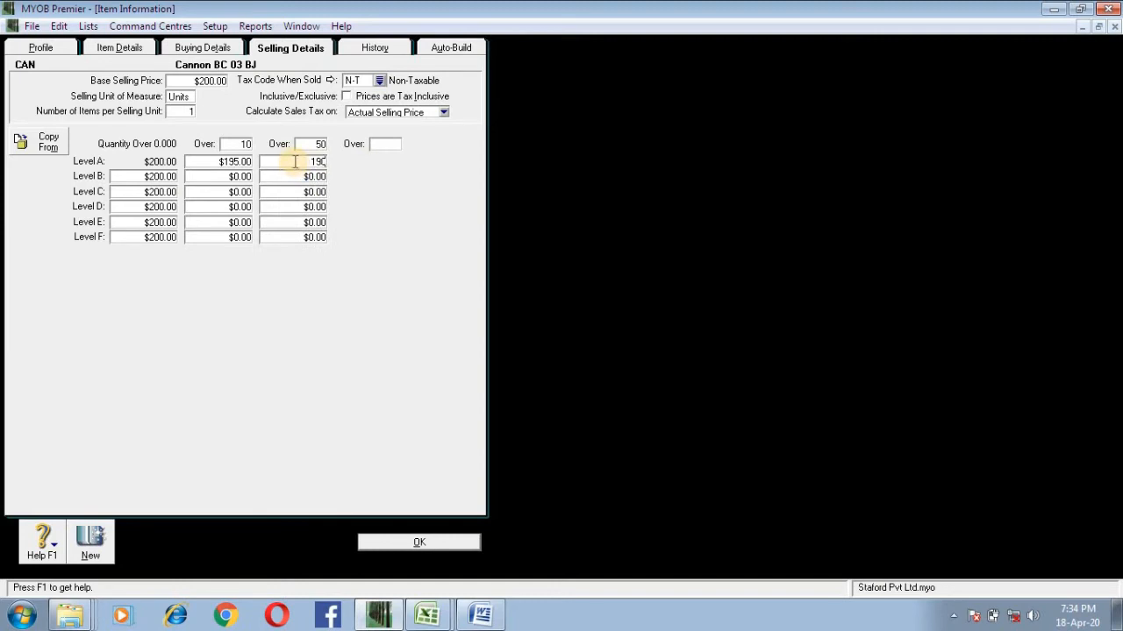
{"action": "type", "text": "190"}
{"action": "left_click", "coordinate": [315, 176]}
Step: Set the quantity-over-0 prices to $195 for Level B and $190 for Level C
{"action": "left_click", "coordinate": [153, 178]}
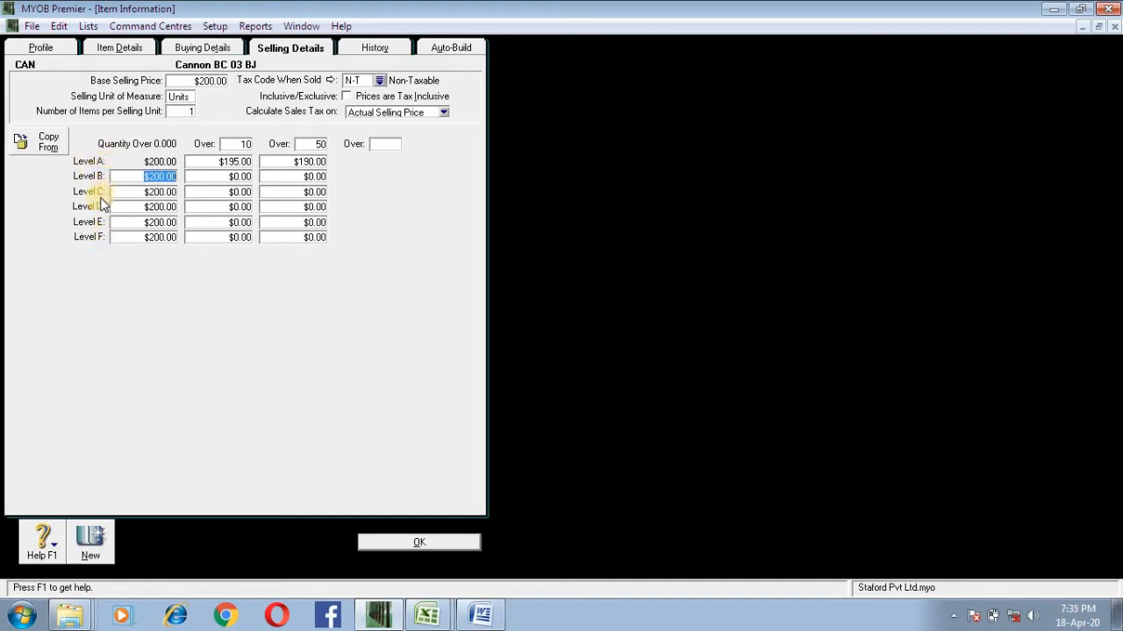
{"action": "left_click", "coordinate": [136, 175]}
{"action": "type", "text": "195"}
{"action": "left_click", "coordinate": [148, 192]}
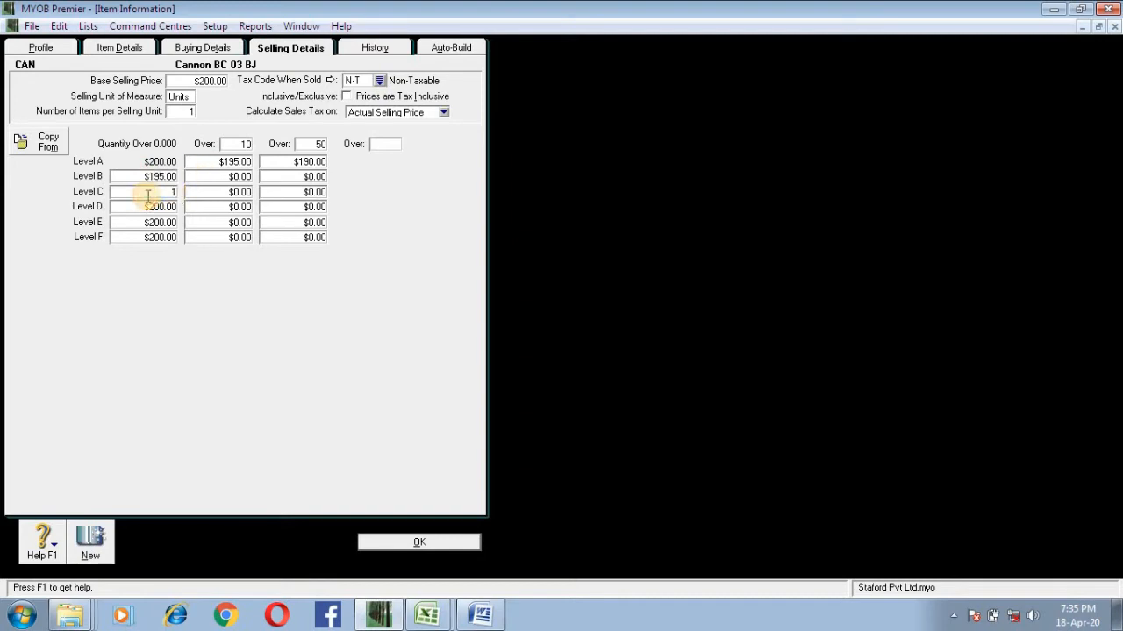
{"action": "type", "text": "190"}
{"action": "left_click", "coordinate": [156, 176]}
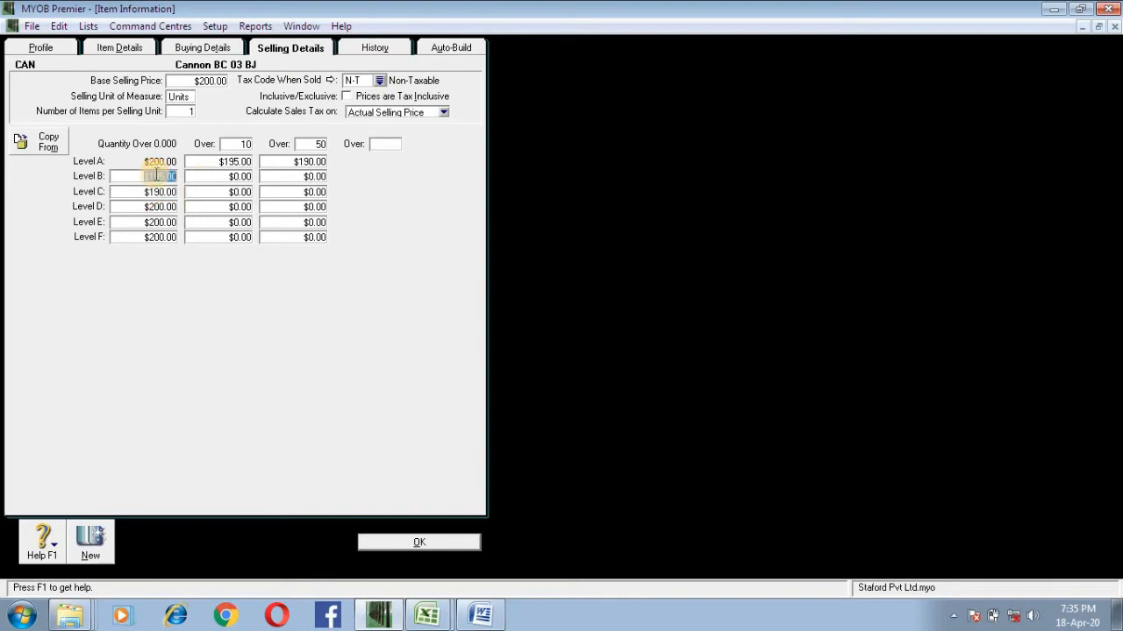
{"action": "left_click", "coordinate": [150, 191]}
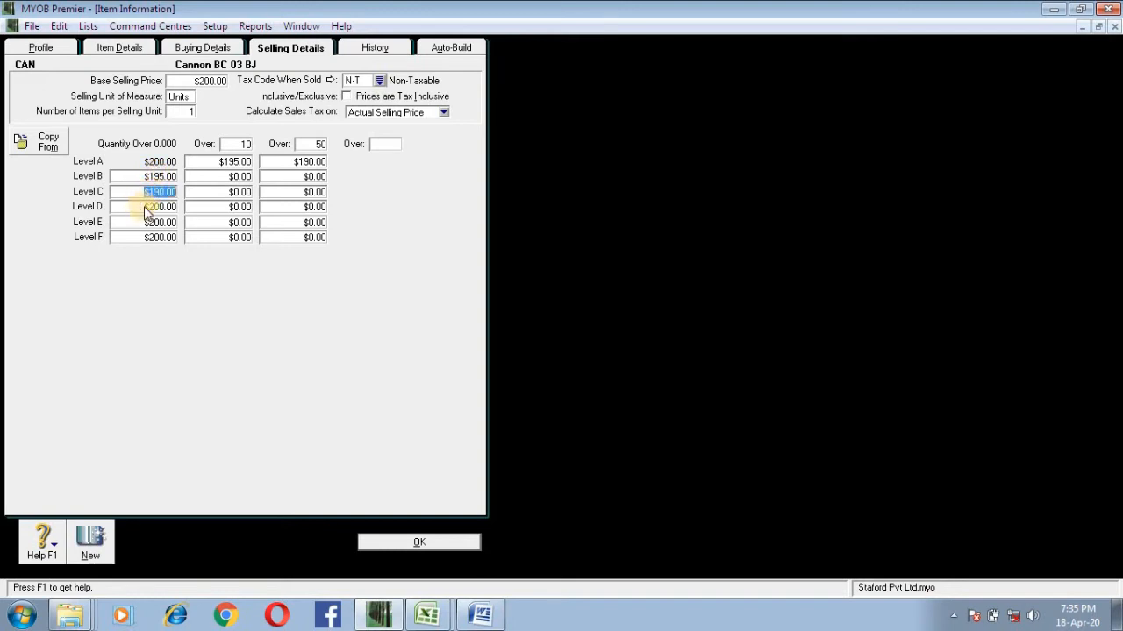
{"action": "left_click", "coordinate": [147, 208]}
{"action": "left_click", "coordinate": [161, 179]}
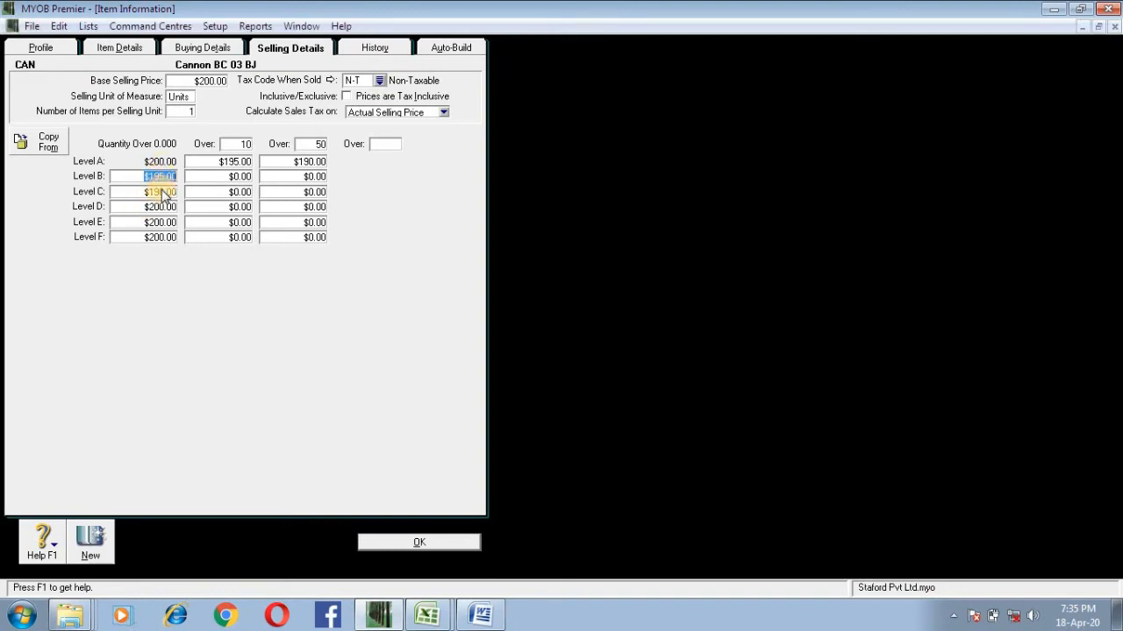
{"action": "left_click", "coordinate": [164, 193]}
{"action": "left_click", "coordinate": [167, 209]}
{"action": "left_click", "coordinate": [167, 178]}
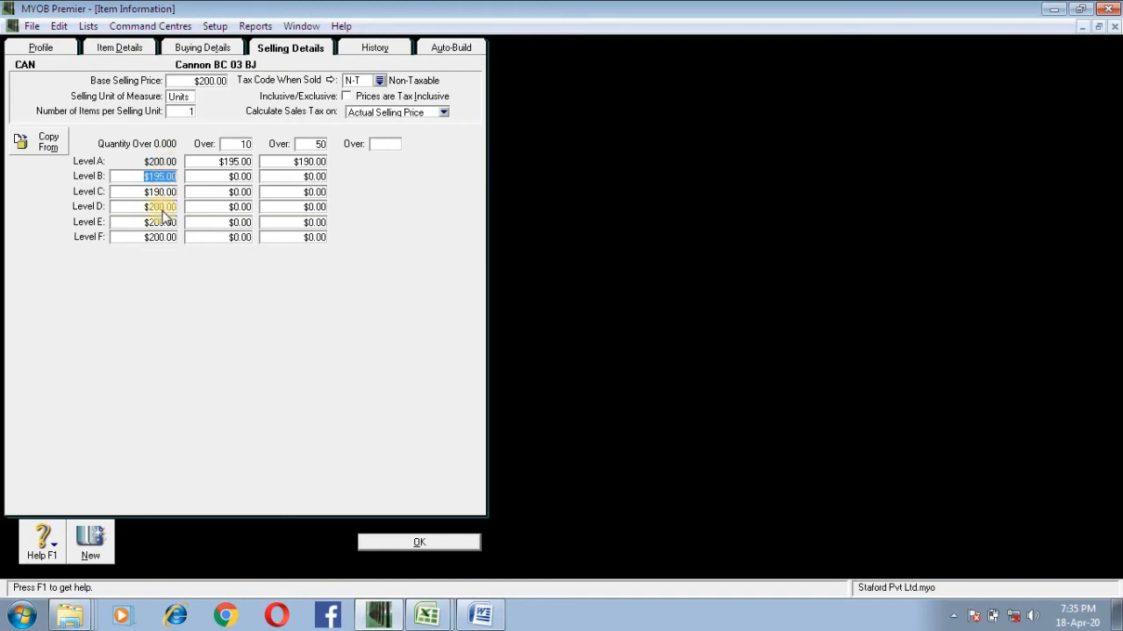
Step: Minimize the item window and open the customer card of Benzie Rubber Products (Pvt) Ltd from the Cards List
{"action": "left_click", "coordinate": [1084, 28]}
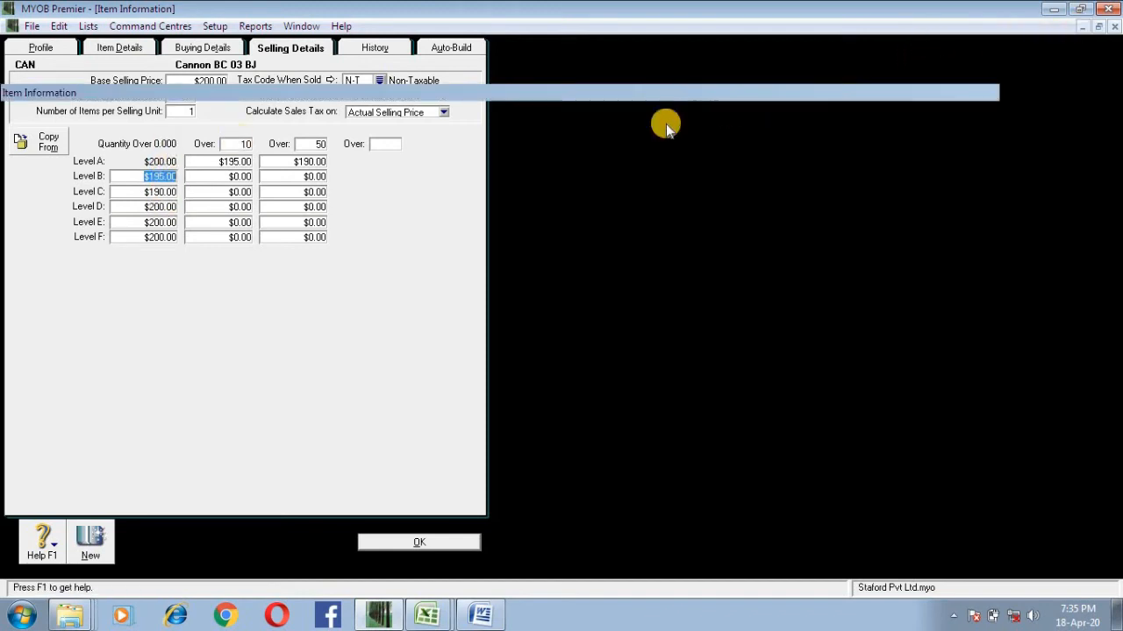
{"action": "left_click", "coordinate": [529, 343]}
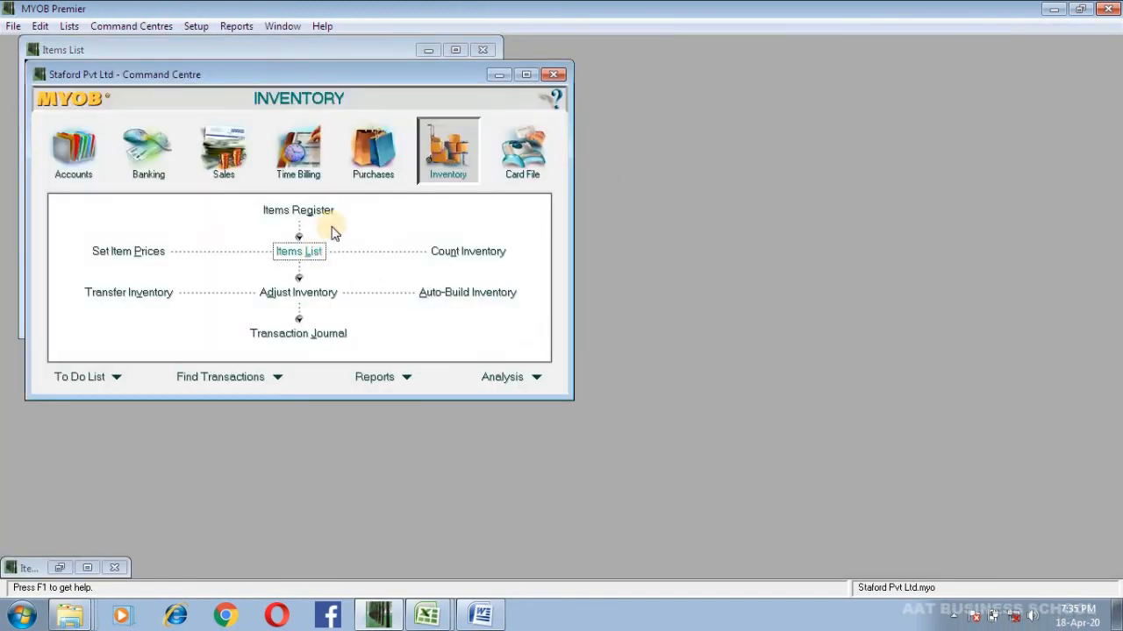
{"action": "left_click", "coordinate": [523, 148]}
{"action": "left_click", "coordinate": [296, 221]}
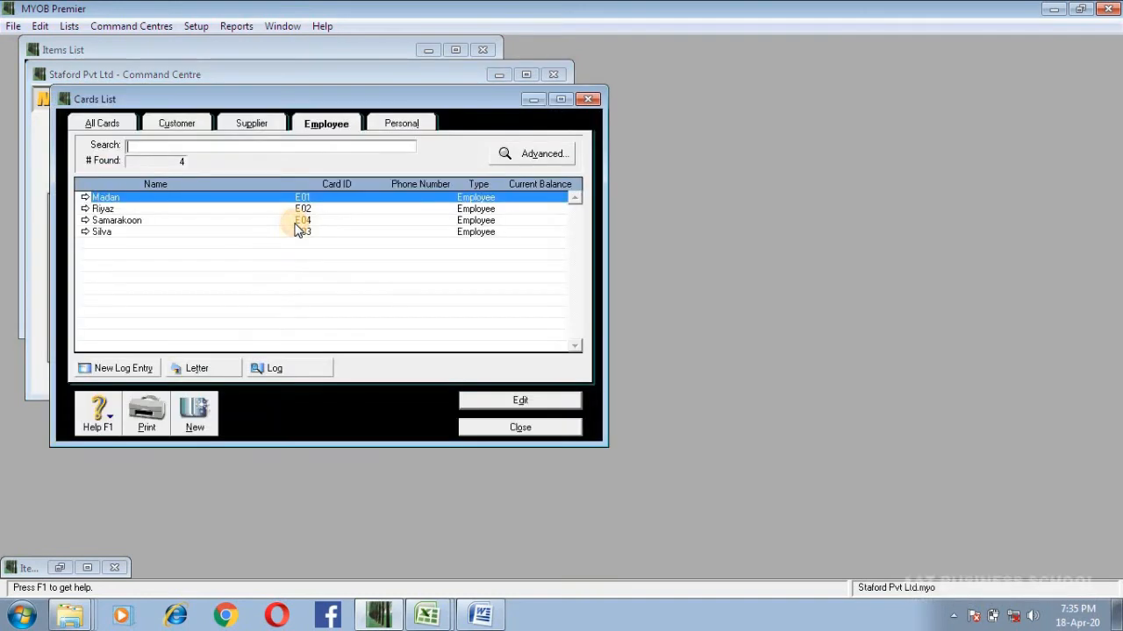
{"action": "left_click", "coordinate": [177, 123]}
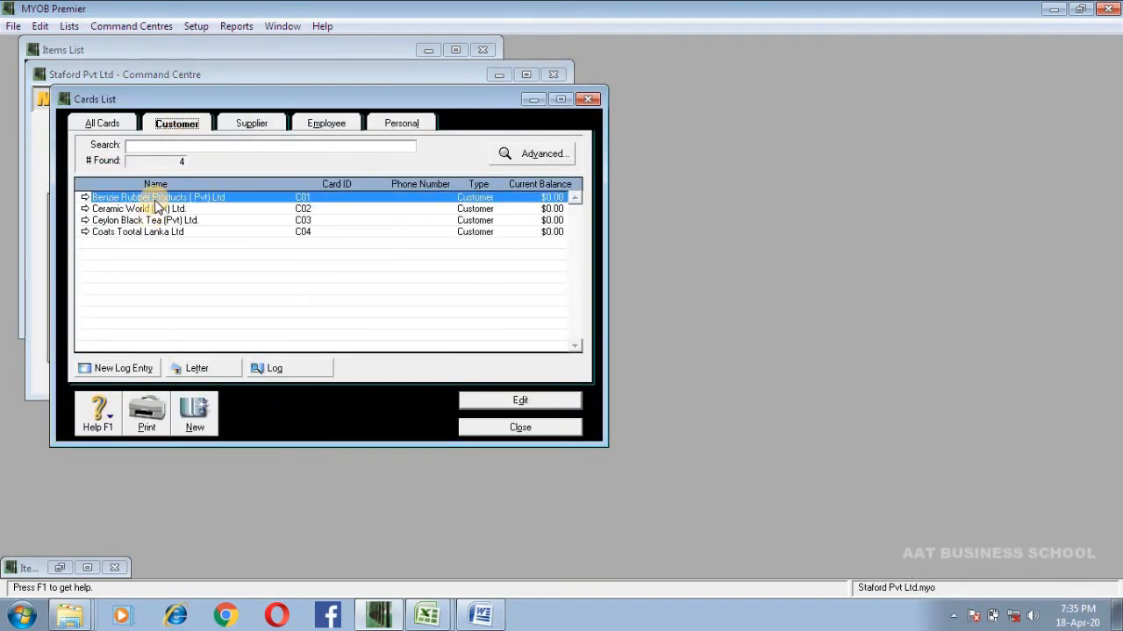
{"action": "double_click", "coordinate": [153, 198]}
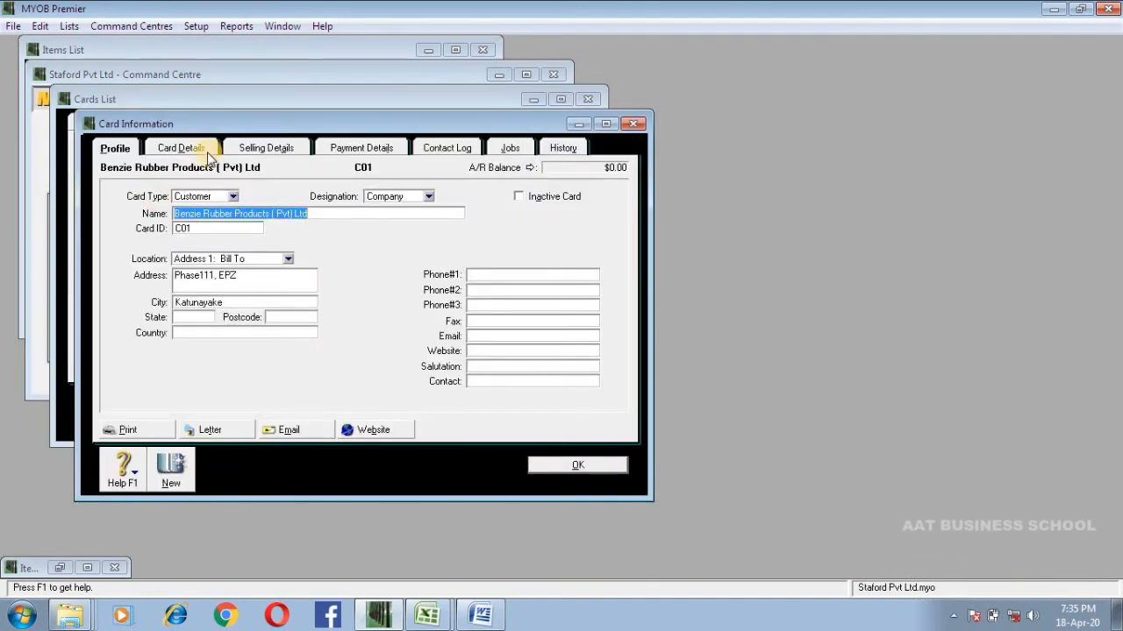
Step: Examine the available item price levels in the selling details of the Benzie Rubber Products customer card
{"action": "left_click", "coordinate": [201, 153]}
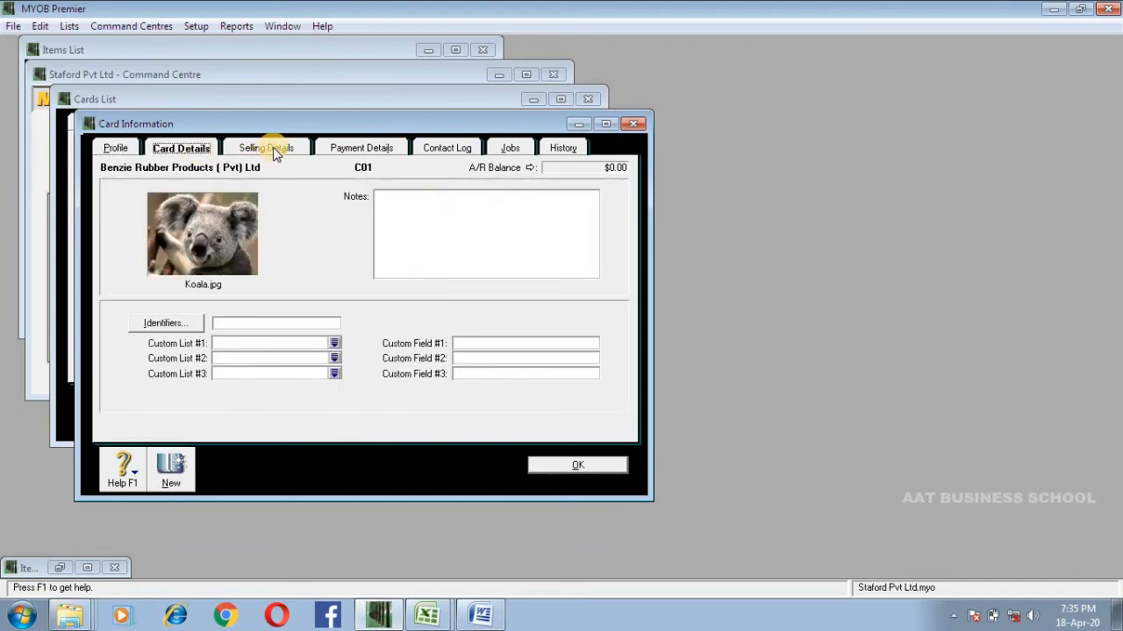
{"action": "left_click", "coordinate": [276, 150]}
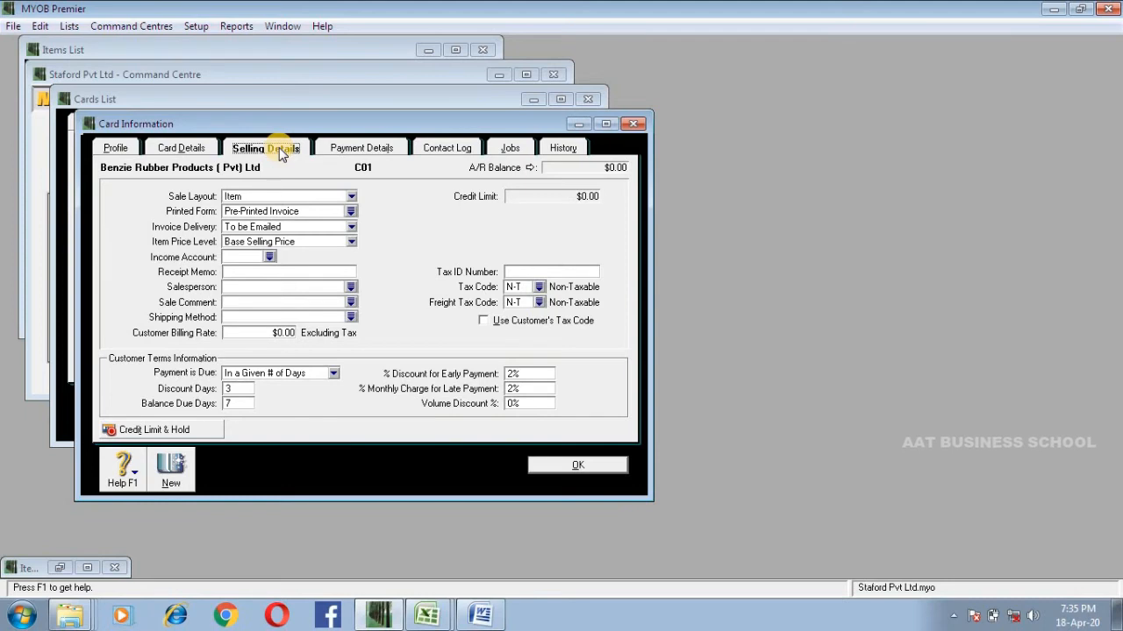
{"action": "left_click", "coordinate": [277, 242]}
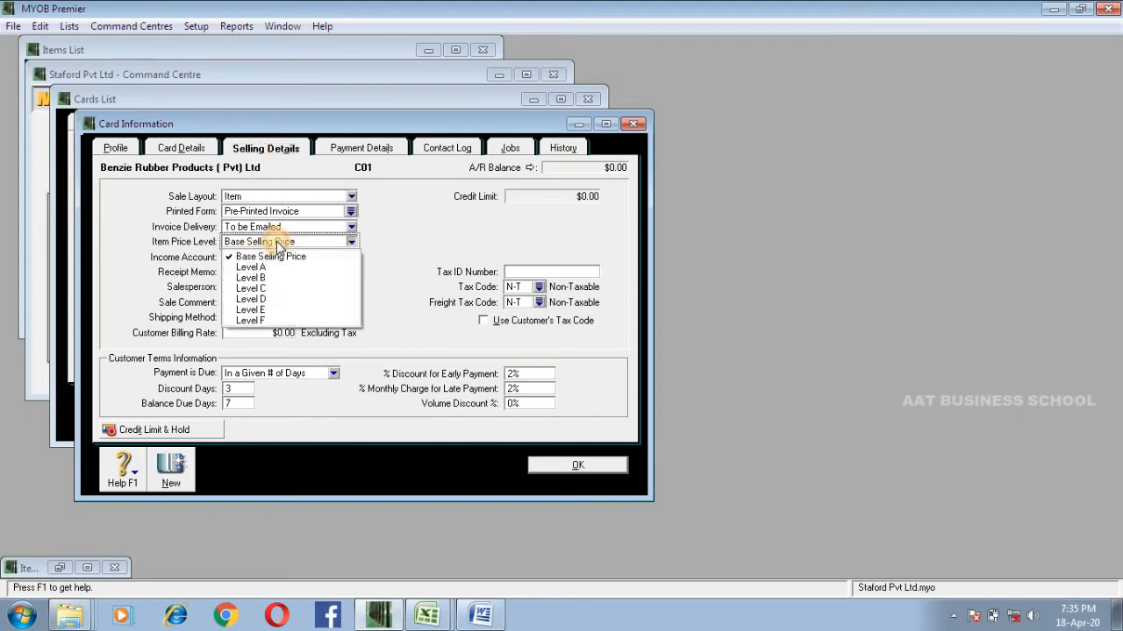
{"action": "left_click", "coordinate": [127, 149]}
{"action": "left_click", "coordinate": [277, 151]}
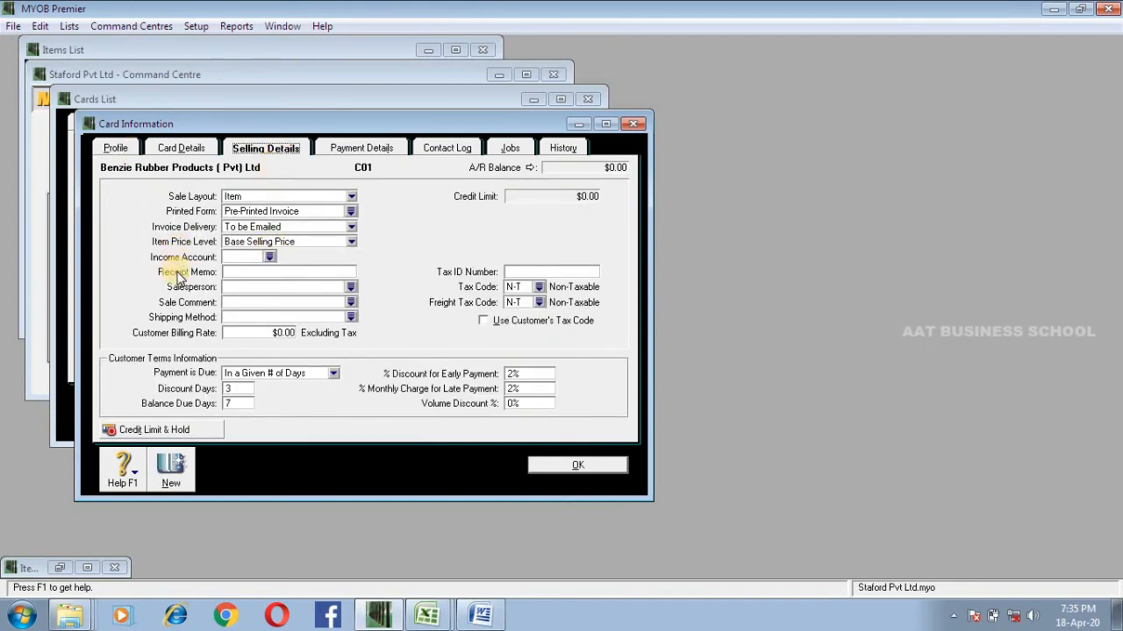
Step: Try Level B as the customer's item price level, and switch it back to Base Selling Price
{"action": "left_click", "coordinate": [224, 242]}
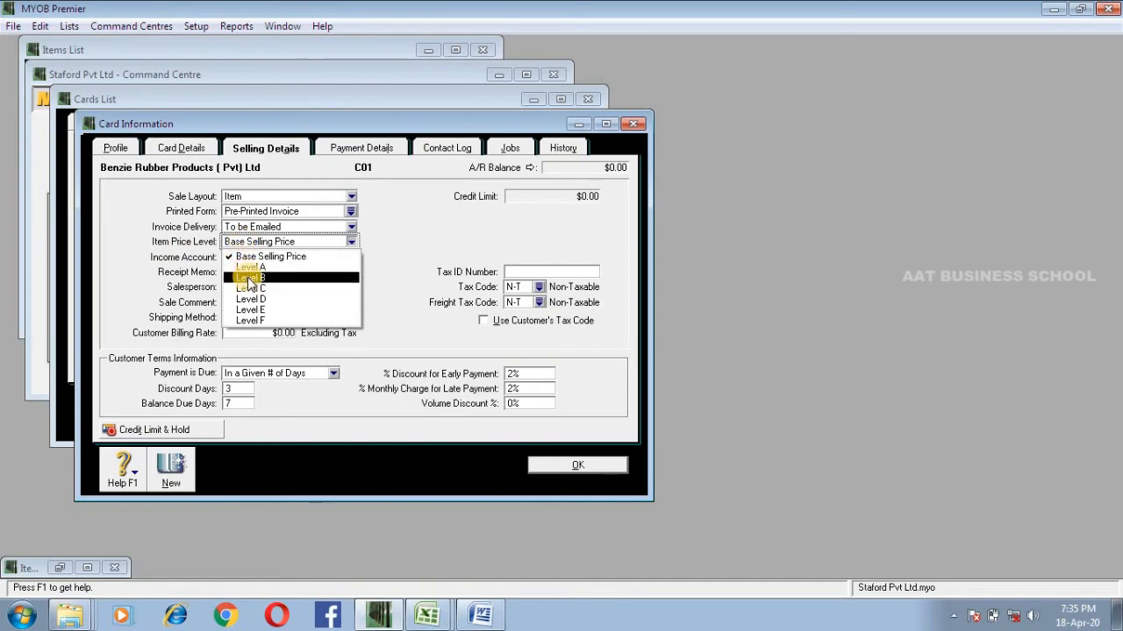
{"action": "left_click", "coordinate": [249, 278]}
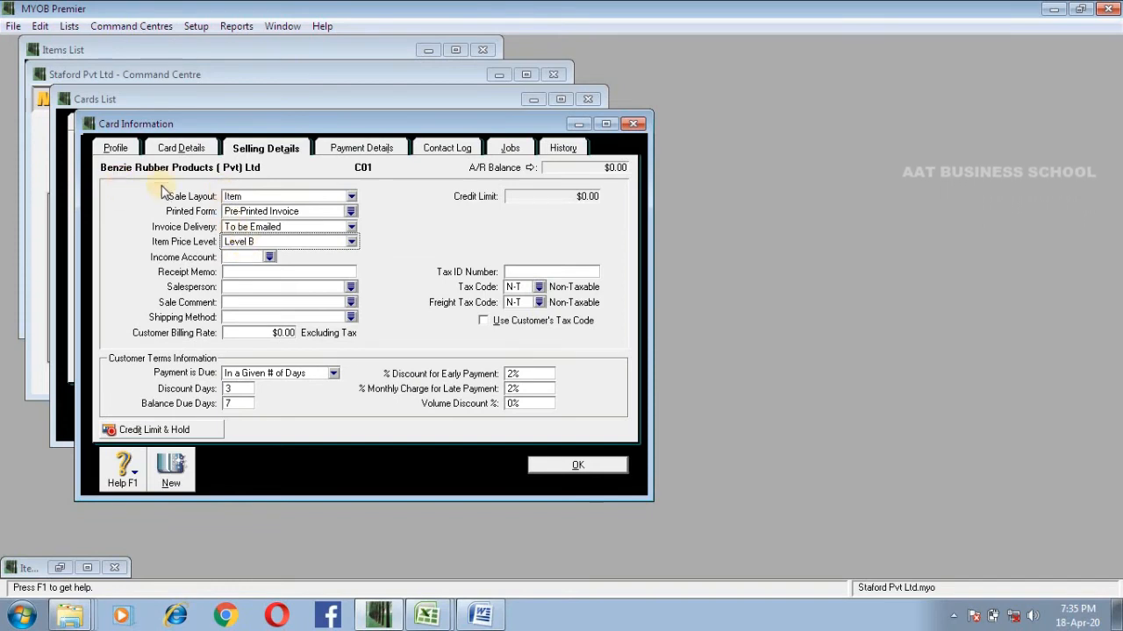
{"action": "left_click", "coordinate": [239, 242]}
{"action": "left_click", "coordinate": [247, 257]}
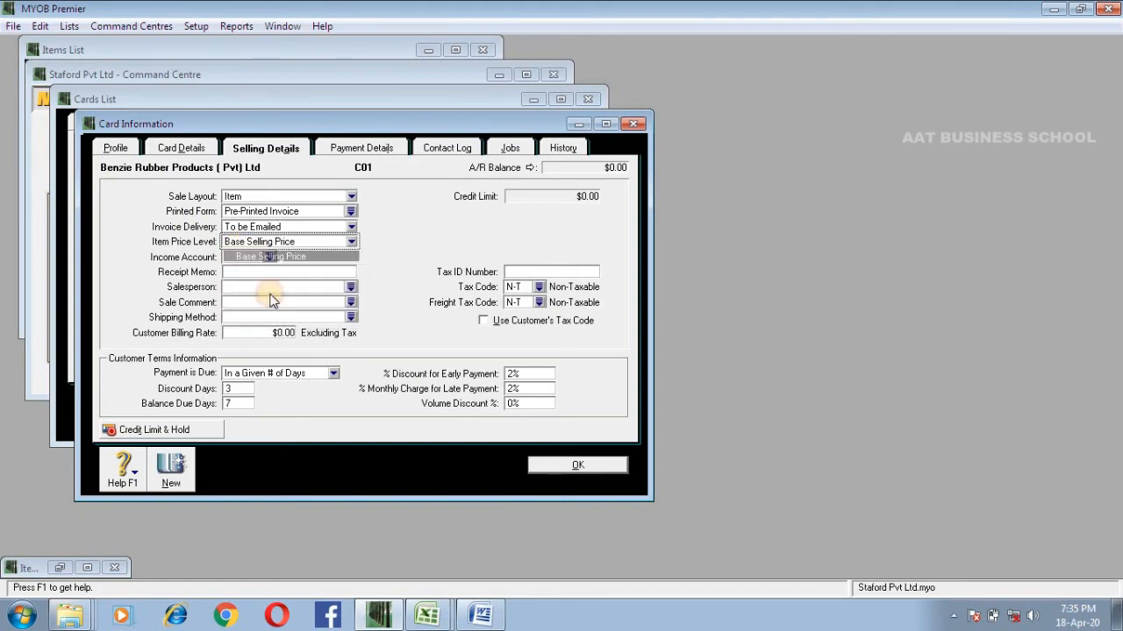
Step: Close the customer card and the Cards List, and restore the minimized item window of CAN
{"action": "left_click", "coordinate": [540, 465]}
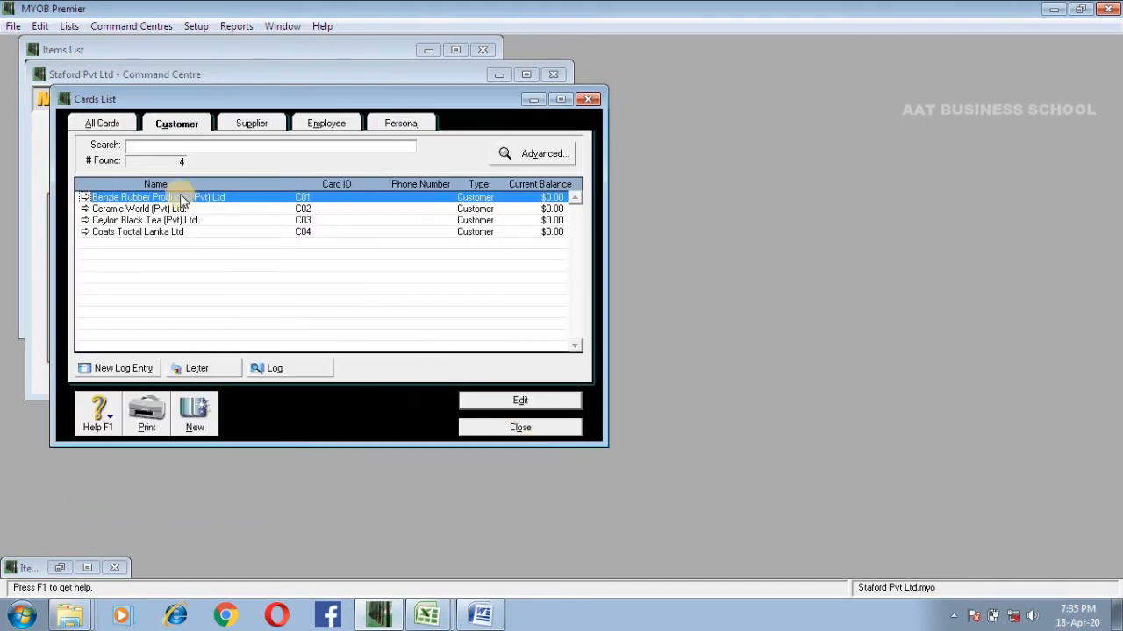
{"action": "left_click", "coordinate": [493, 428]}
{"action": "left_click", "coordinate": [450, 174]}
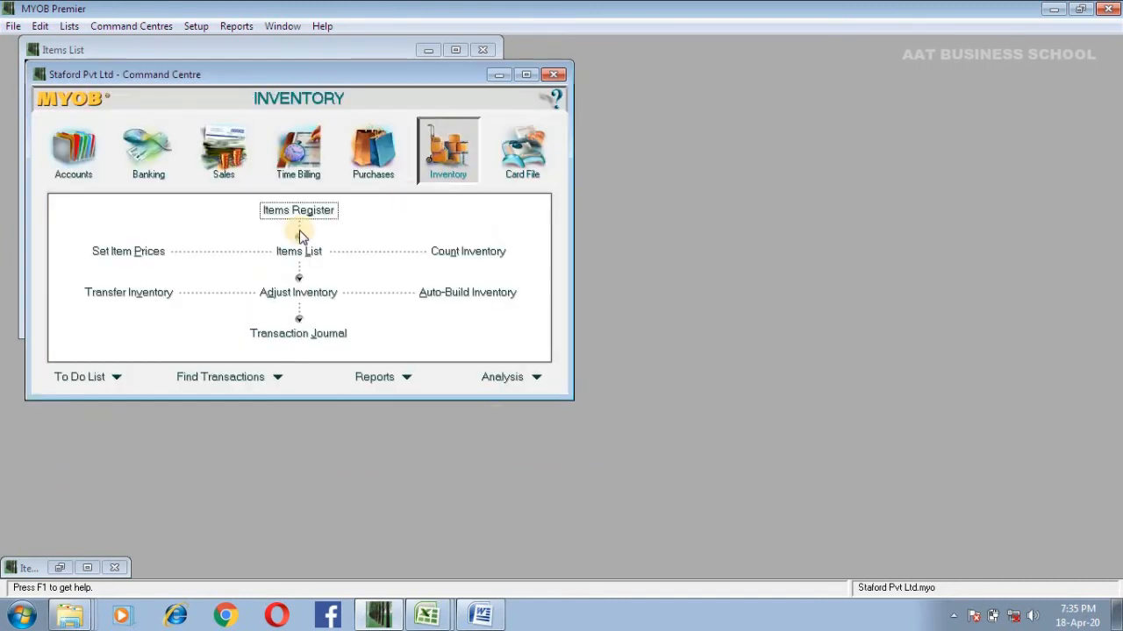
{"action": "left_click", "coordinate": [68, 567]}
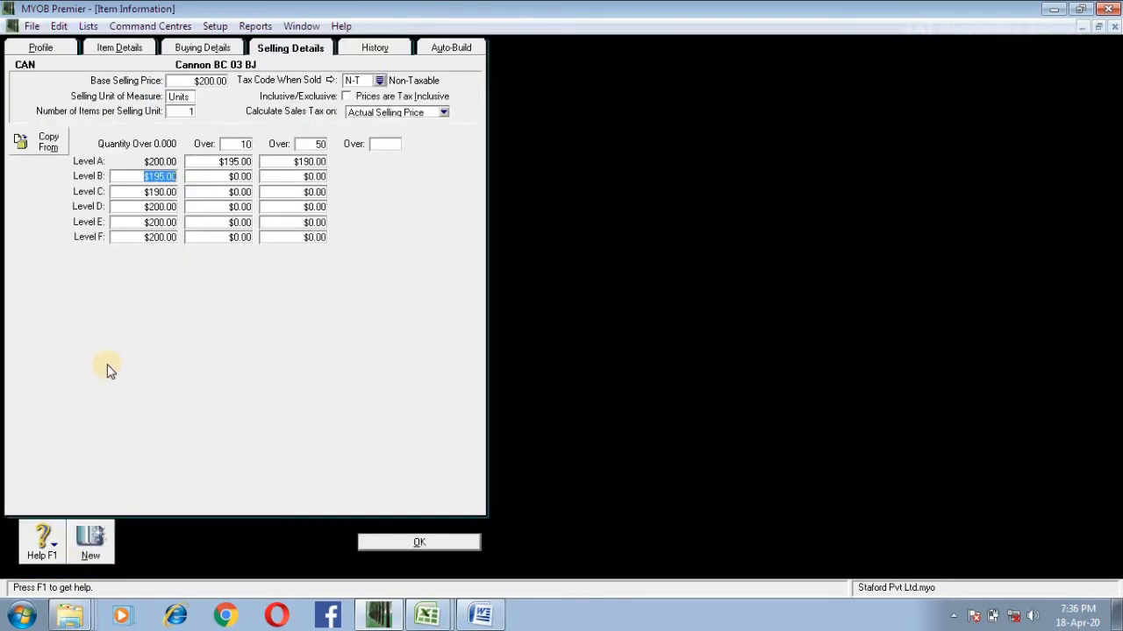
Step: Set the quantity-over-0 prices of Levels B, C, D, E and F to $0
{"action": "left_click", "coordinate": [148, 176]}
{"action": "left_click", "coordinate": [147, 191]}
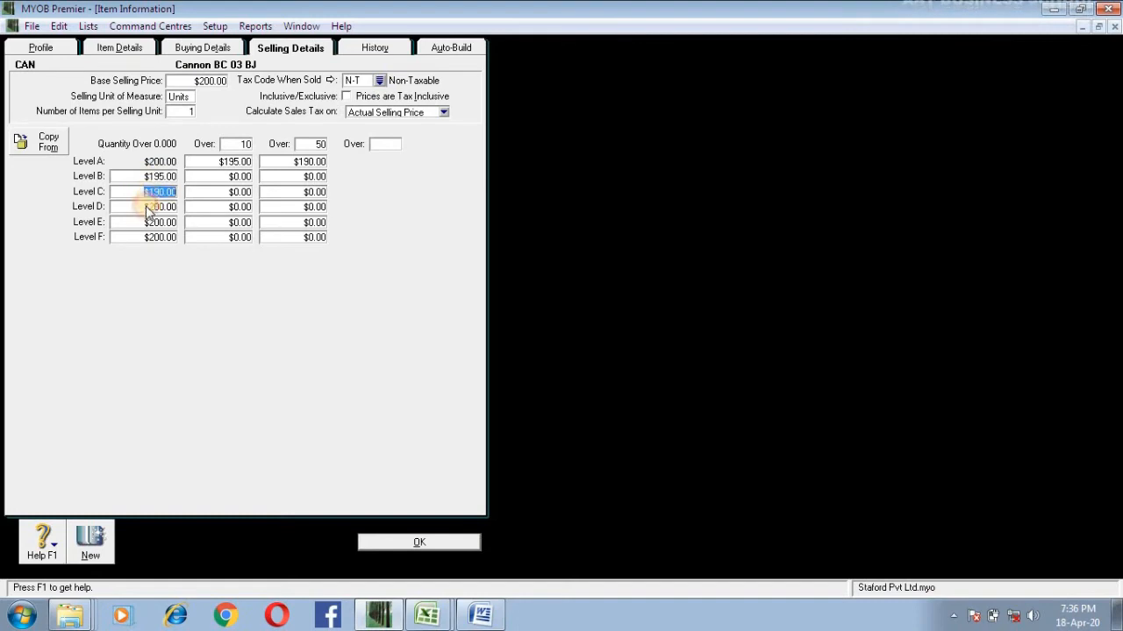
{"action": "left_click", "coordinate": [147, 206]}
{"action": "left_click", "coordinate": [149, 222]}
{"action": "left_click", "coordinate": [150, 237]}
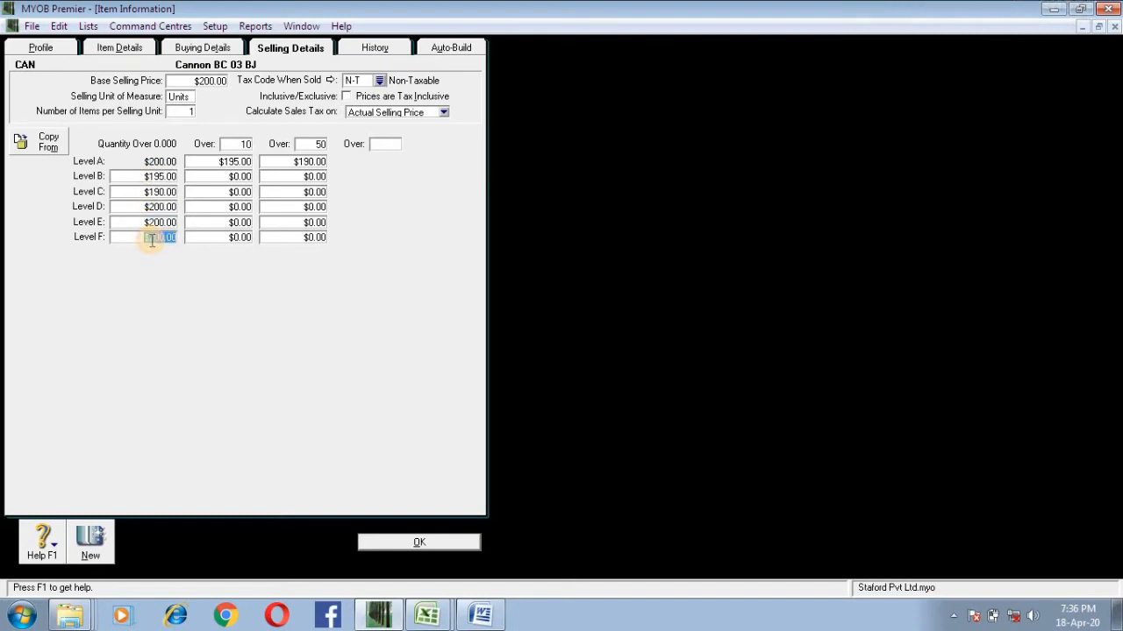
{"action": "type", "text": "0"}
{"action": "left_click", "coordinate": [156, 223]}
{"action": "type", "text": "0"}
{"action": "left_click", "coordinate": [161, 209]}
{"action": "type", "text": "0"}
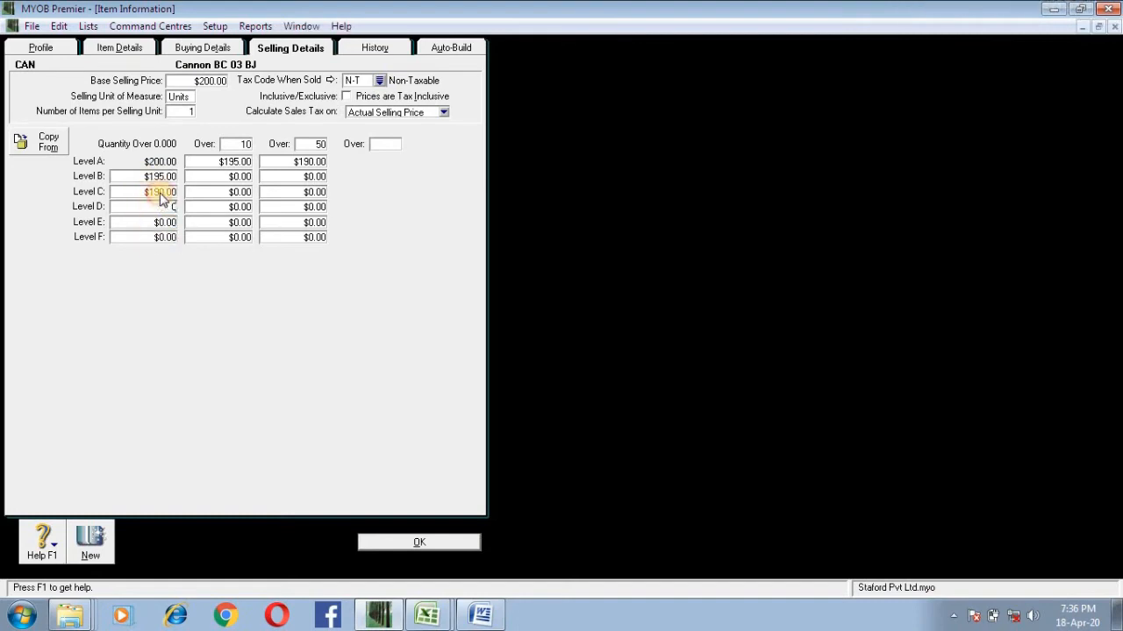
{"action": "left_click", "coordinate": [163, 193]}
{"action": "type", "text": "00"}
Step: Set the Level A prices of both quantity breaks to $0 and remove the breaks by setting their quantities to 0
{"action": "left_click", "coordinate": [219, 161]}
{"action": "type", "text": "0"}
{"action": "left_click", "coordinate": [289, 160]}
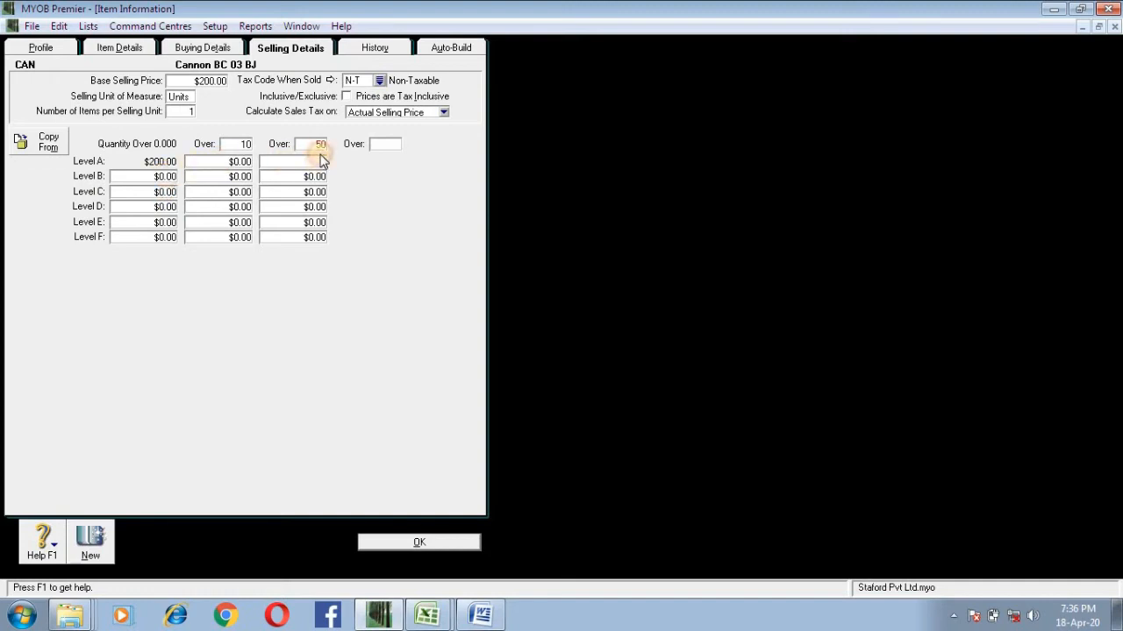
{"action": "type", "text": "0"}
{"action": "left_click", "coordinate": [248, 146]}
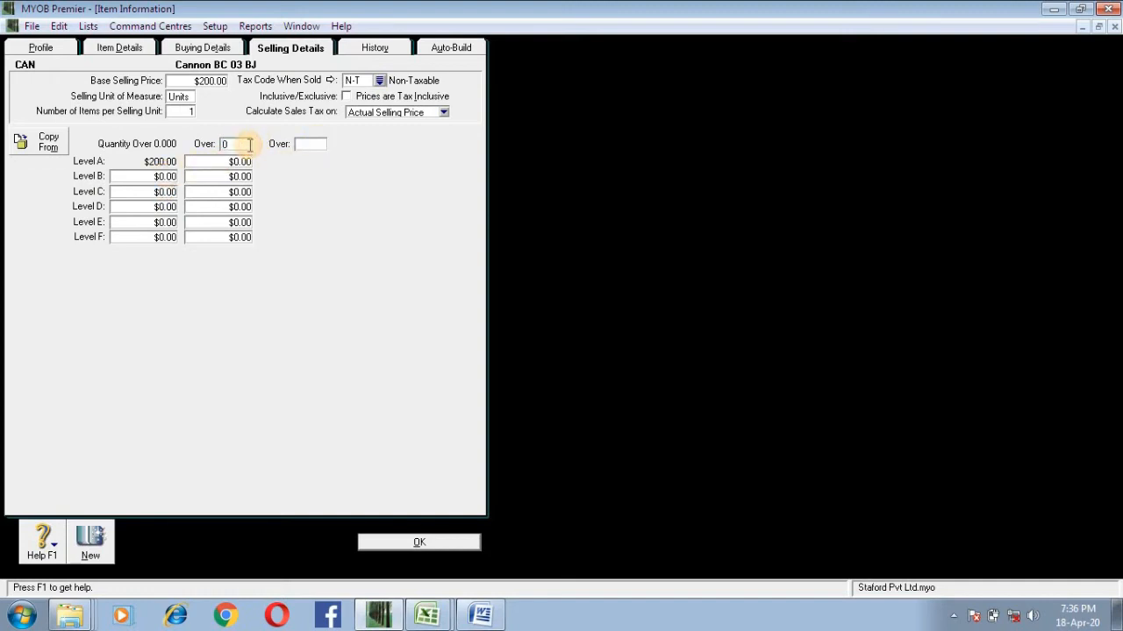
{"action": "type", "text": "0"}
{"action": "left_click", "coordinate": [225, 161]}
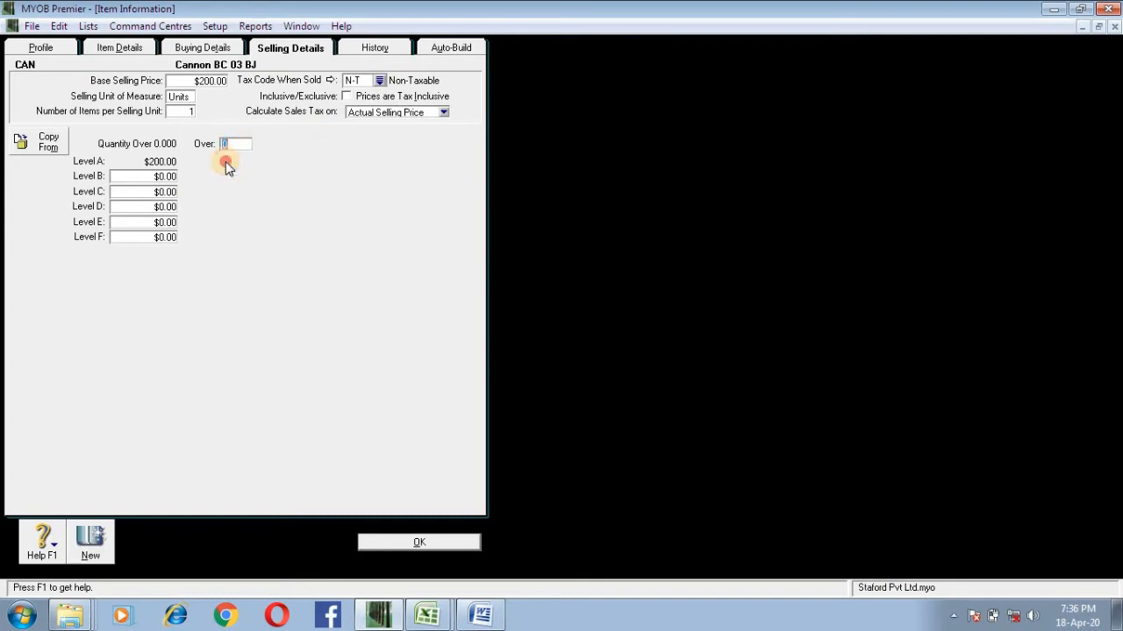
Step: Set the base selling price of the item CAN to $0
{"action": "left_click", "coordinate": [203, 81]}
{"action": "type", "text": "0"}
{"action": "left_click", "coordinate": [189, 98]}
Step: Examine the history and auto-build information of CAN, and review its profile, buying details and selling details
{"action": "left_click", "coordinate": [379, 51]}
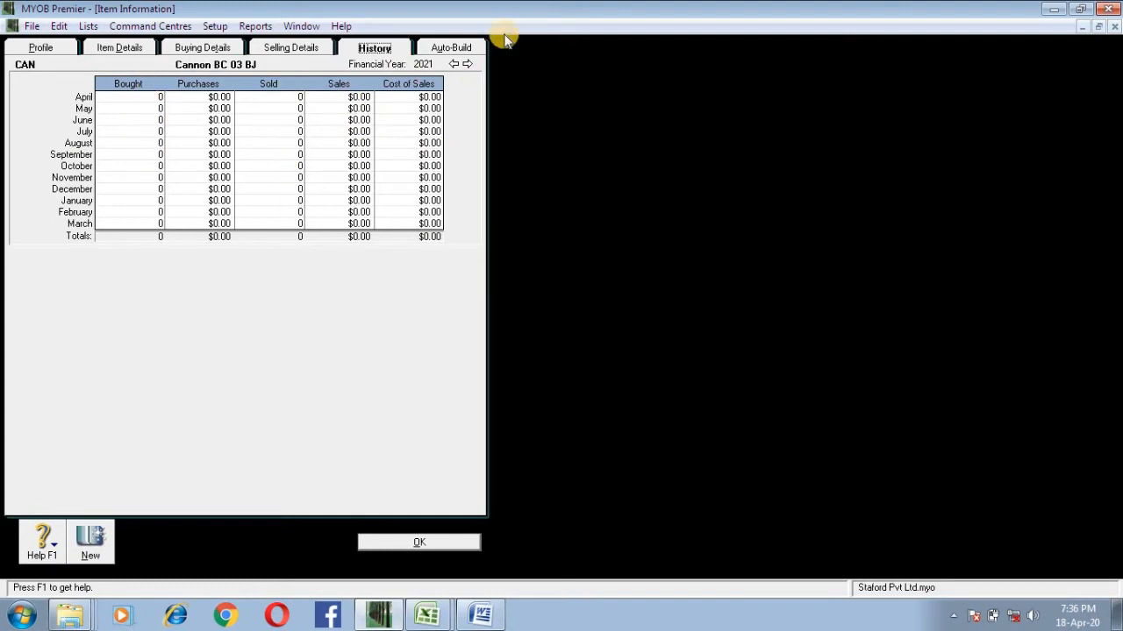
{"action": "left_click", "coordinate": [466, 46]}
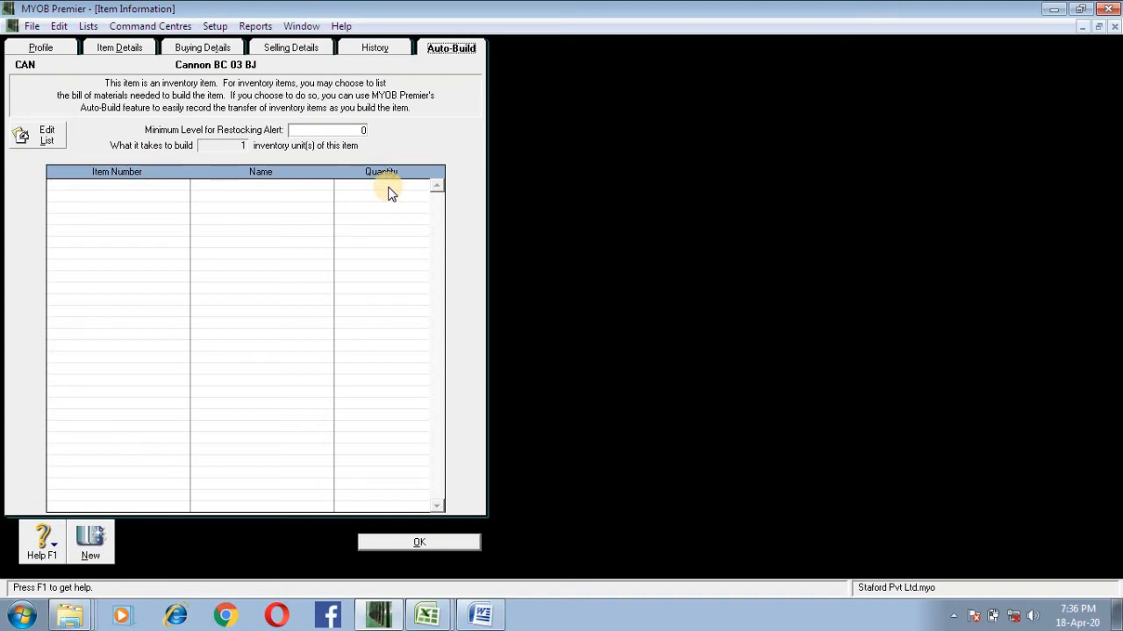
{"action": "left_click", "coordinate": [136, 47]}
{"action": "left_click", "coordinate": [212, 53]}
{"action": "left_click", "coordinate": [37, 50]}
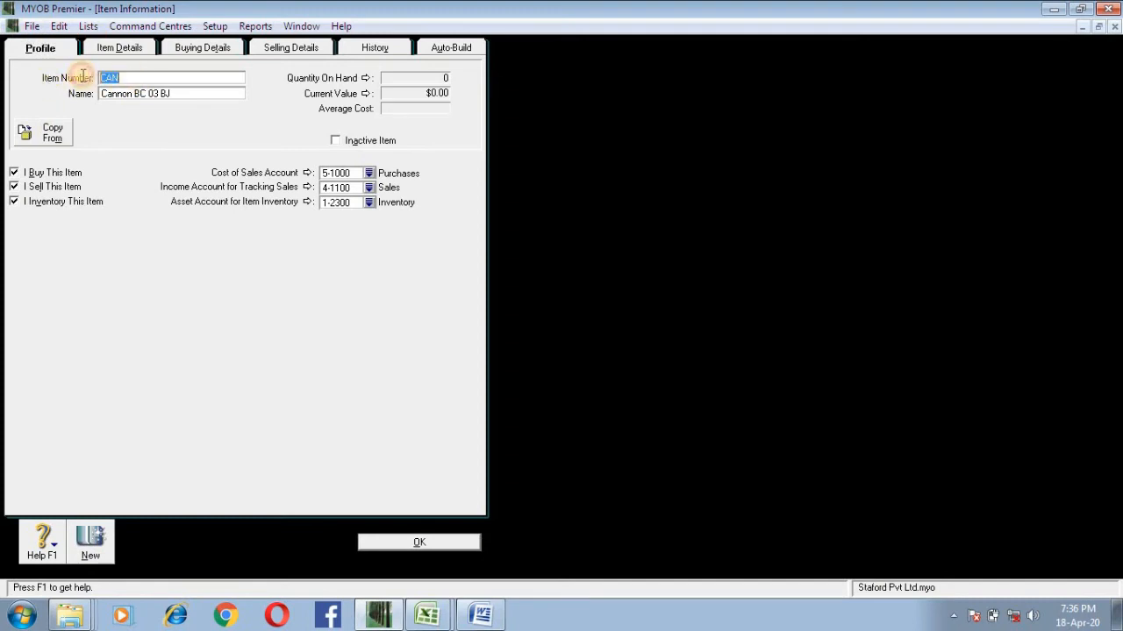
{"action": "left_click", "coordinate": [148, 93]}
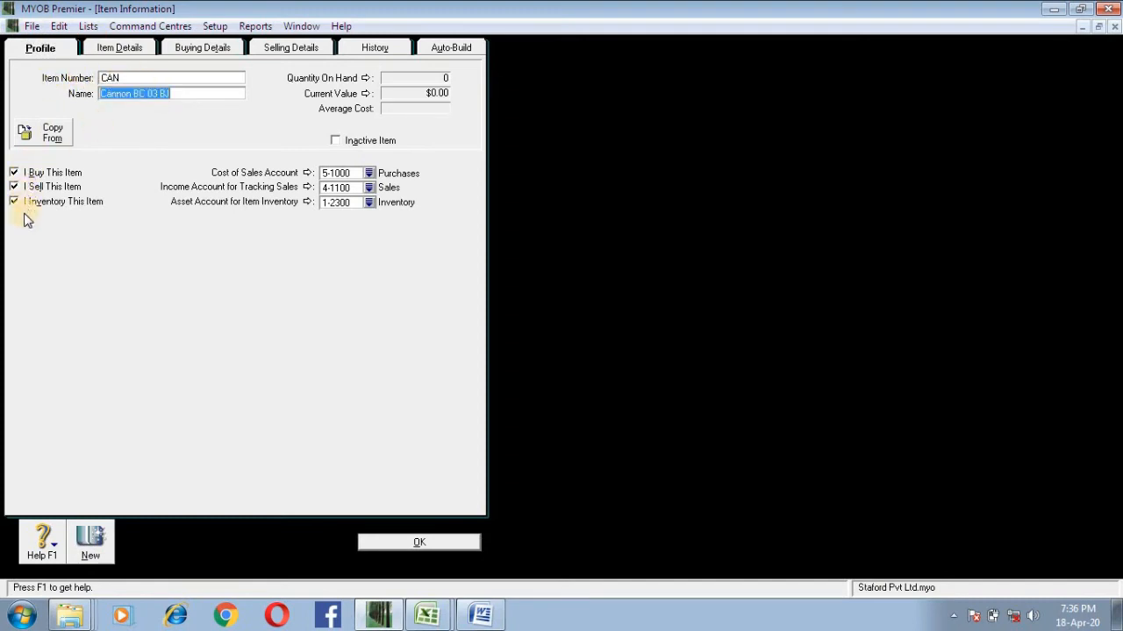
{"action": "left_click", "coordinate": [179, 47]}
{"action": "left_click", "coordinate": [199, 105]}
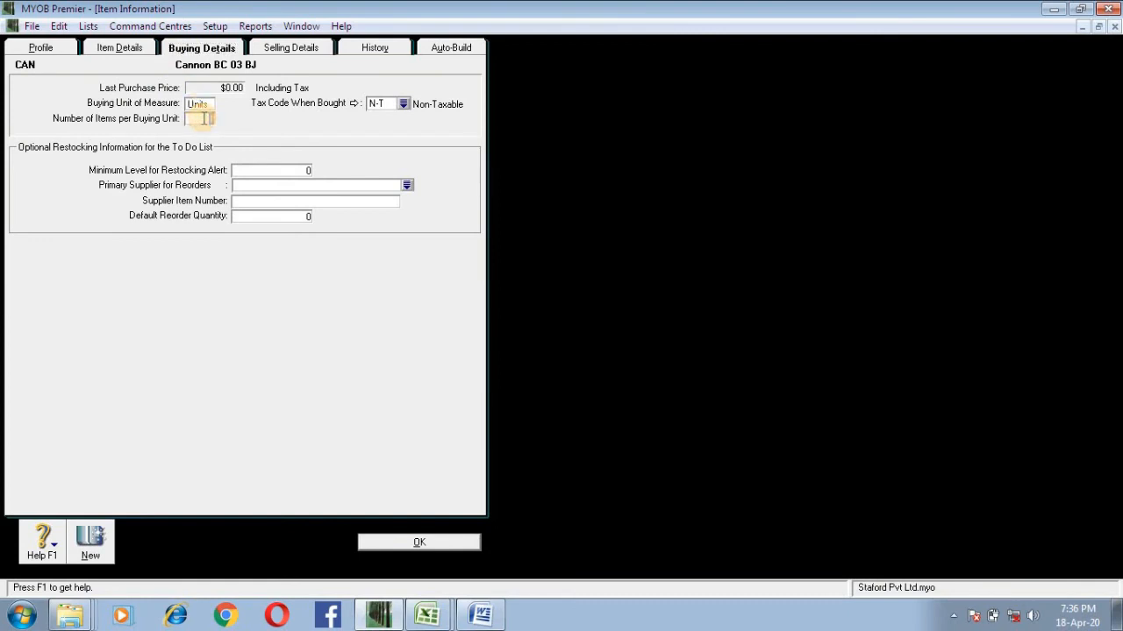
{"action": "left_click", "coordinate": [204, 119]}
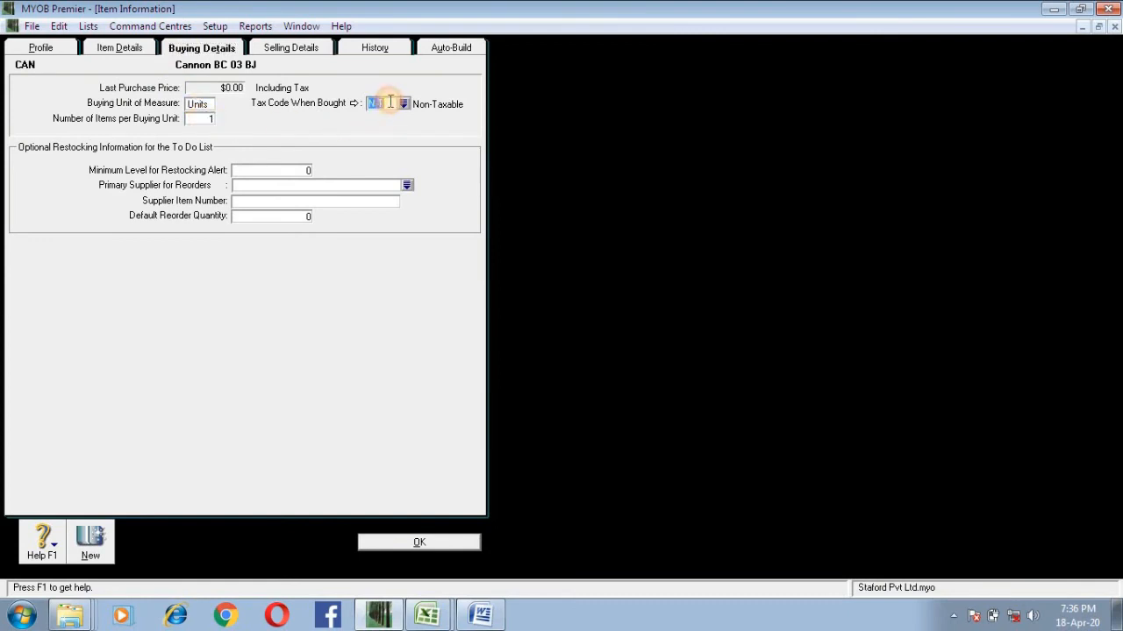
{"action": "left_click", "coordinate": [291, 49]}
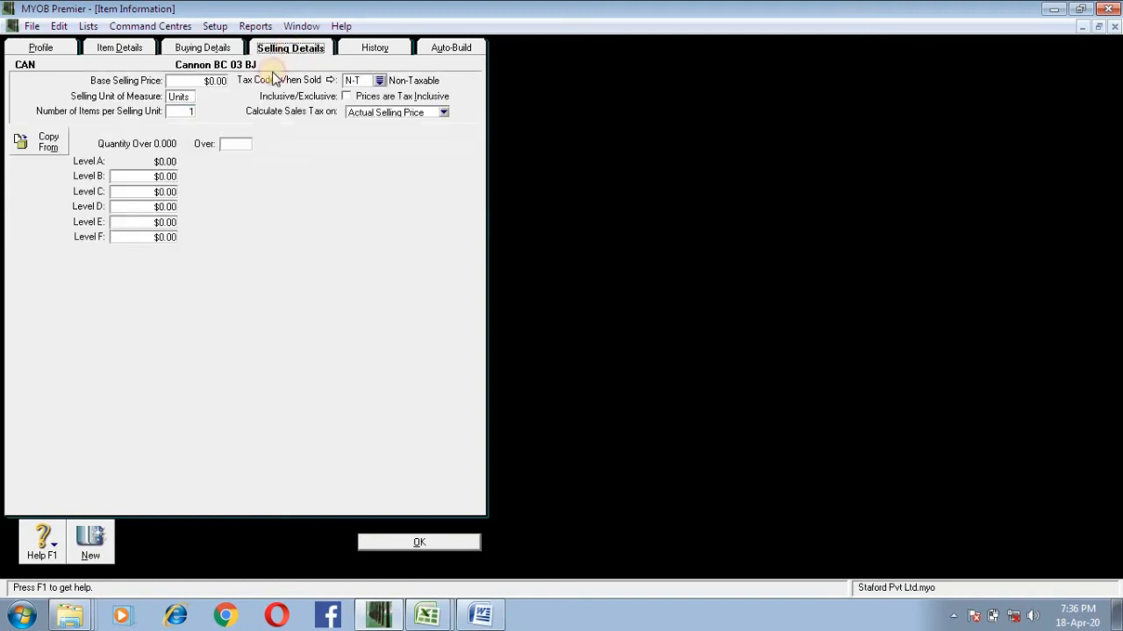
{"action": "left_click", "coordinate": [179, 96]}
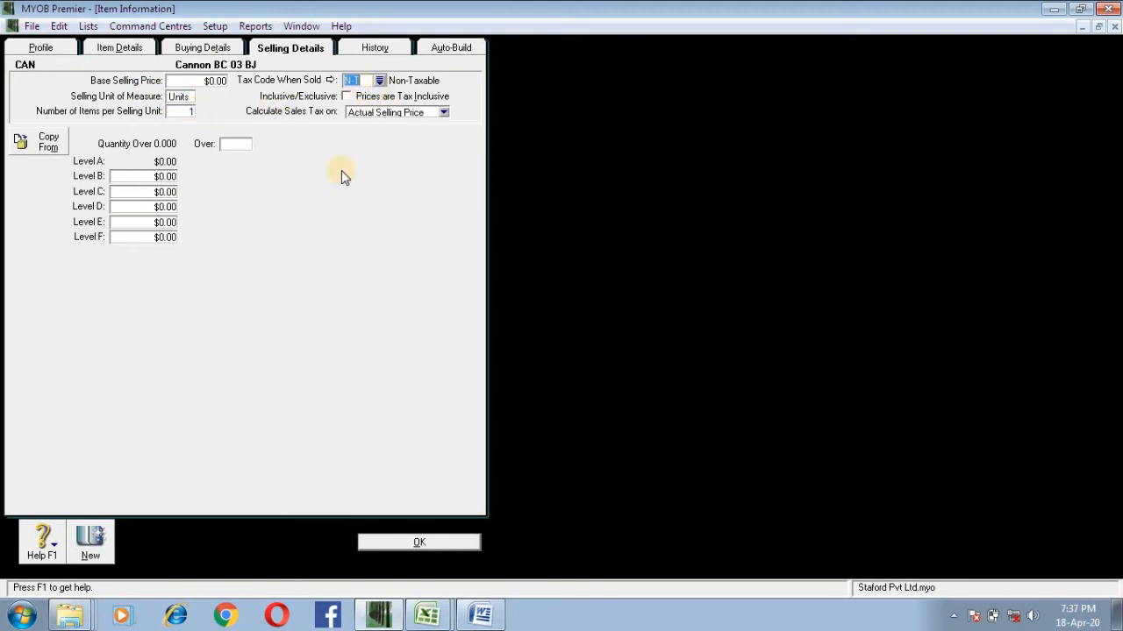
{"action": "left_click", "coordinate": [41, 48]}
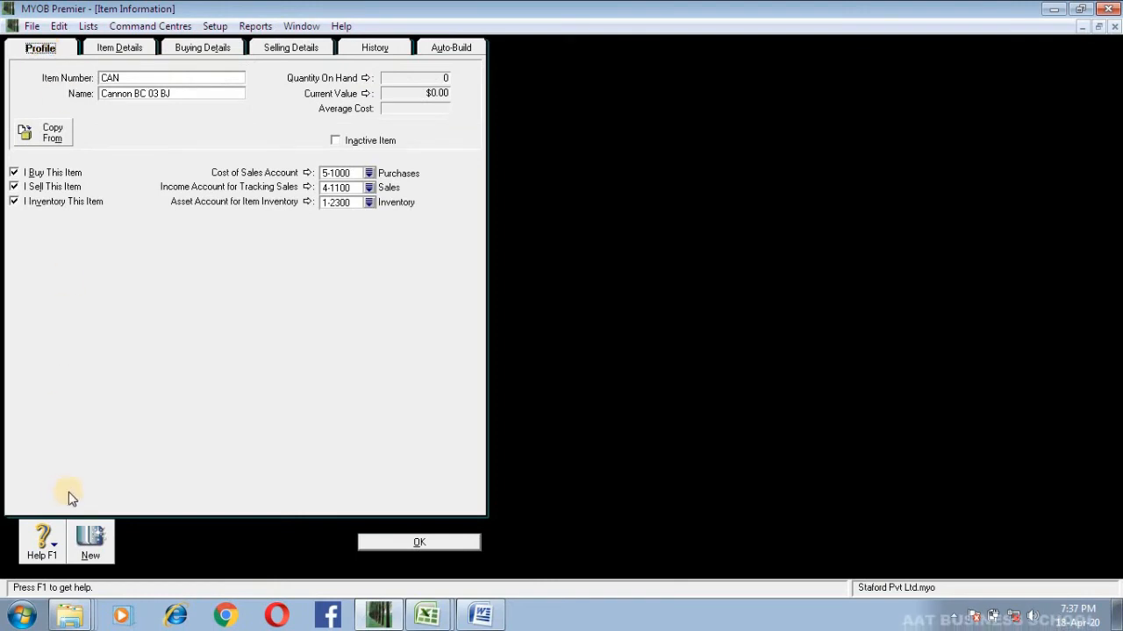
Step: Start a new inventory item with the item number GVC
{"action": "left_click", "coordinate": [89, 531]}
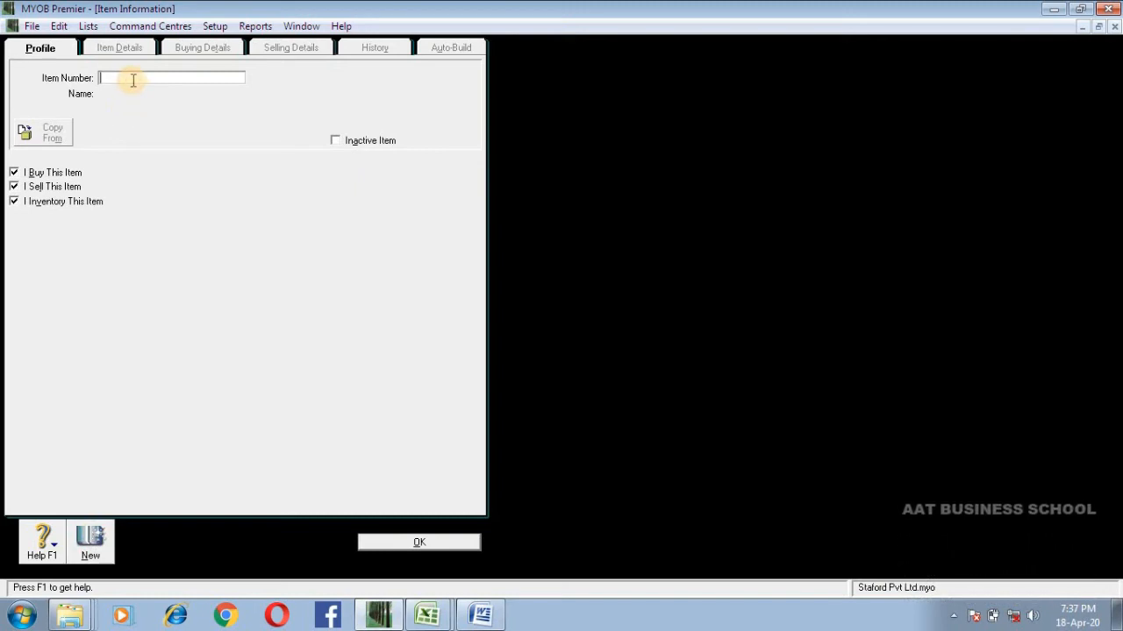
{"action": "type", "text": "VC"}
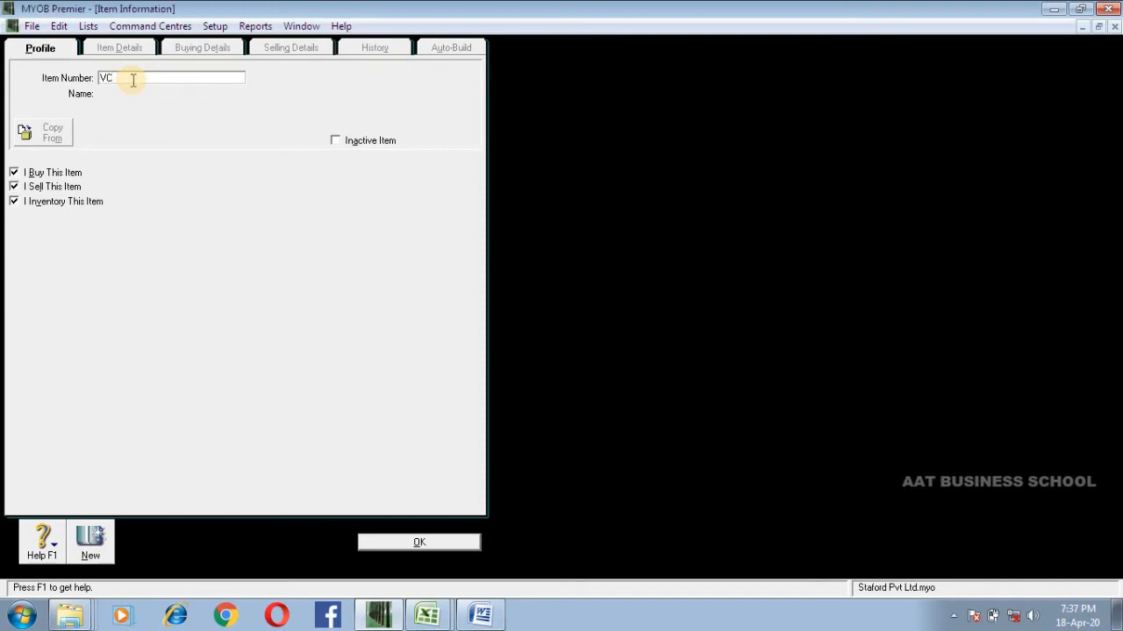
{"action": "key", "text": "BackSpace"}
{"action": "key", "text": "BackSpace"}
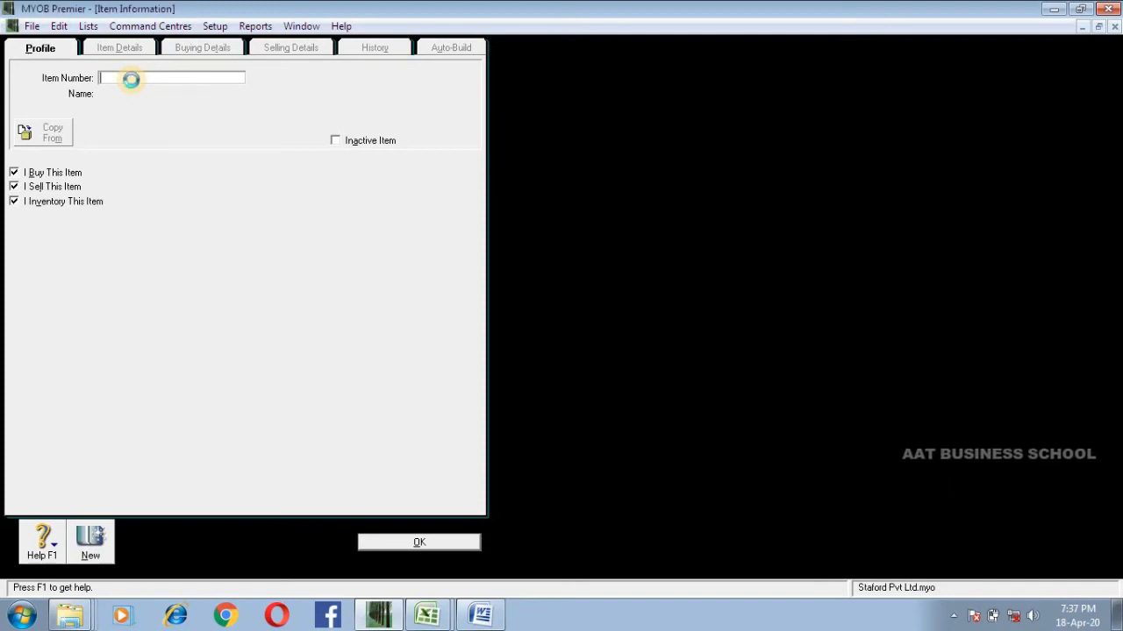
{"action": "type", "text": "GVC"}
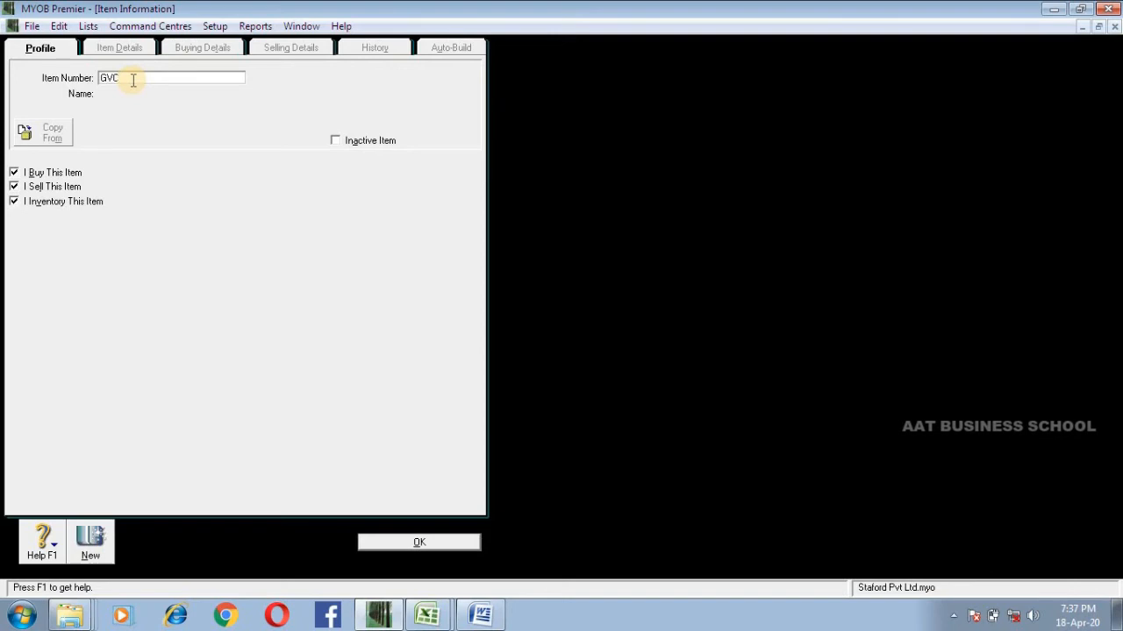
{"action": "key", "text": "Tab"}
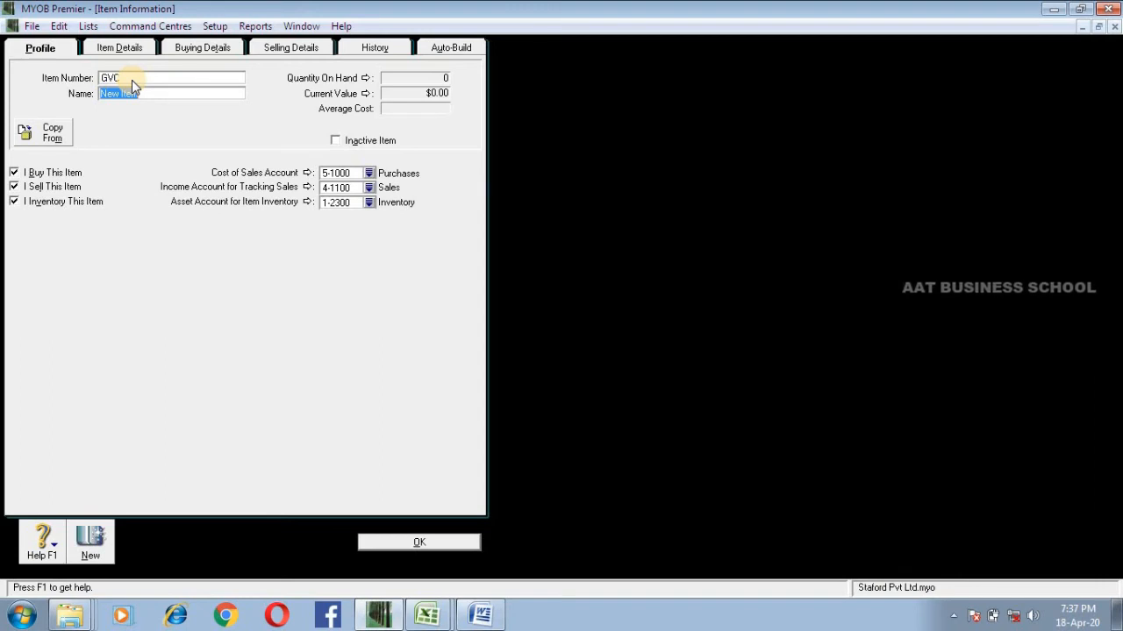
Step: Name the new item "GVC 33.6BPS Modem EXT"
{"action": "type", "text": "GVC 33"}
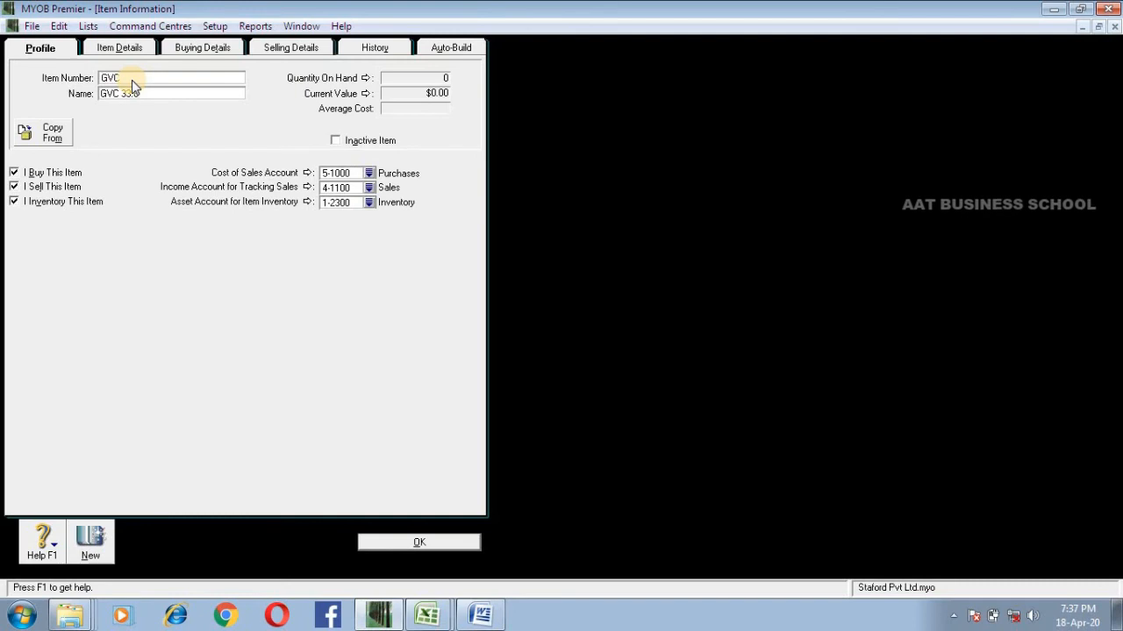
{"action": "type", "text": ".68PS MO"}
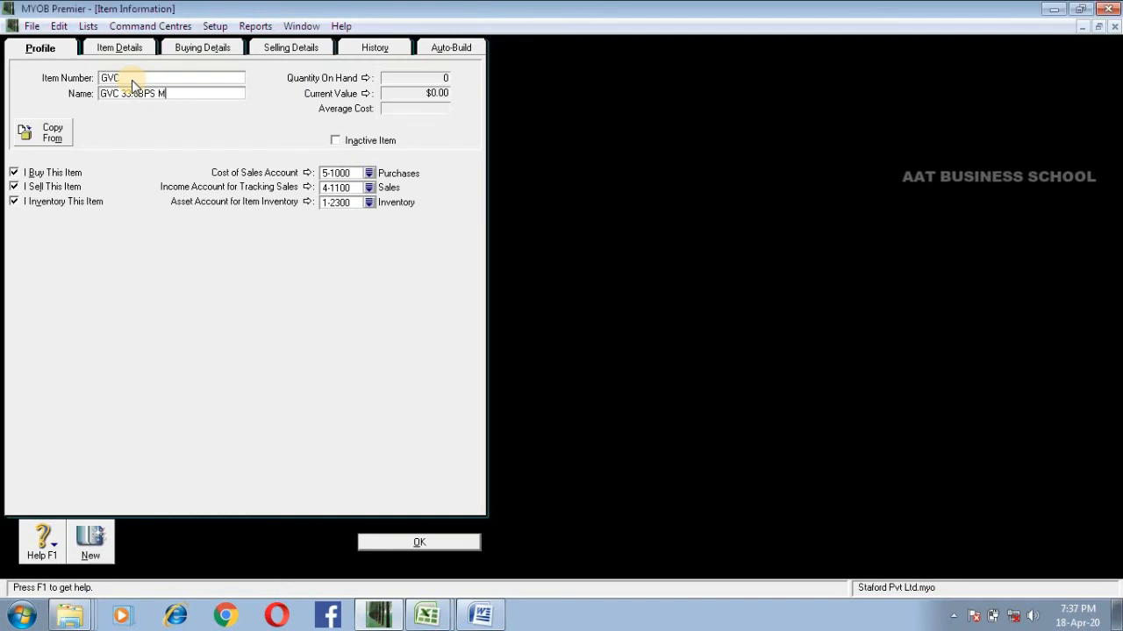
{"action": "type", "text": "dem"}
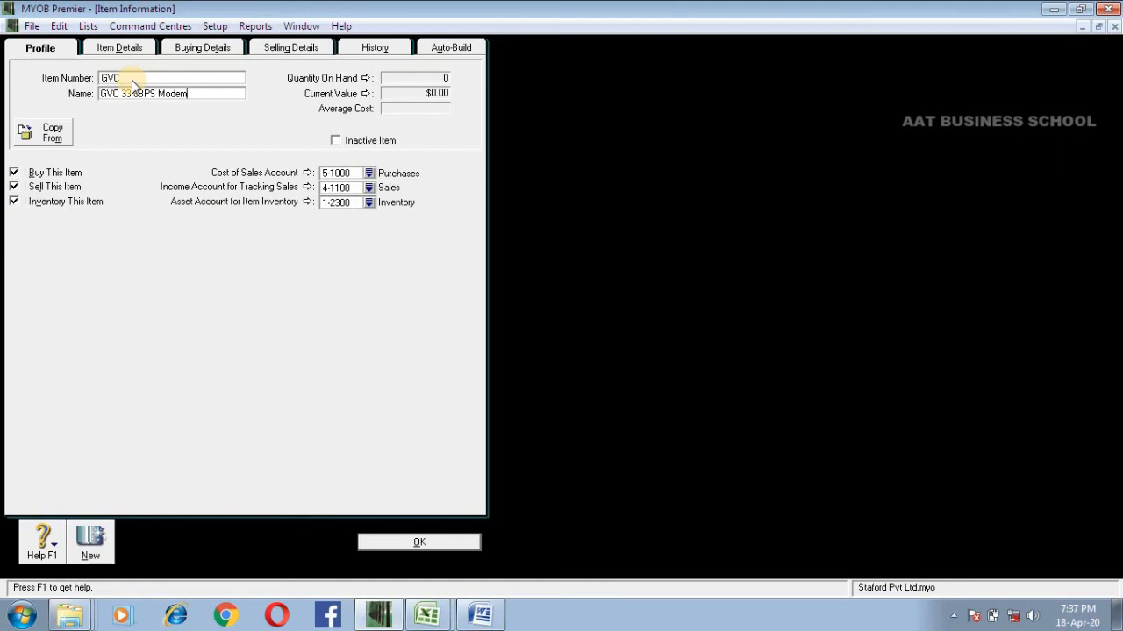
{"action": "type", "text": " EXT"}
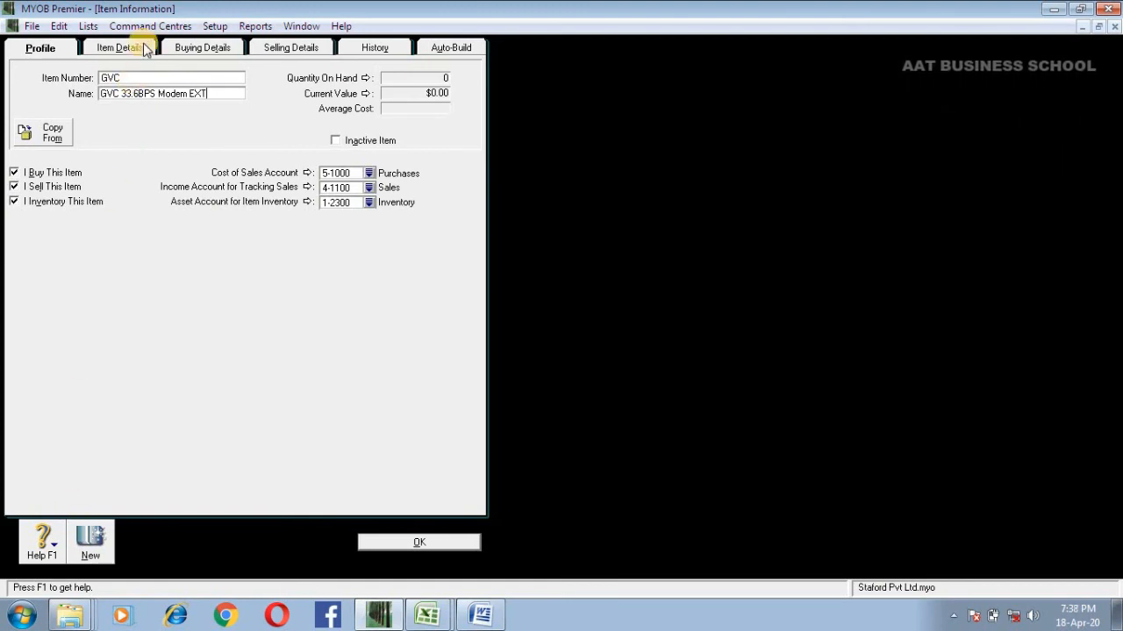
Step: Review the buying details, selling details and profile of the item GVC
{"action": "left_click", "coordinate": [194, 49]}
{"action": "left_click", "coordinate": [289, 48]}
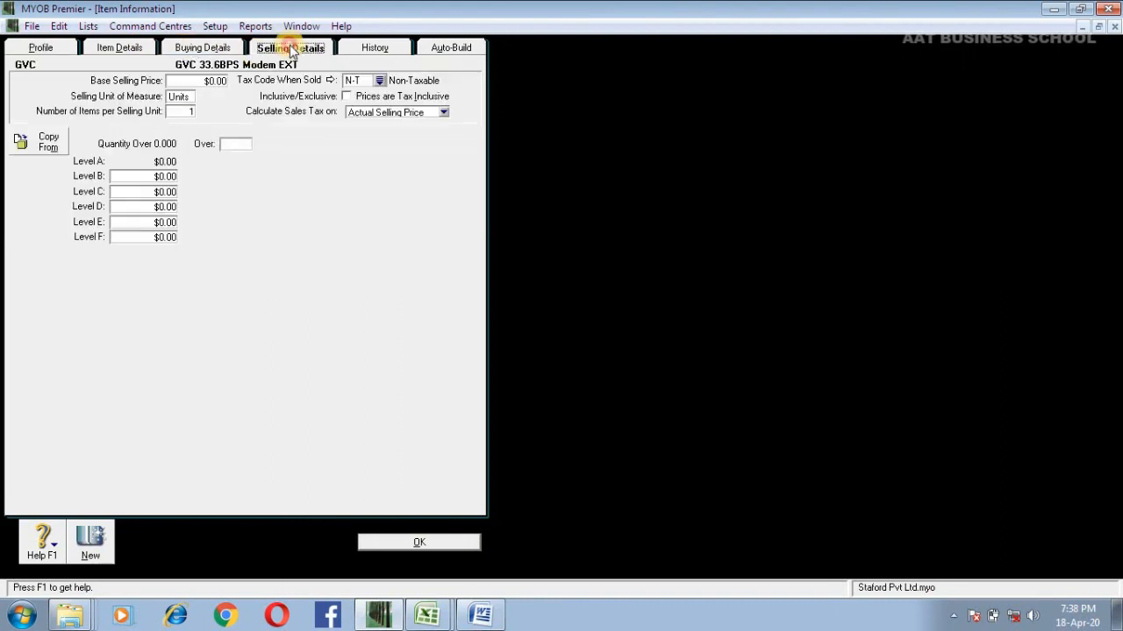
{"action": "left_click", "coordinate": [195, 49]}
{"action": "left_click", "coordinate": [274, 47]}
{"action": "left_click", "coordinate": [223, 46]}
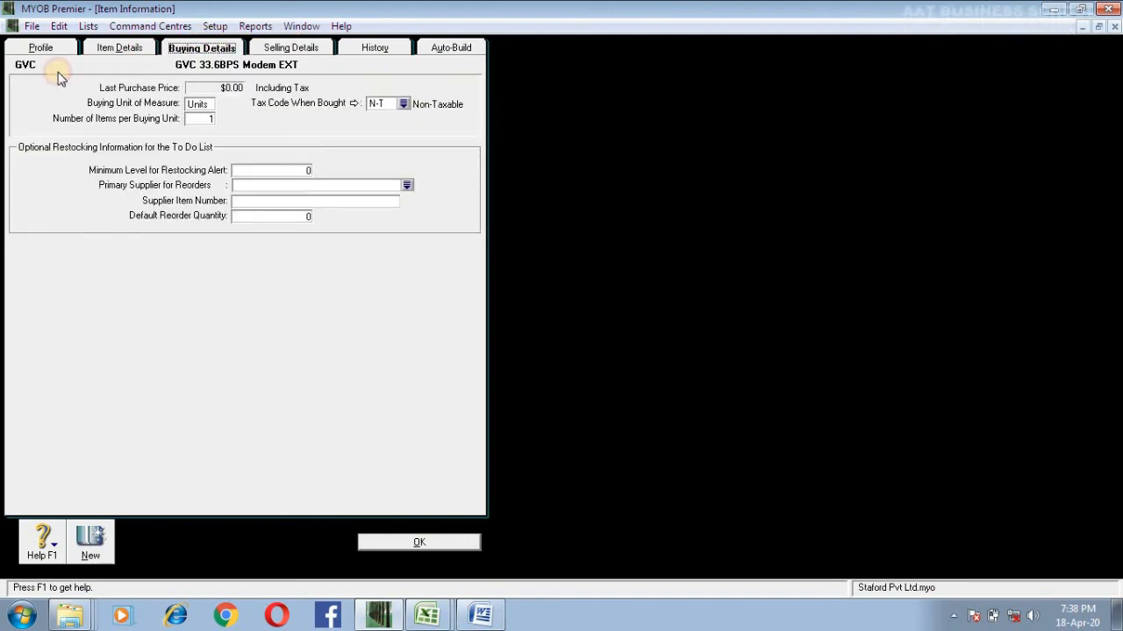
{"action": "left_click", "coordinate": [45, 49]}
{"action": "left_click", "coordinate": [123, 79]}
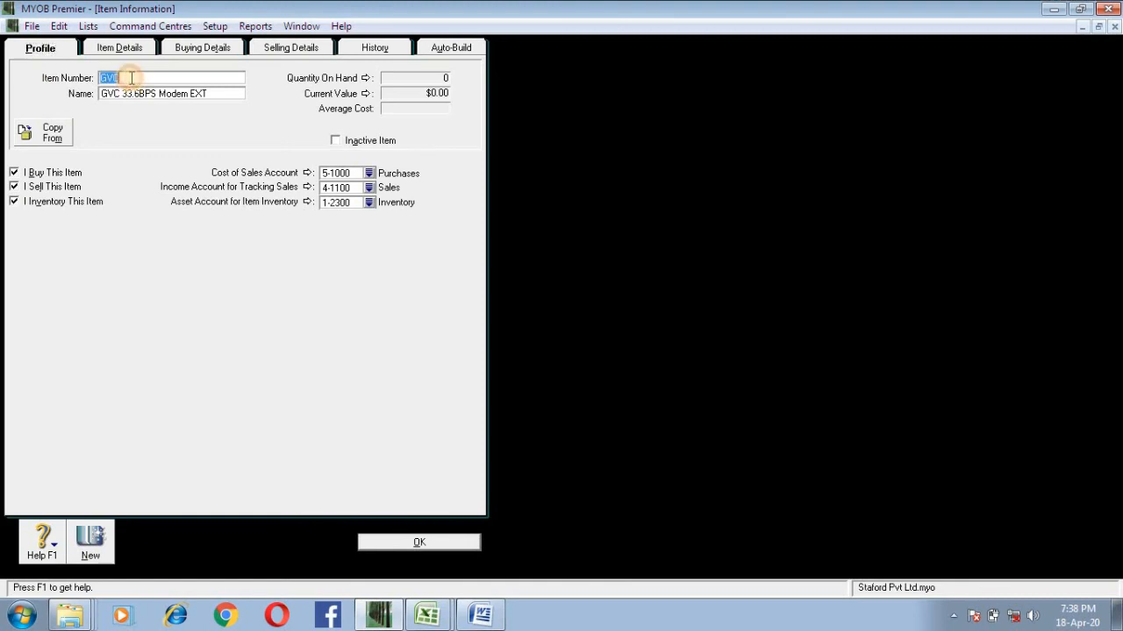
{"action": "left_click", "coordinate": [129, 93]}
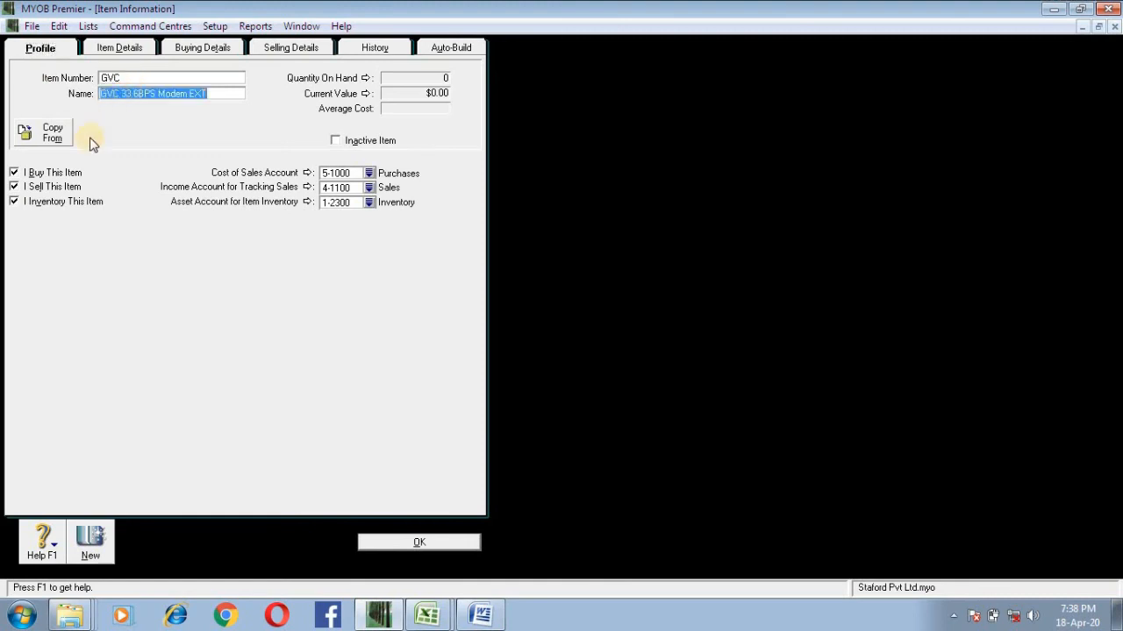
Step: Create inventory items TVS, named "TVS 14'' Diigital Monitor", and Vie, named "View Sonic 14 Digital Monitor"
{"action": "left_click", "coordinate": [98, 549]}
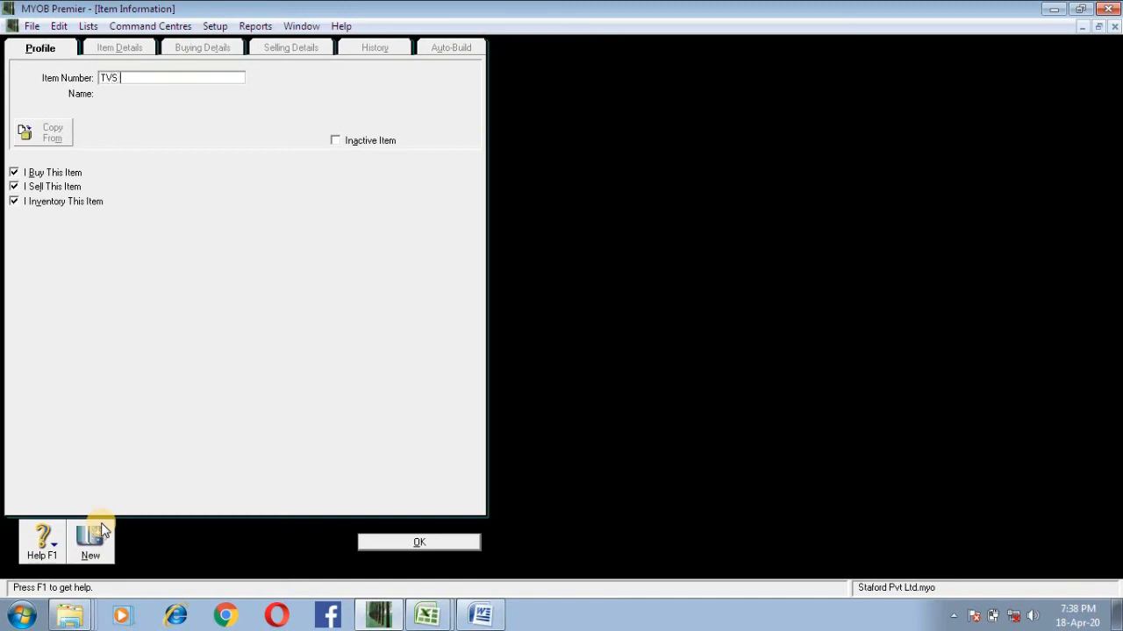
{"action": "key", "text": "Tab"}
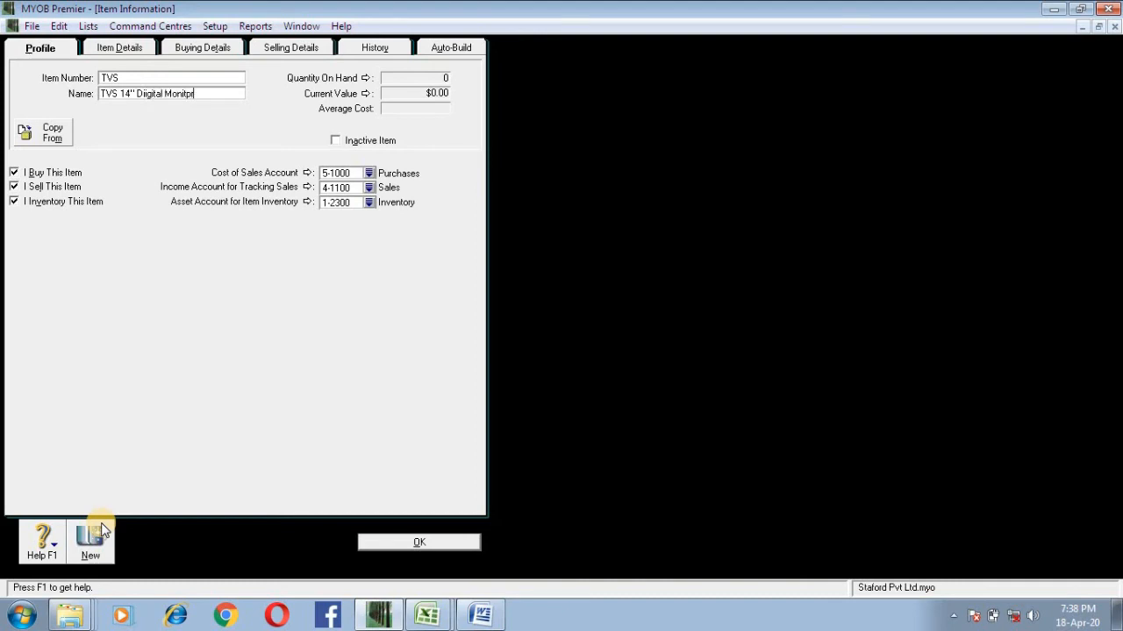
{"action": "left_click", "coordinate": [101, 530]}
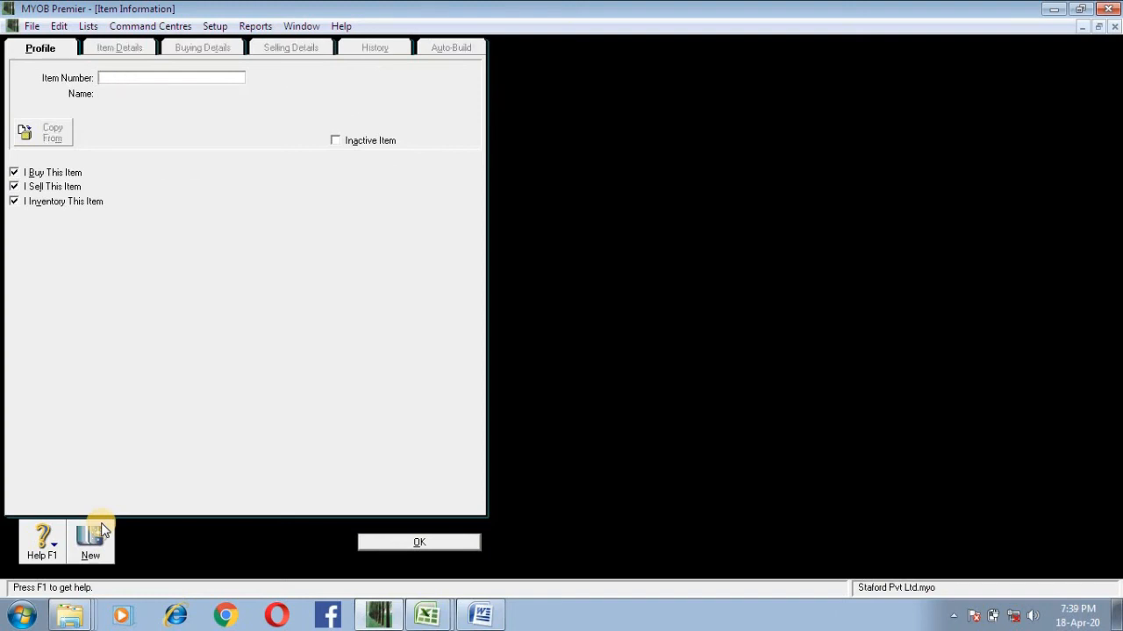
{"action": "type", "text": "Vie"}
{"action": "key", "text": "Tab"}
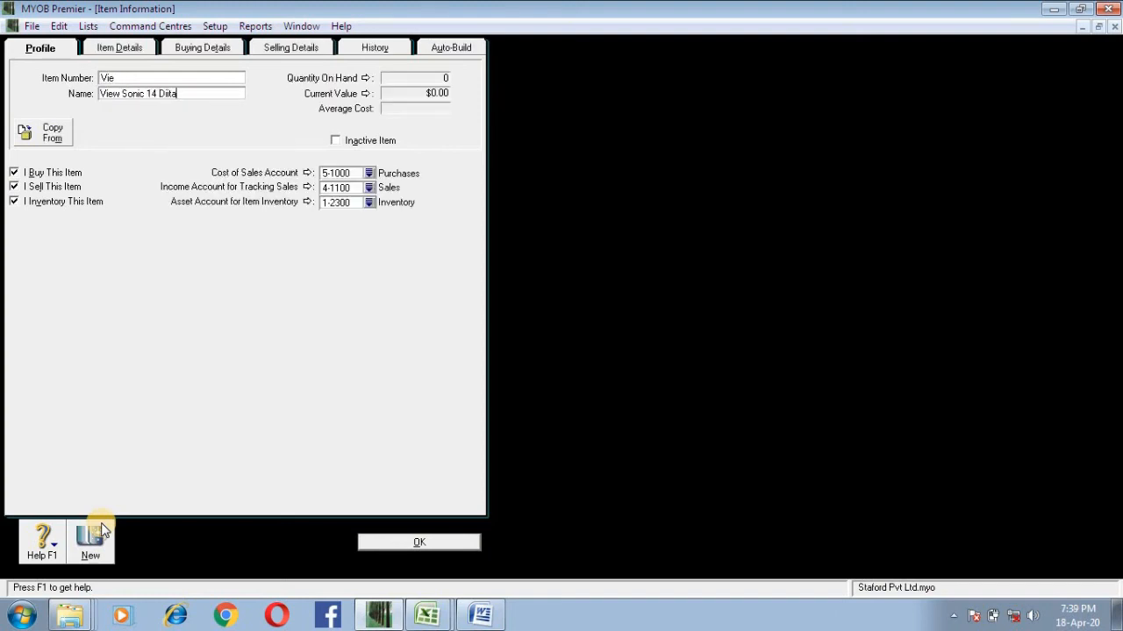
Step: Create inventory items LEX, named "Lexmark 1000 Color", and HP Desk, named "HP Desk"
{"action": "left_click", "coordinate": [103, 530]}
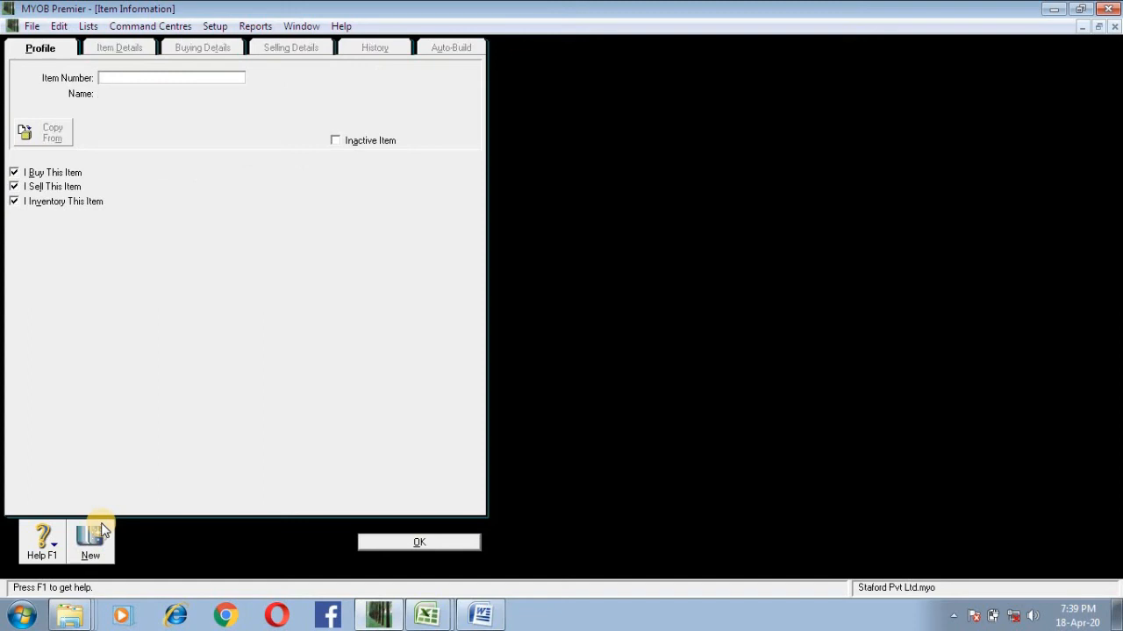
{"action": "type", "text": "LEX"}
{"action": "key", "text": "Tab"}
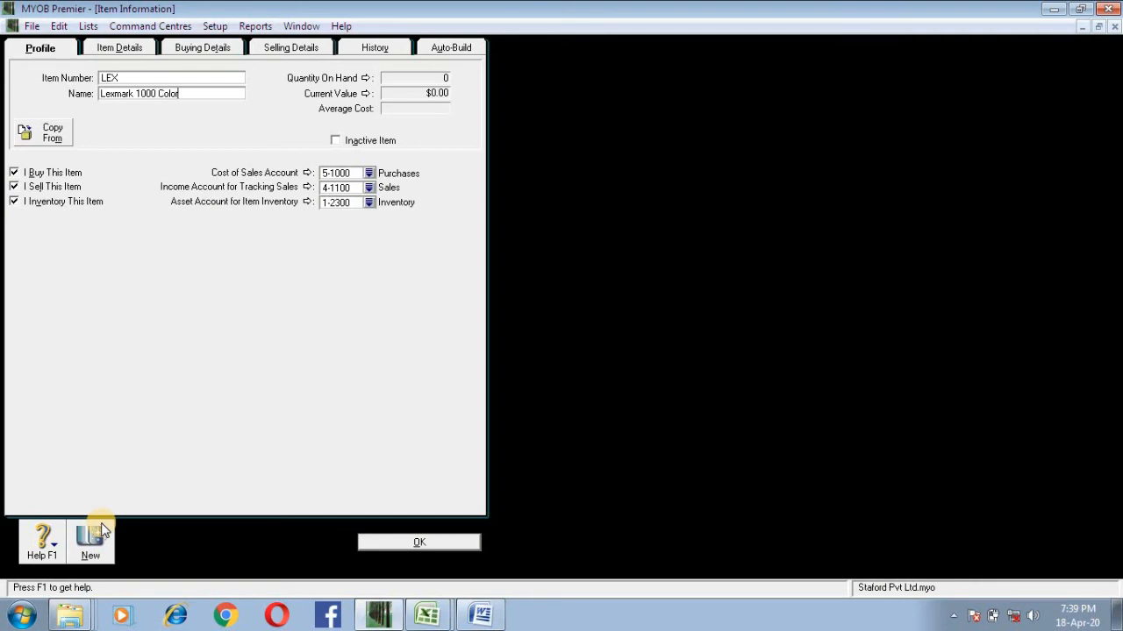
{"action": "left_click", "coordinate": [103, 529]}
{"action": "type", "text": "HP Desk"}
{"action": "key", "text": "Tab"}
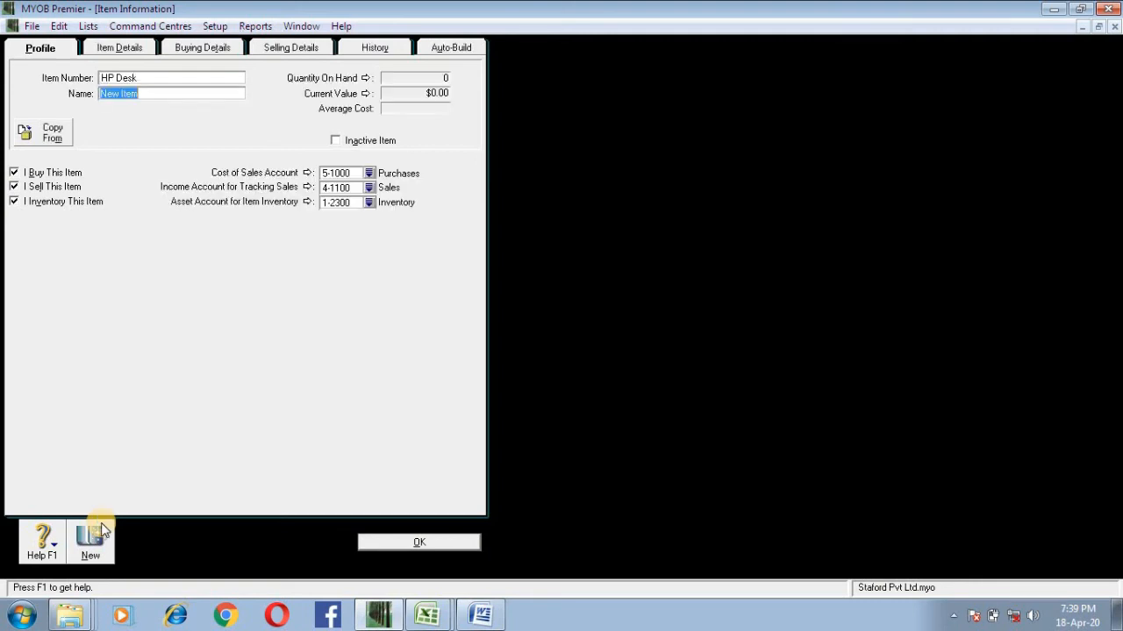
Step: Create inventory items RAD, named "Radio Card", and NEC, named "NEC Scanner"
{"action": "left_click", "coordinate": [101, 526]}
{"action": "type", "text": "R"}
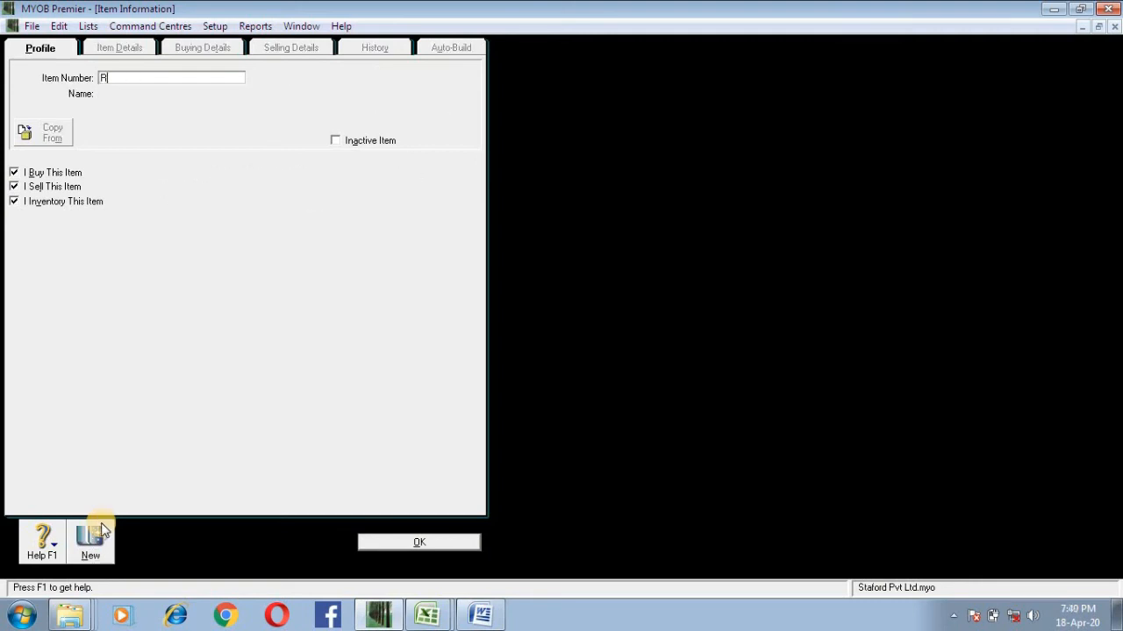
{"action": "type", "text": "AD"}
{"action": "key", "text": "Tab"}
{"action": "type", "text": "RAd"}
{"action": "left_click", "coordinate": [101, 528]}
{"action": "type", "text": "NEC"}
{"action": "key", "text": "Tab"}
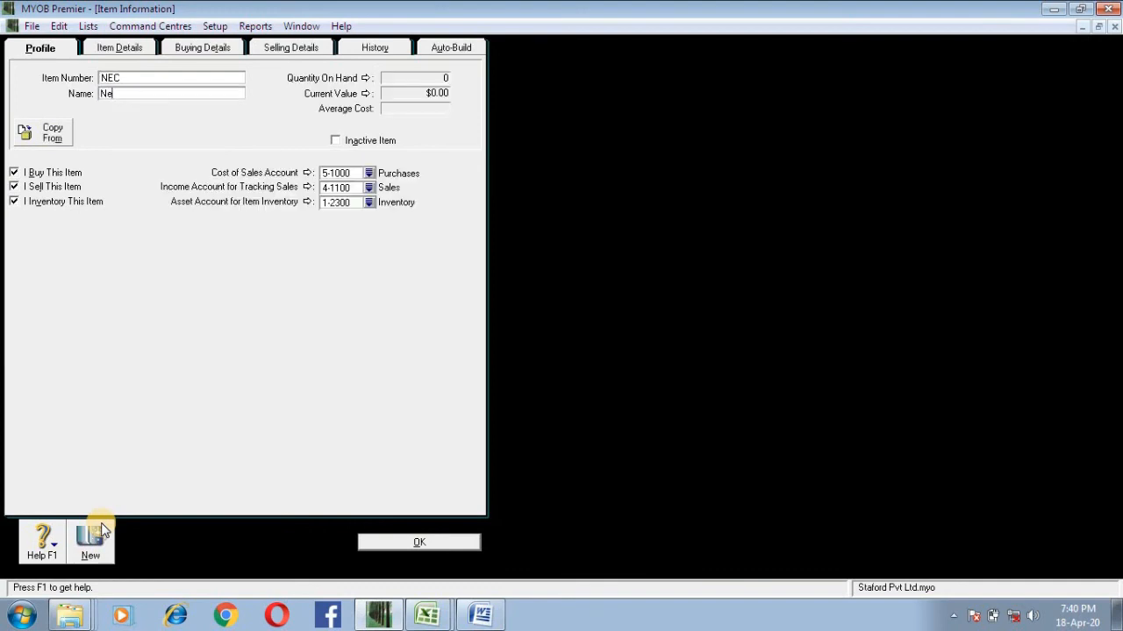
Step: Create inventory items SVGA, named "2MB SVGA Card", and UPS, named "Long Time 400 VA UPS"
{"action": "left_click", "coordinate": [101, 528]}
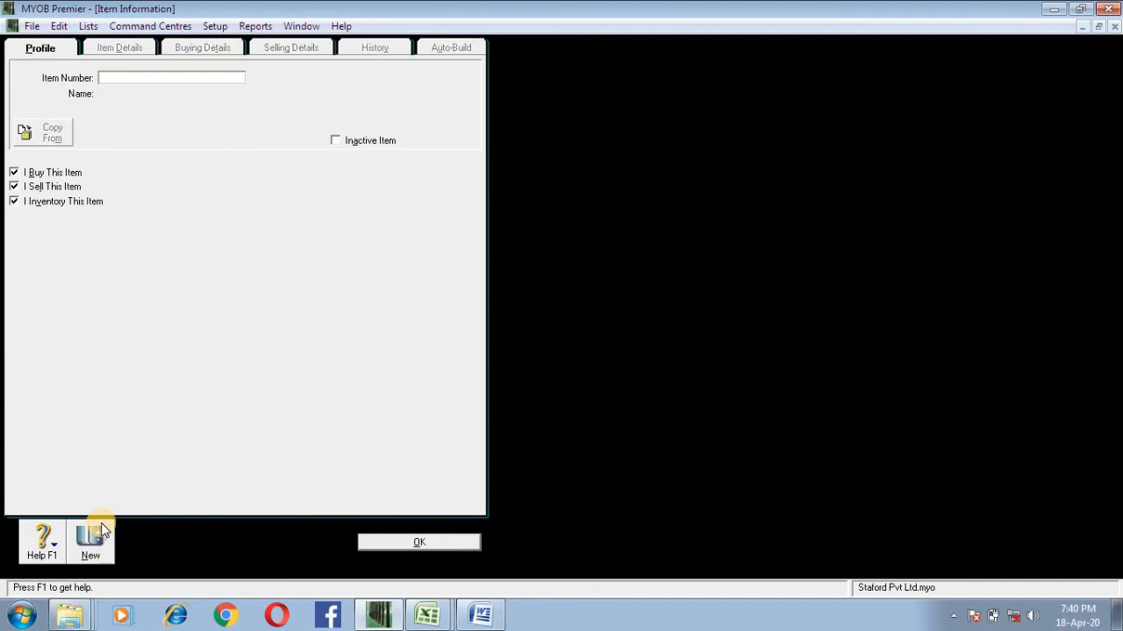
{"action": "type", "text": "SVGA"}
{"action": "key", "text": "Tab"}
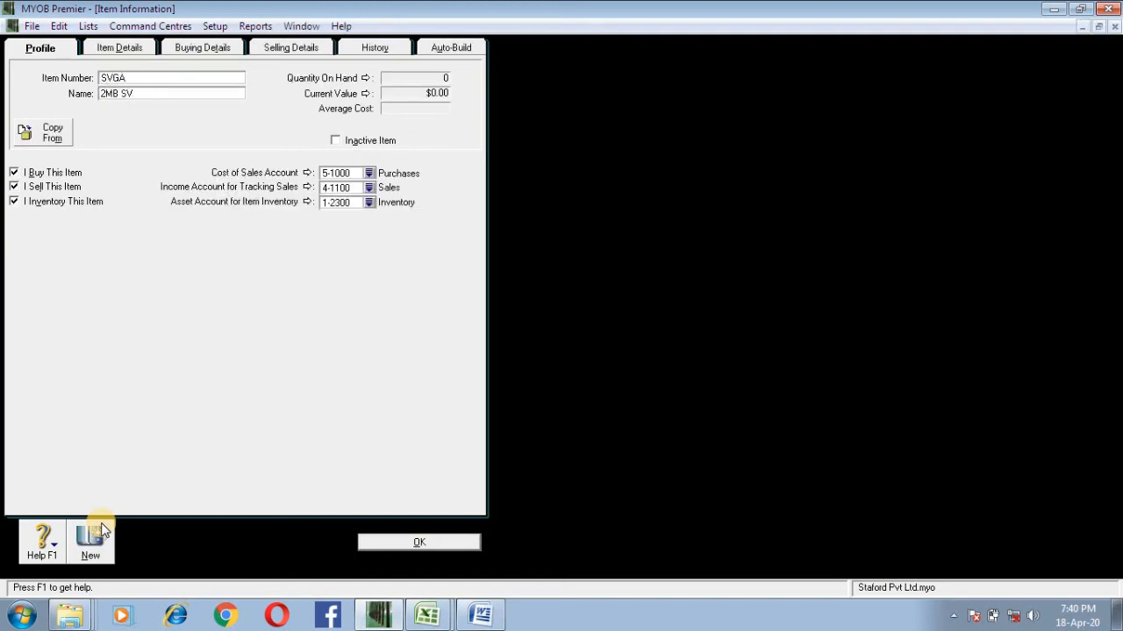
{"action": "left_click", "coordinate": [101, 526]}
{"action": "type", "text": "UPS"}
{"action": "key", "text": "Tab"}
{"action": "key", "text": "BackSpace"}
{"action": "key", "text": "BackSpace"}
{"action": "key", "text": "BackSpace"}
{"action": "key", "text": "BackSpace"}
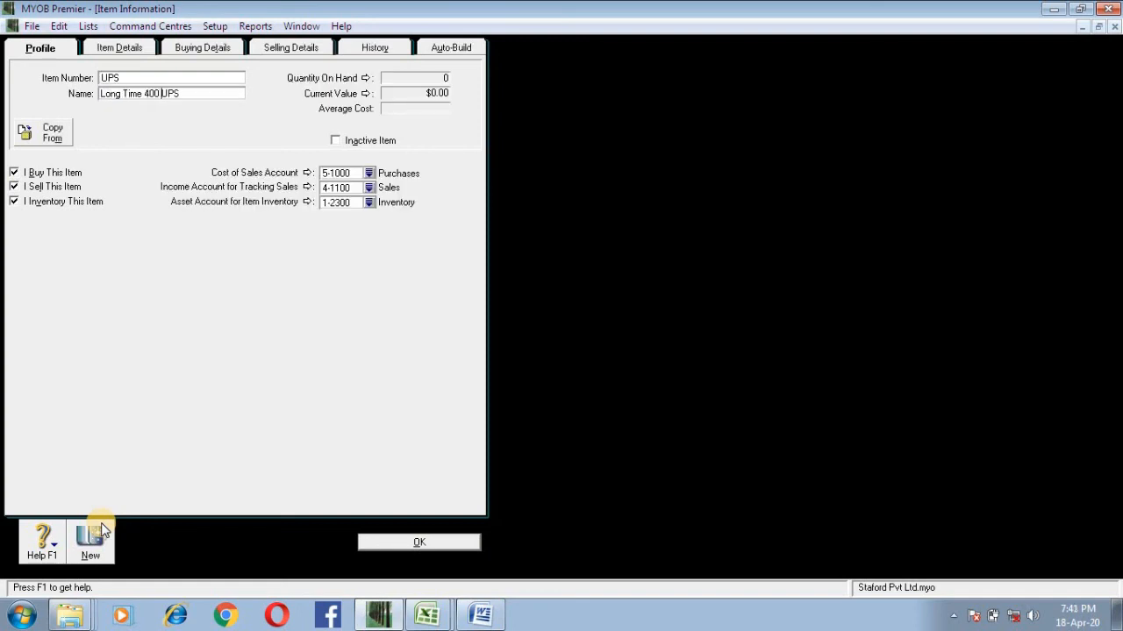
Step: Create inventory item MOU, named "UN Brand Mouse", and finish entering items
{"action": "left_click", "coordinate": [101, 529]}
{"action": "type", "text": "MO"}
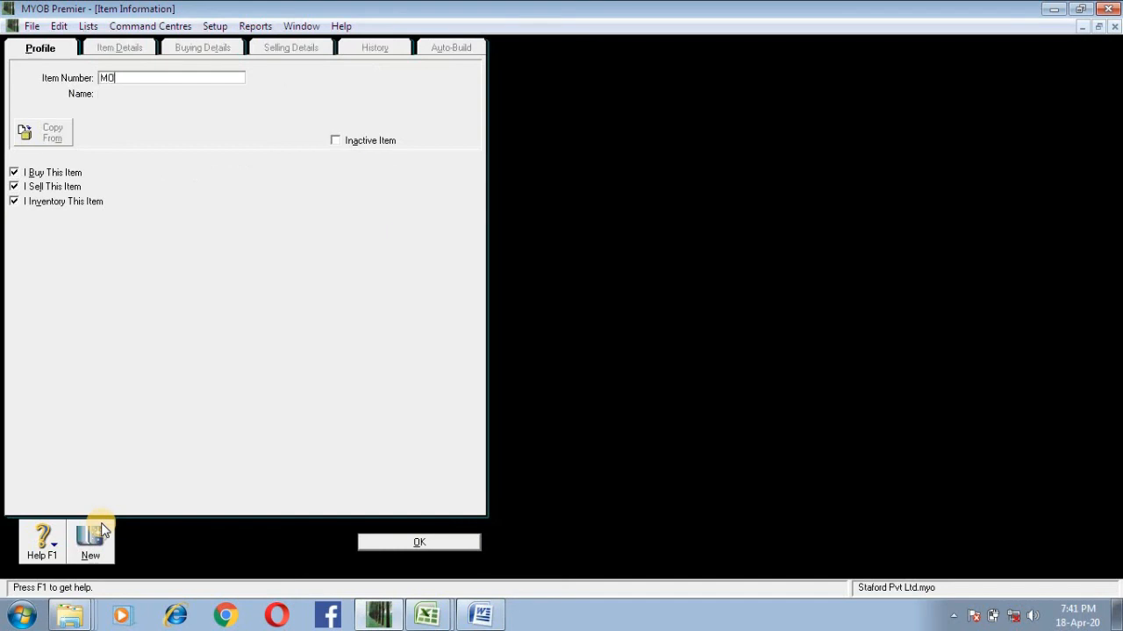
{"action": "type", "text": "U"}
{"action": "key", "text": "Tab"}
{"action": "type", "text": "U"}
{"action": "left_click", "coordinate": [101, 530]}
{"action": "left_click", "coordinate": [375, 543]}
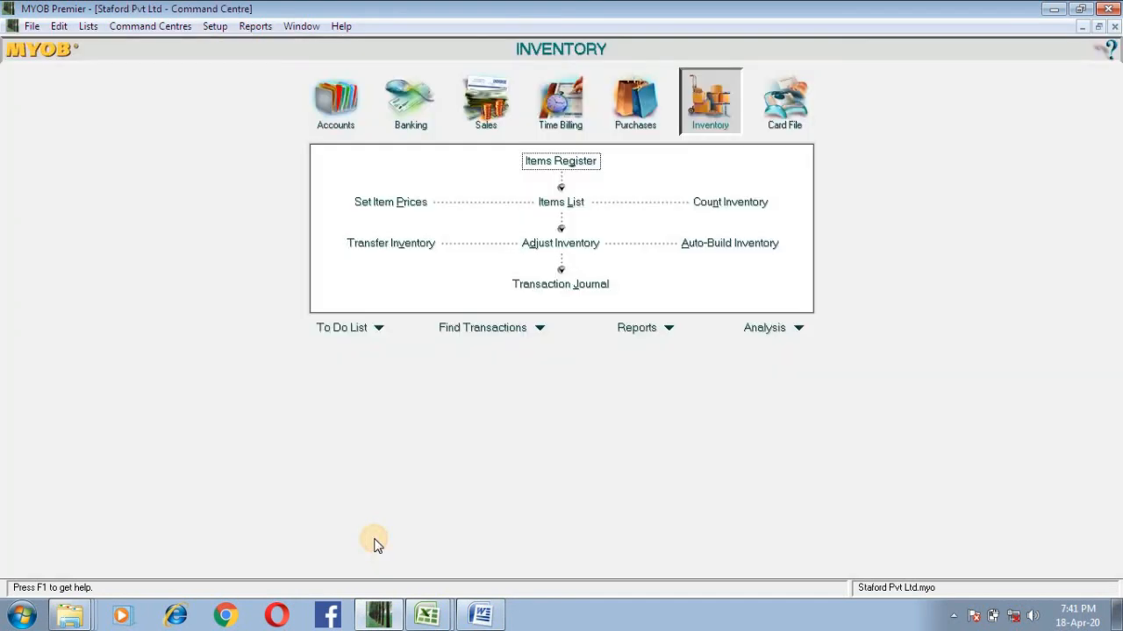
Step: Review the created items in the Items List and in the inventory Items List Summary report
{"action": "left_click", "coordinate": [550, 202]}
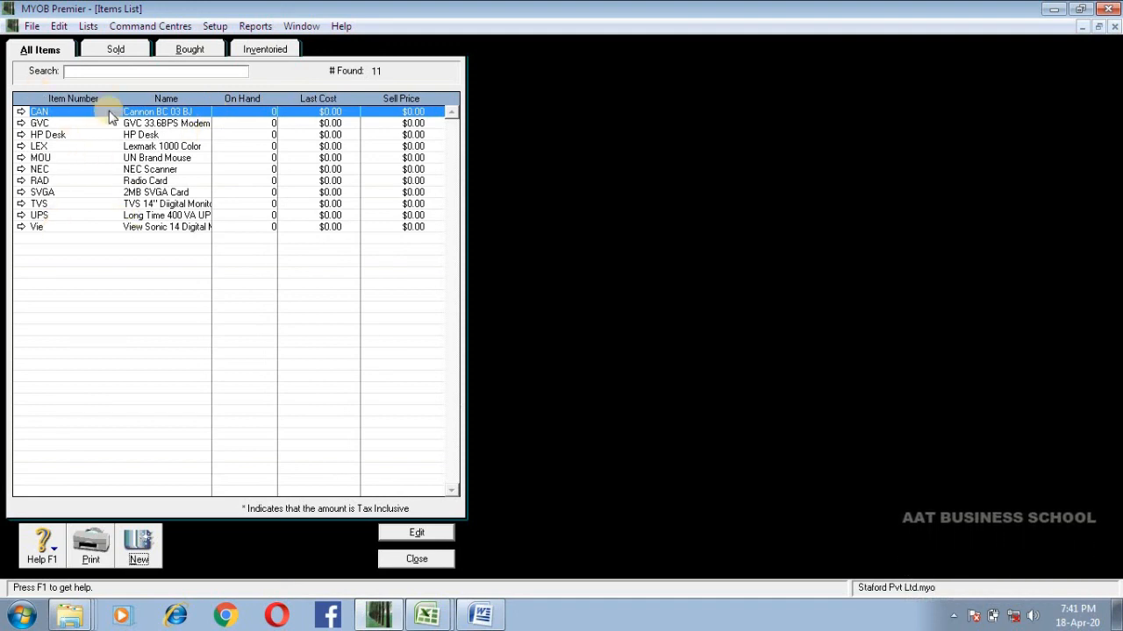
{"action": "key", "text": "Escape"}
{"action": "left_click", "coordinate": [258, 28]}
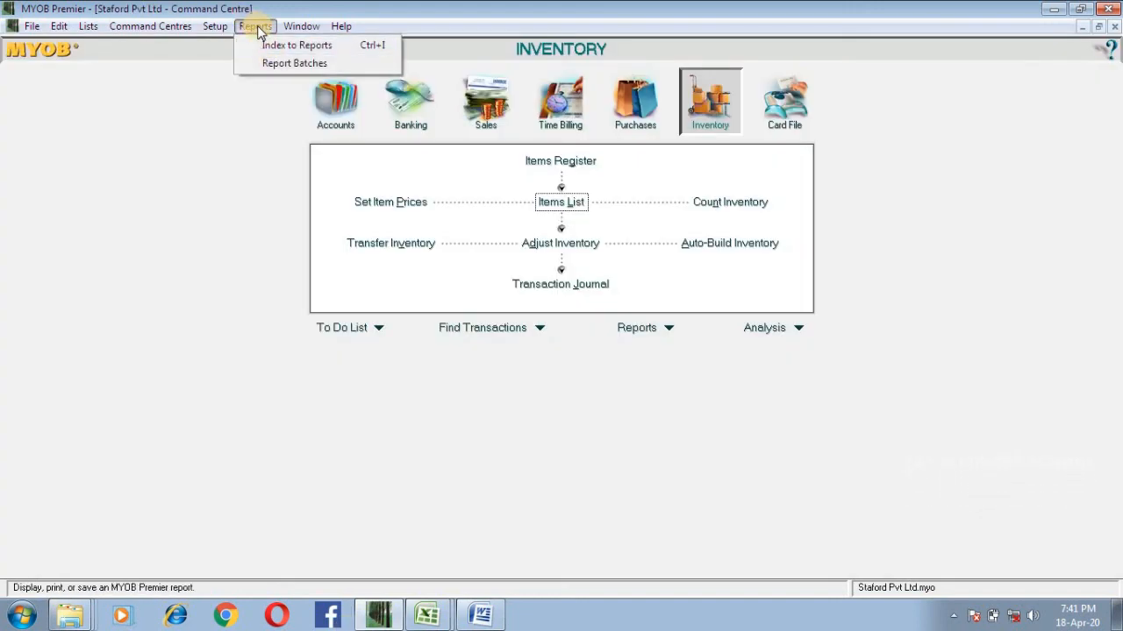
{"action": "left_click", "coordinate": [273, 45]}
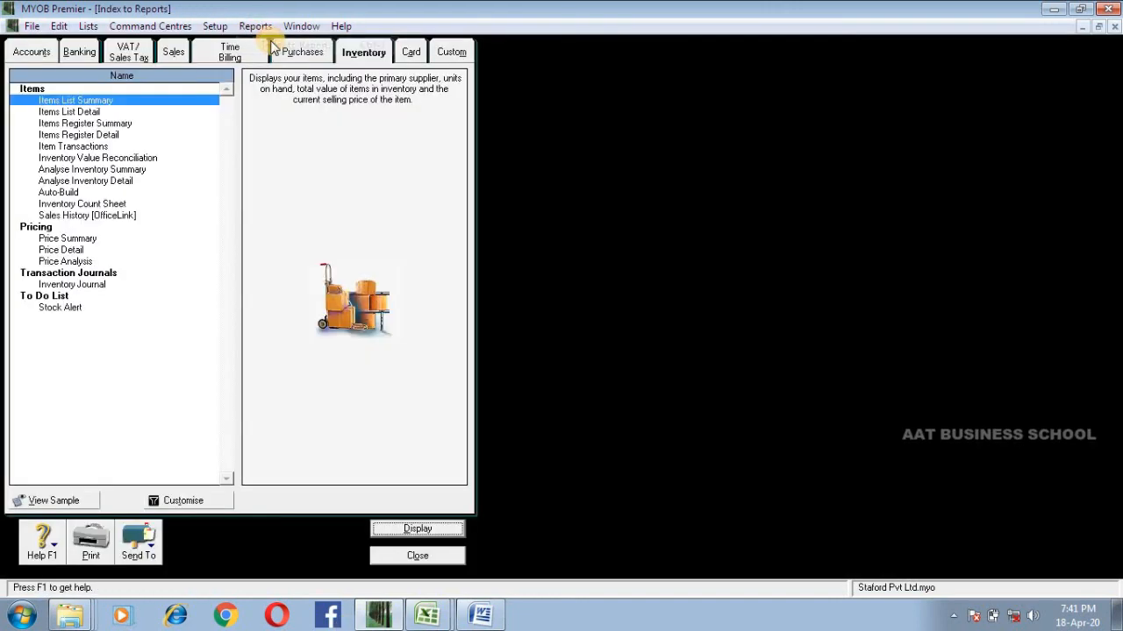
{"action": "left_click", "coordinate": [93, 112]}
{"action": "left_click", "coordinate": [94, 102]}
{"action": "left_click", "coordinate": [96, 111]}
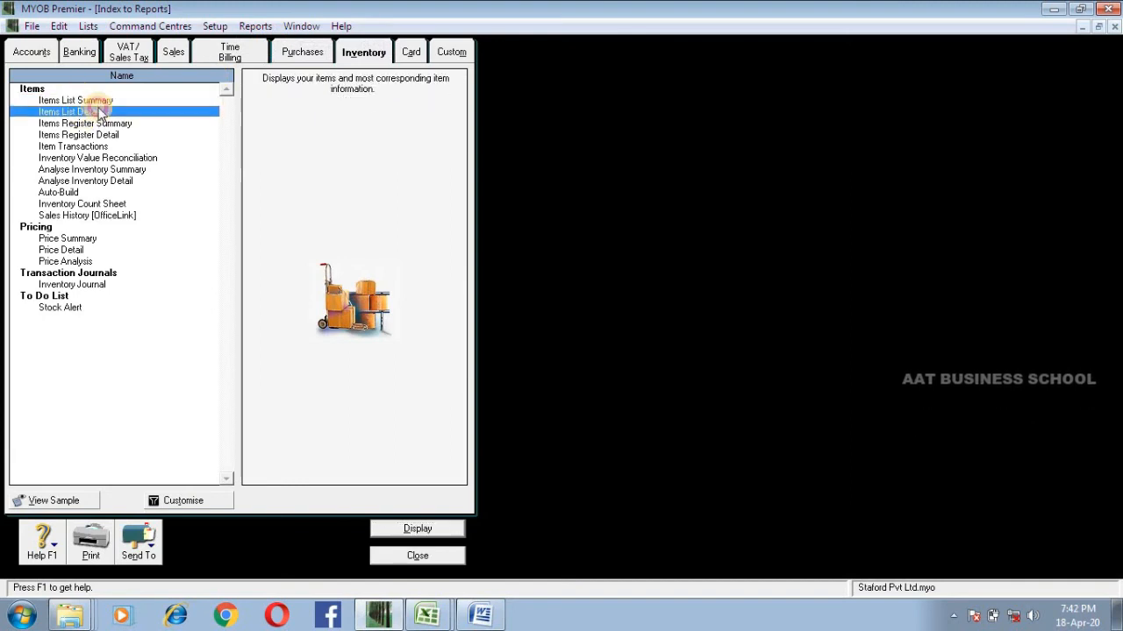
{"action": "left_click", "coordinate": [100, 103]}
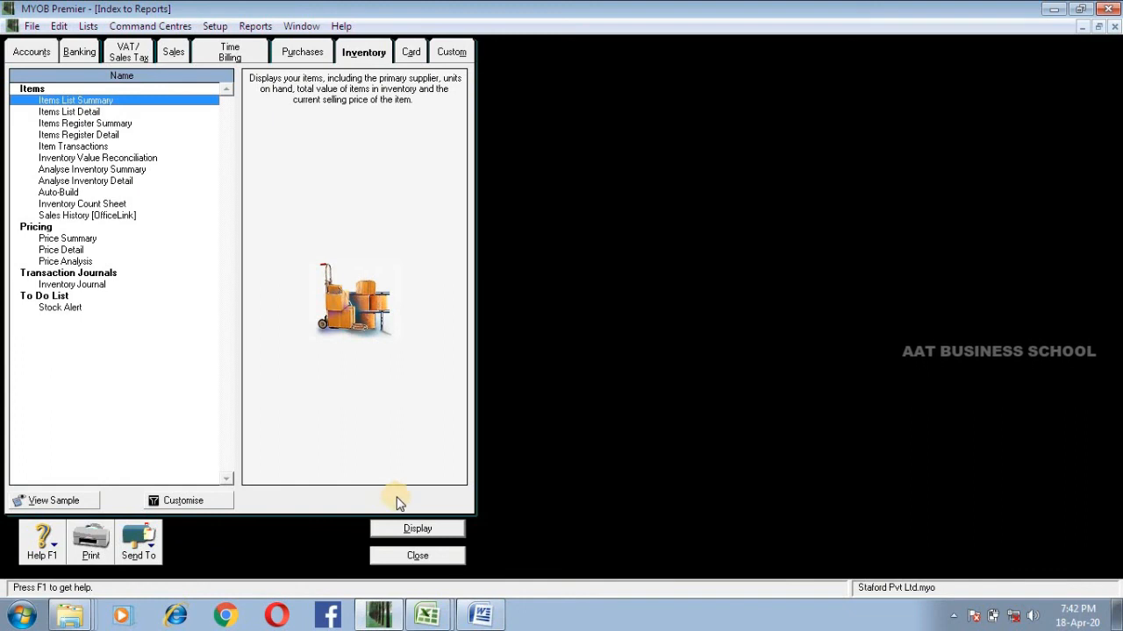
{"action": "left_click", "coordinate": [417, 531]}
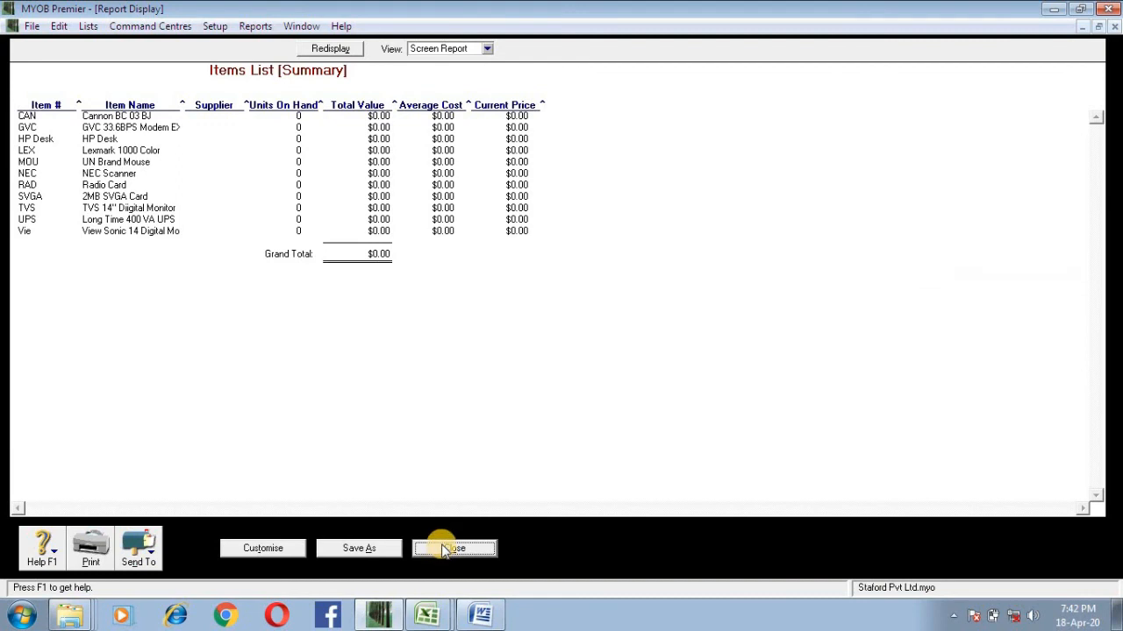
{"action": "left_click", "coordinate": [442, 546]}
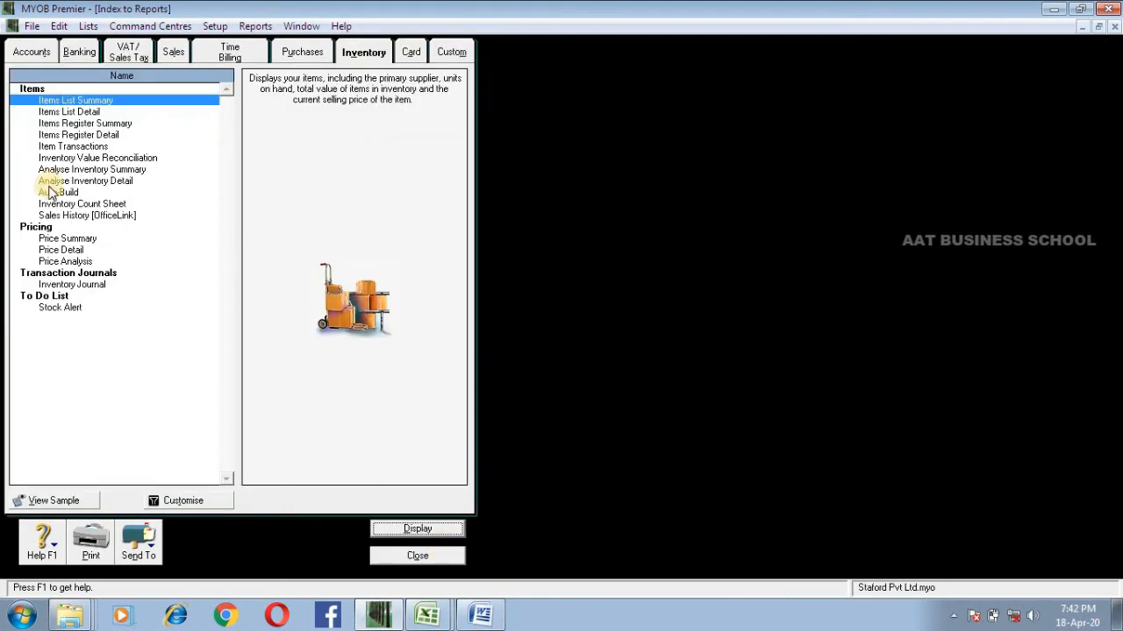
Step: Display the Items List Detail report, review it and export it to Excel
{"action": "left_click", "coordinate": [69, 112]}
{"action": "left_click", "coordinate": [444, 531]}
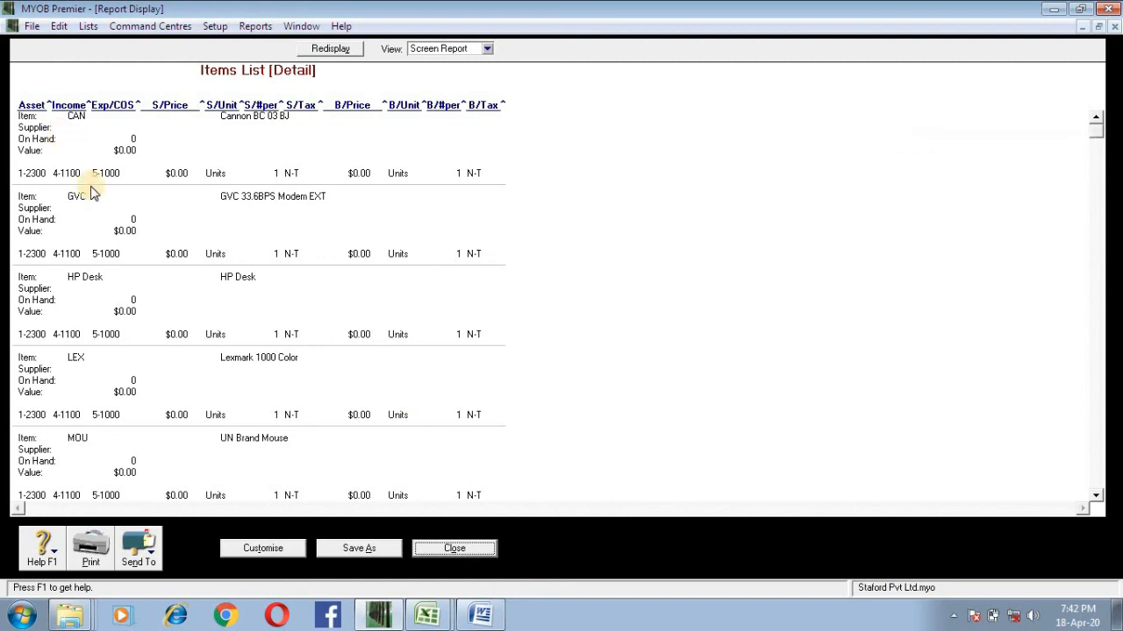
{"action": "scroll", "coordinate": [113, 219], "scroll_direction": "down", "scroll_amount": 10}
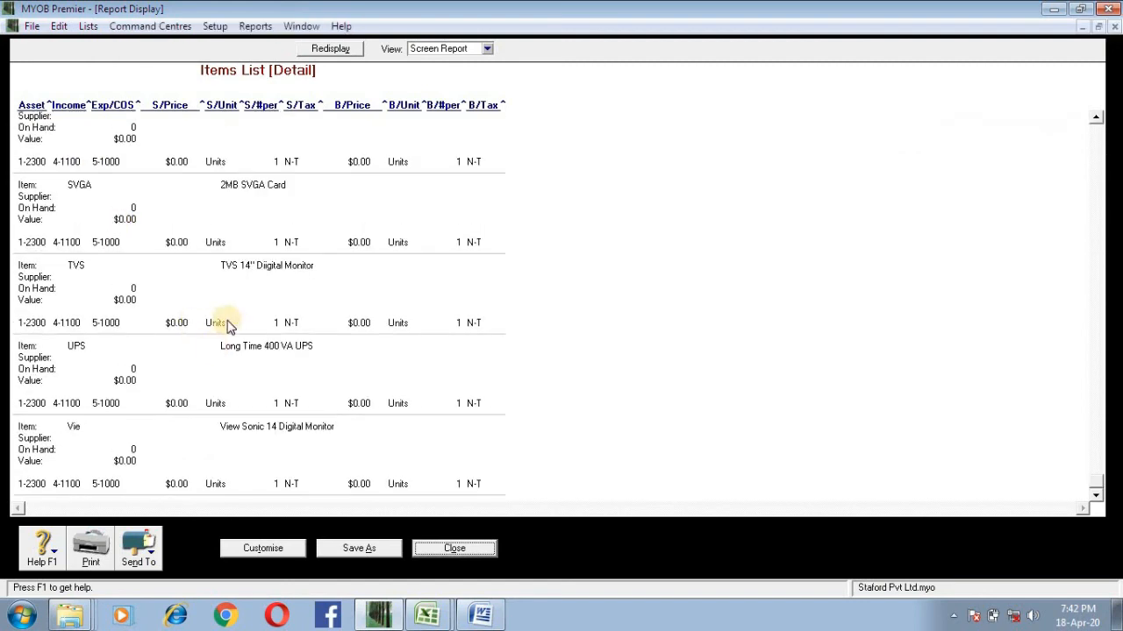
{"action": "left_click", "coordinate": [137, 537]}
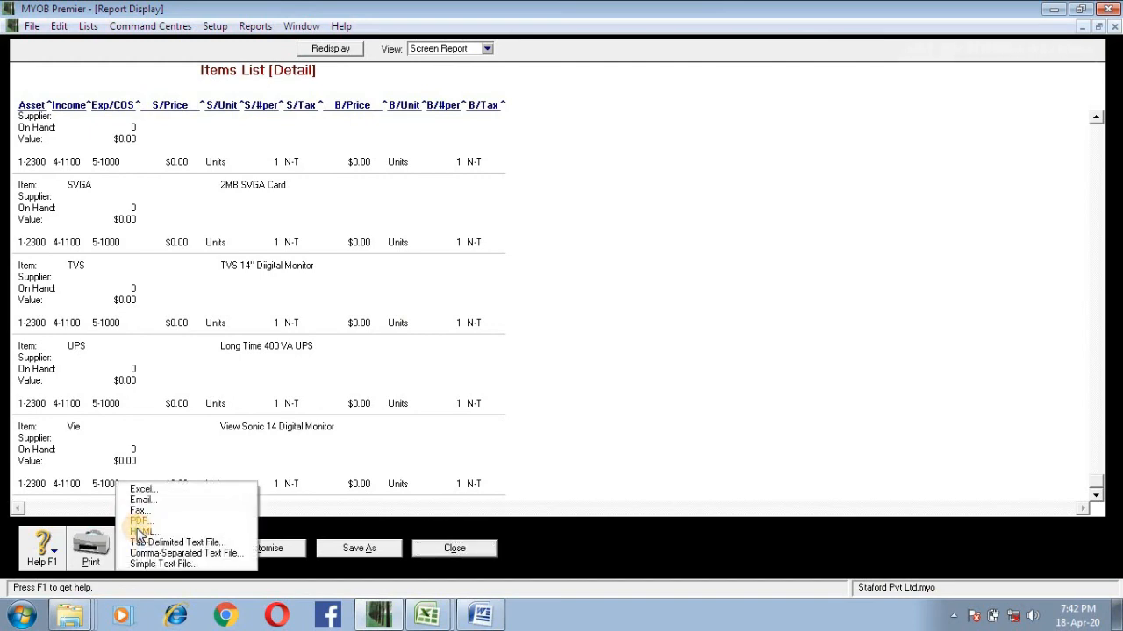
{"action": "left_click", "coordinate": [141, 491]}
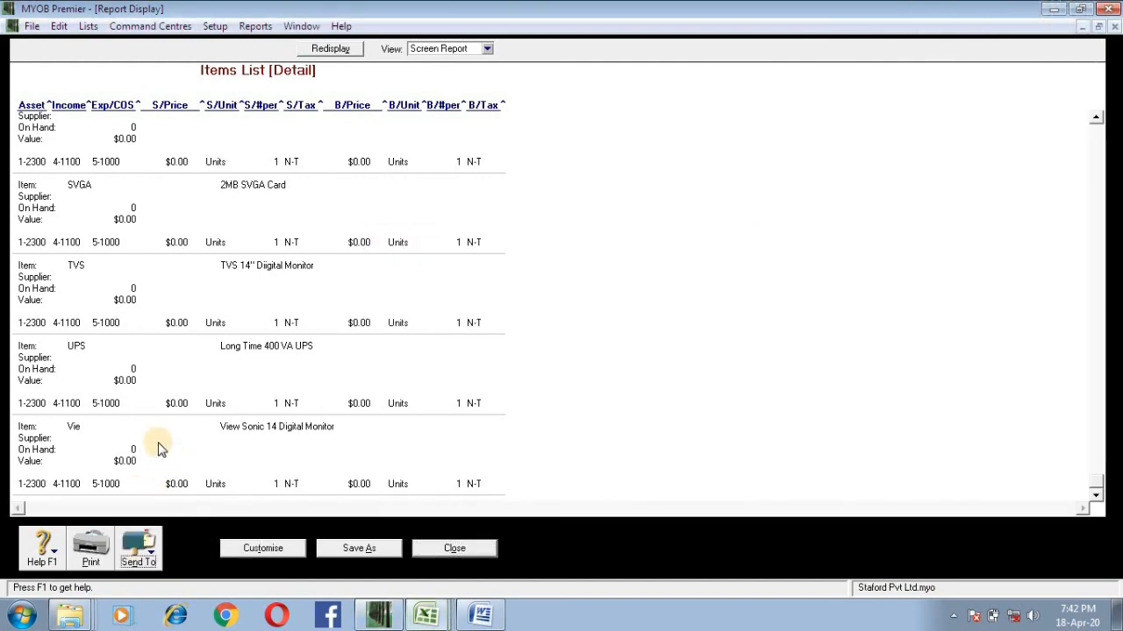
Step: Switch to the exported itmld1 workbook in Excel, review it and save it as an Excel Workbook in the MYOB documents folder
{"action": "left_click", "coordinate": [428, 617]}
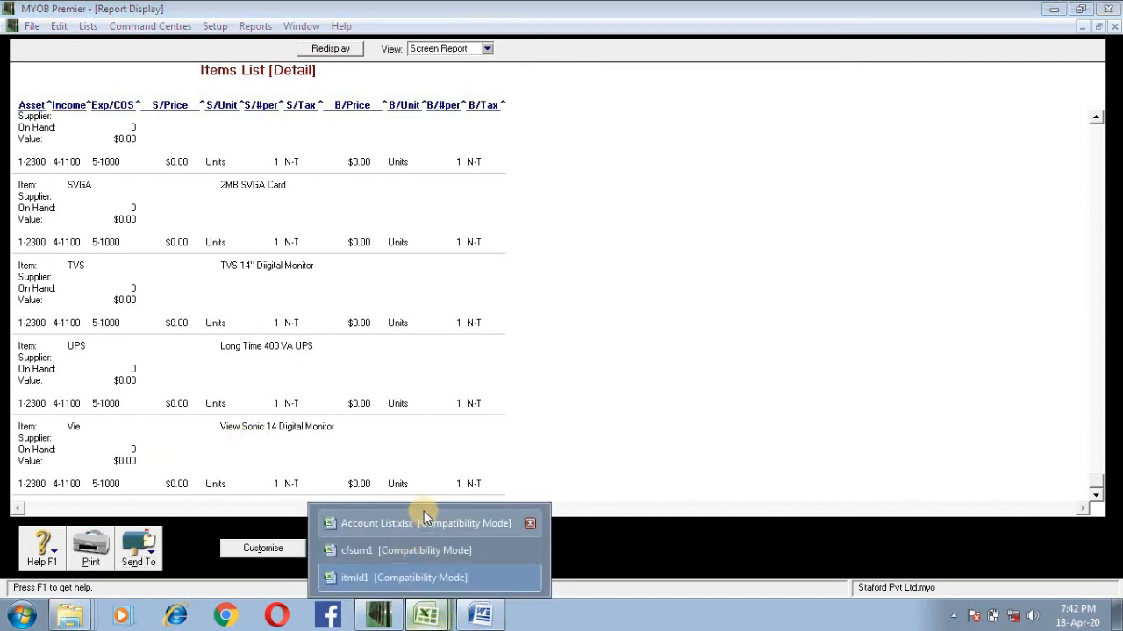
{"action": "left_click", "coordinate": [456, 577]}
{"action": "scroll", "coordinate": [456, 529], "scroll_direction": "down", "scroll_amount": 14}
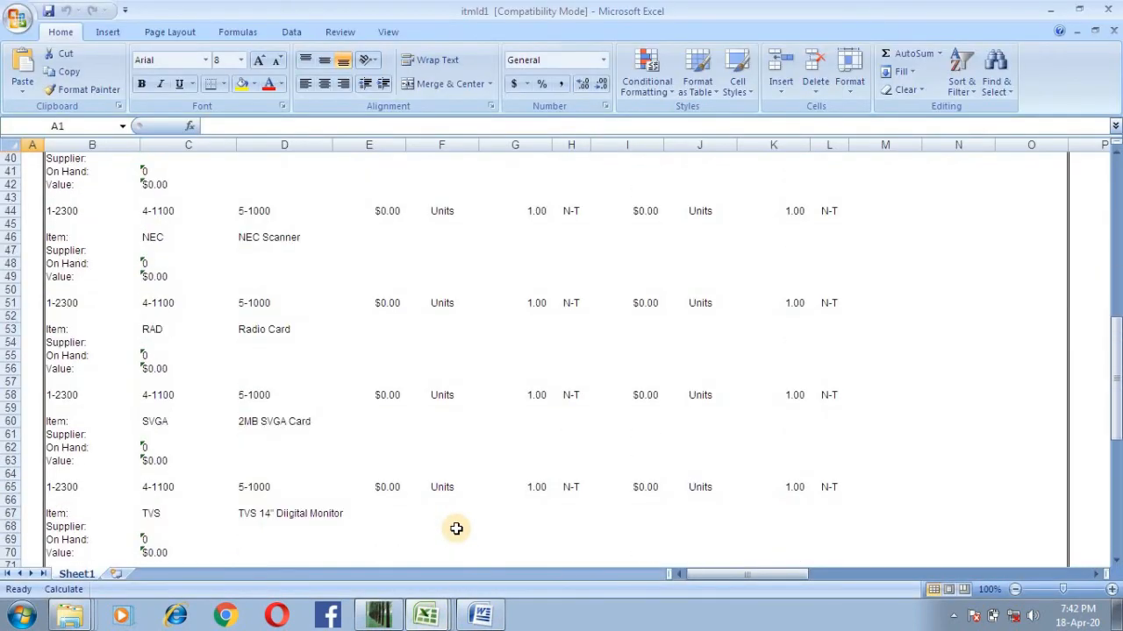
{"action": "scroll", "coordinate": [371, 436], "scroll_direction": "up", "scroll_amount": 2}
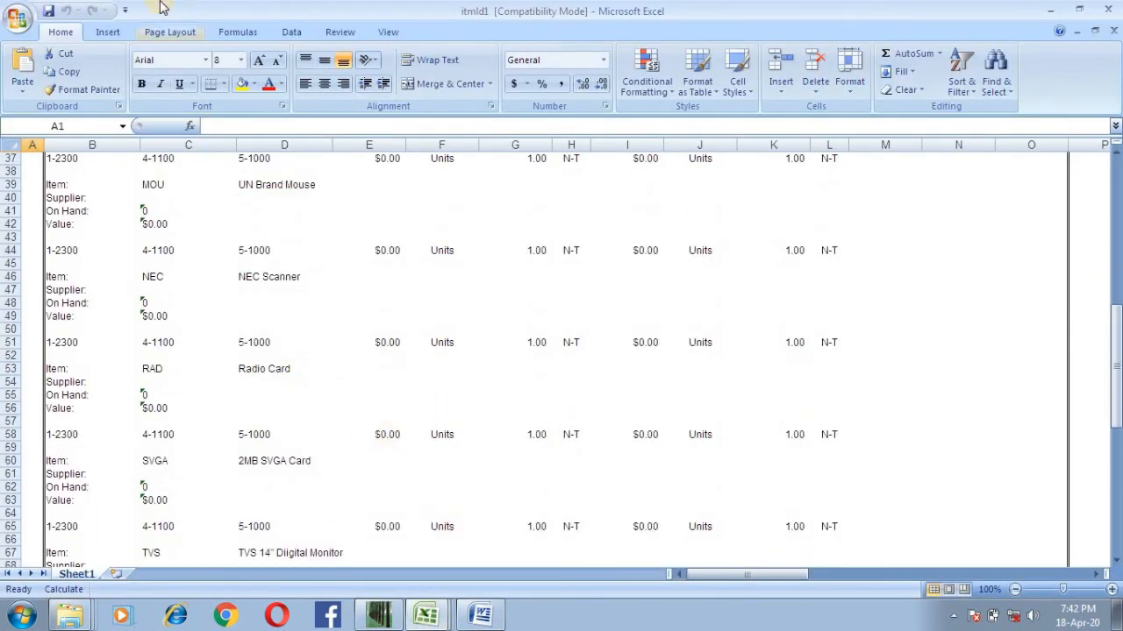
{"action": "left_click", "coordinate": [11, 13]}
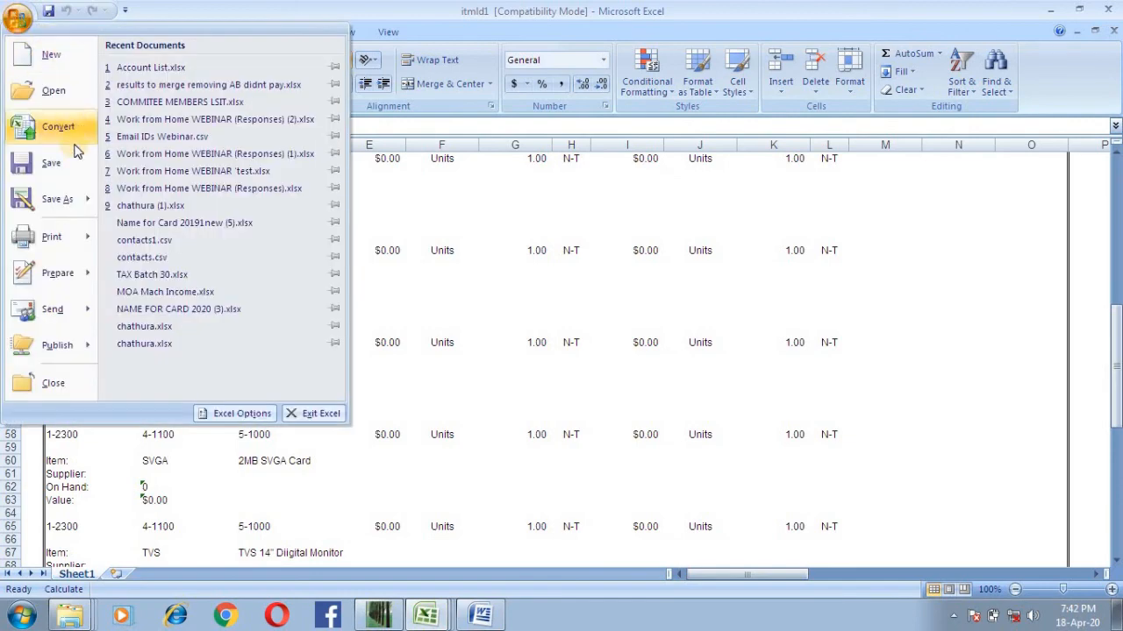
{"action": "left_click", "coordinate": [70, 198]}
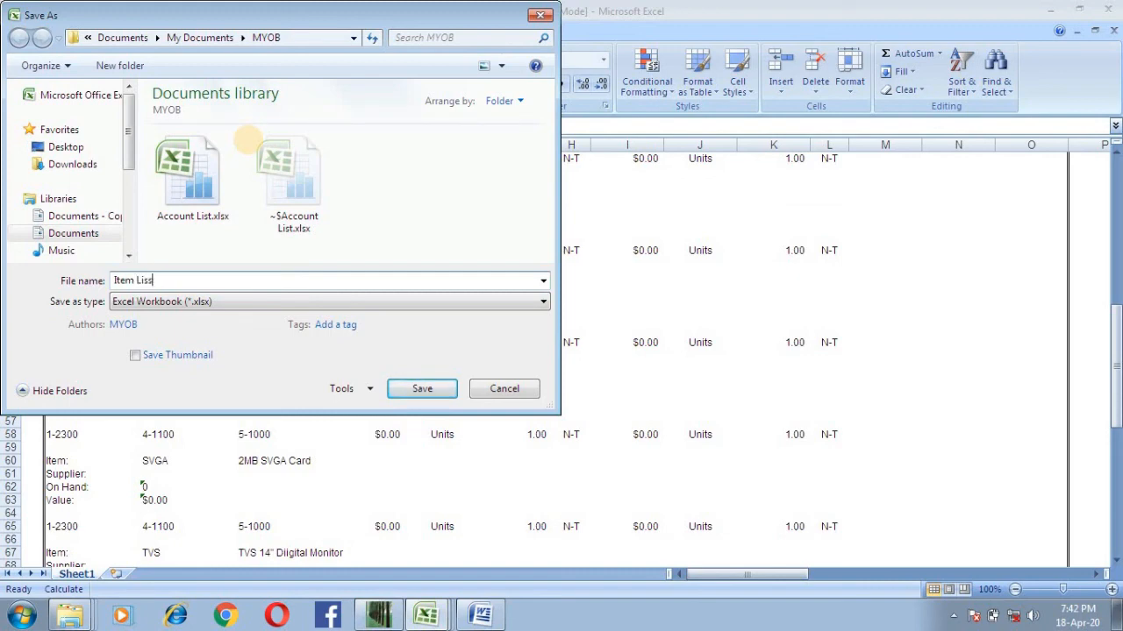
{"action": "key", "text": "Return"}
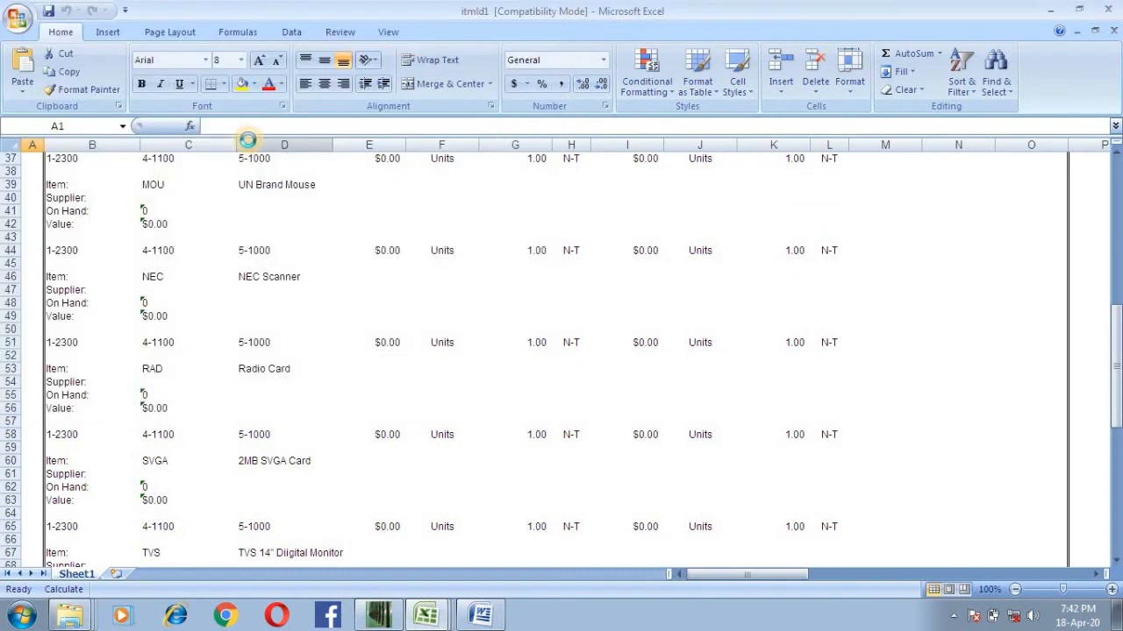